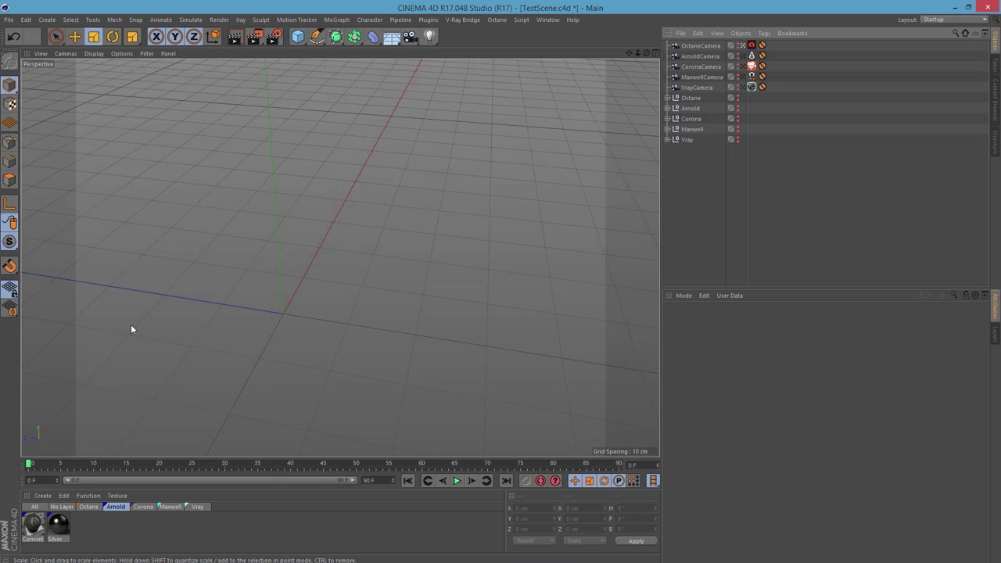
- Filter the Material Manager to Octane materials and switch the interface to the Octane (User) layout
click(88, 506)
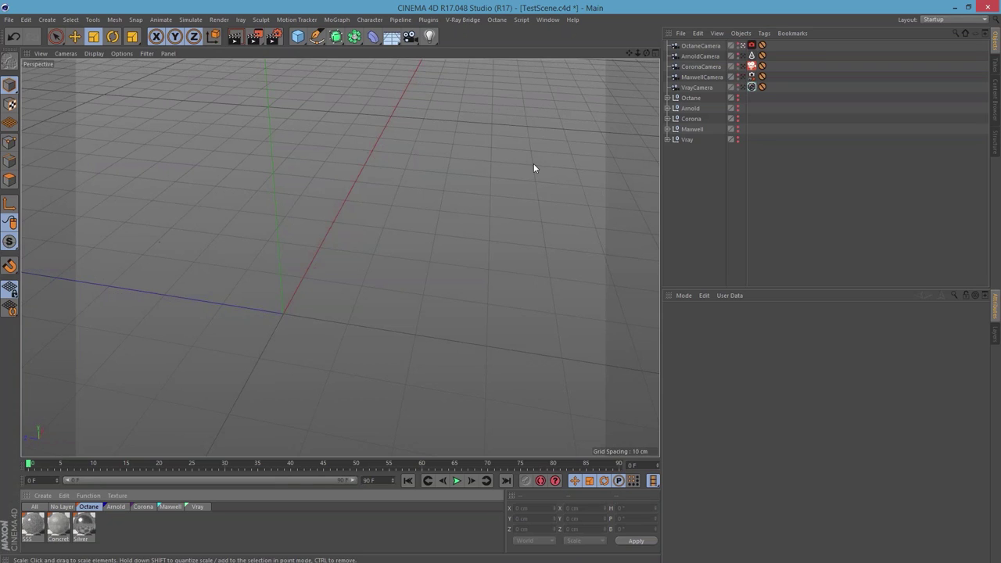
click(719, 165)
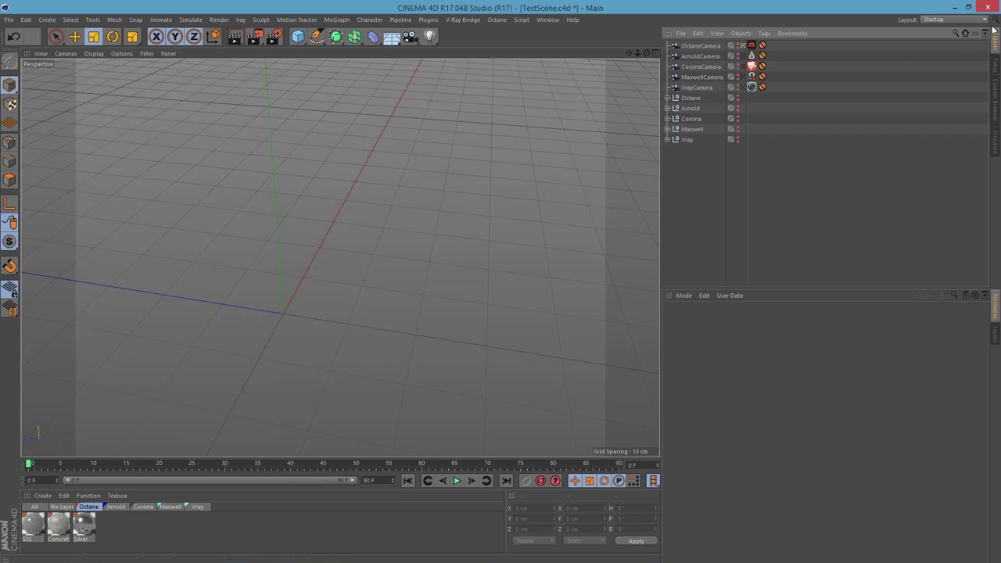
click(950, 21)
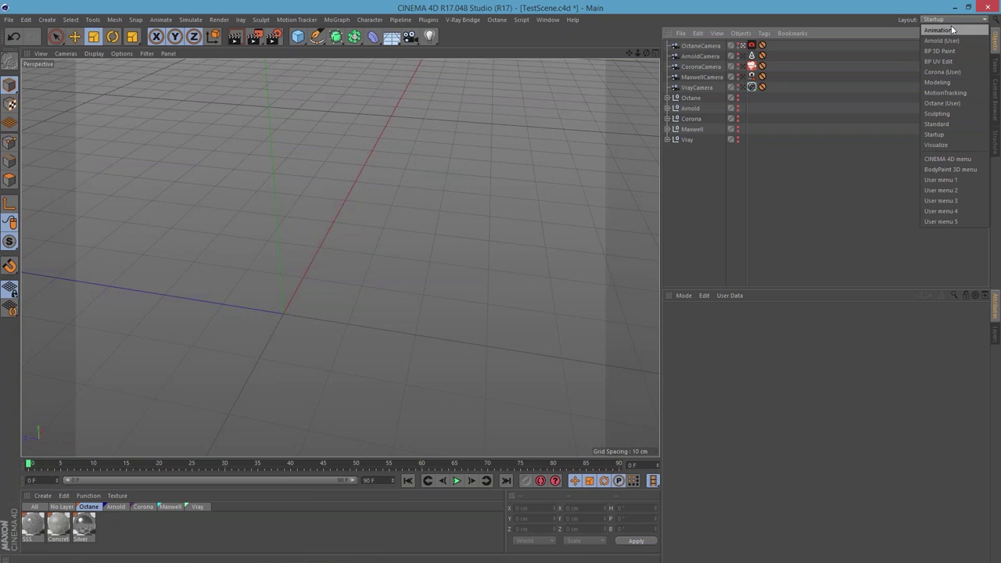
click(961, 102)
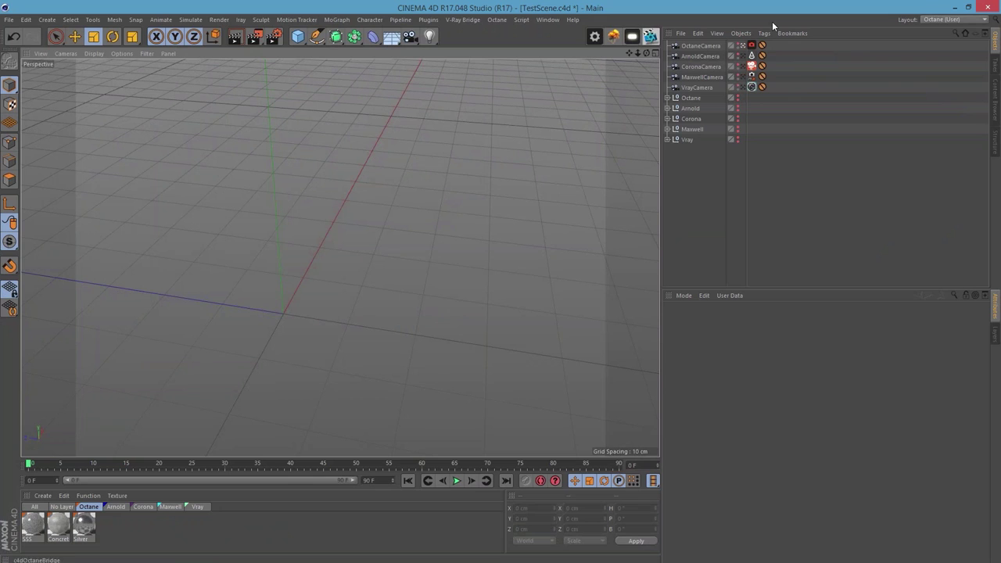
click(974, 20)
click(808, 165)
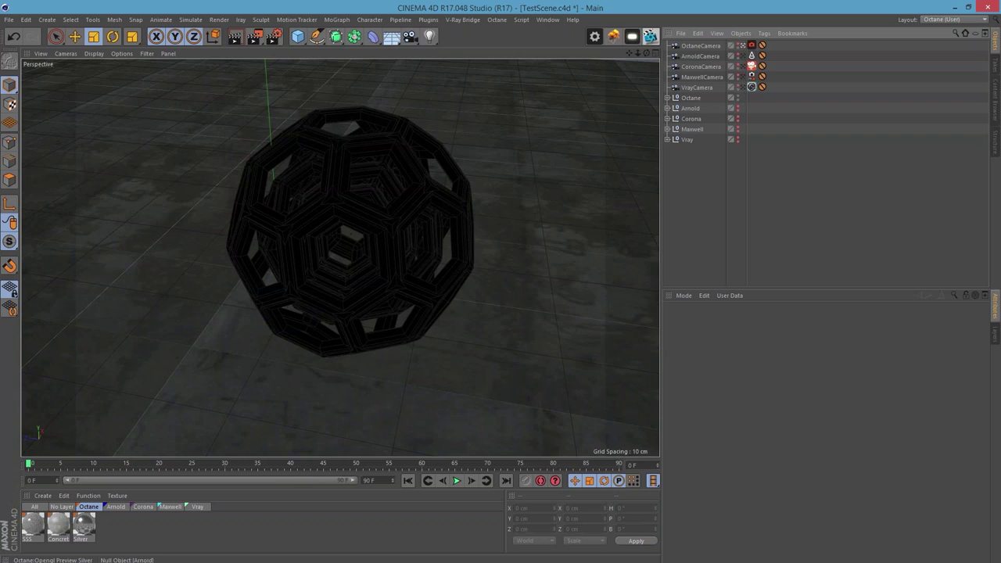
- Start an Octane Live Viewer render of the polyhedron and move its window to the top right
click(664, 97)
click(664, 98)
click(649, 37)
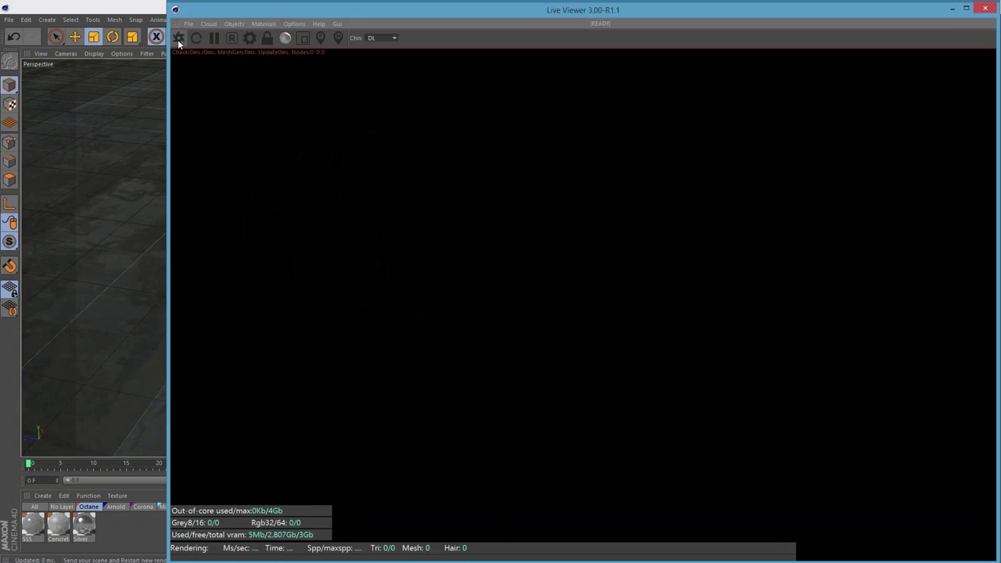
click(178, 39)
drag(169, 1, 492, 79)
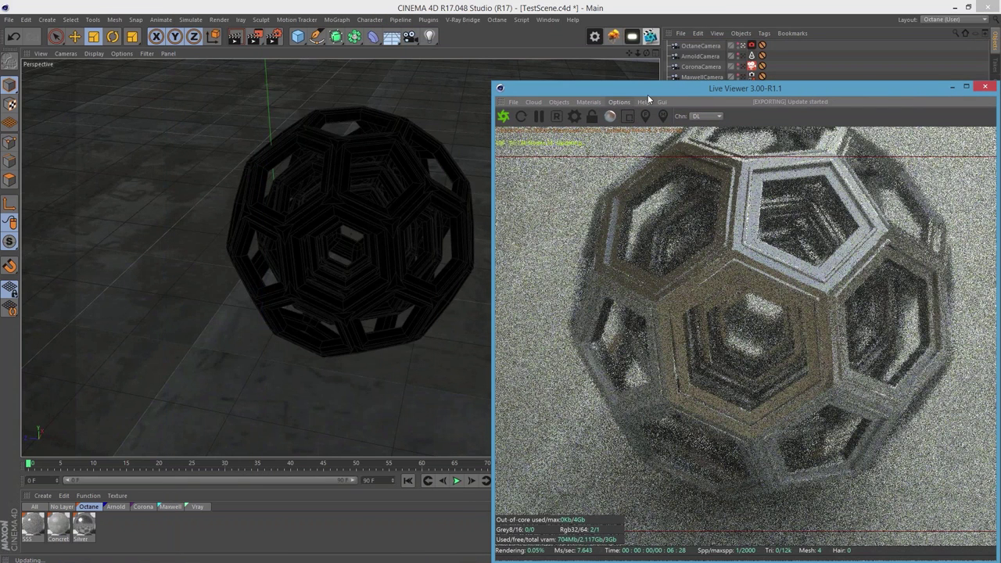
drag(647, 94, 287, 19)
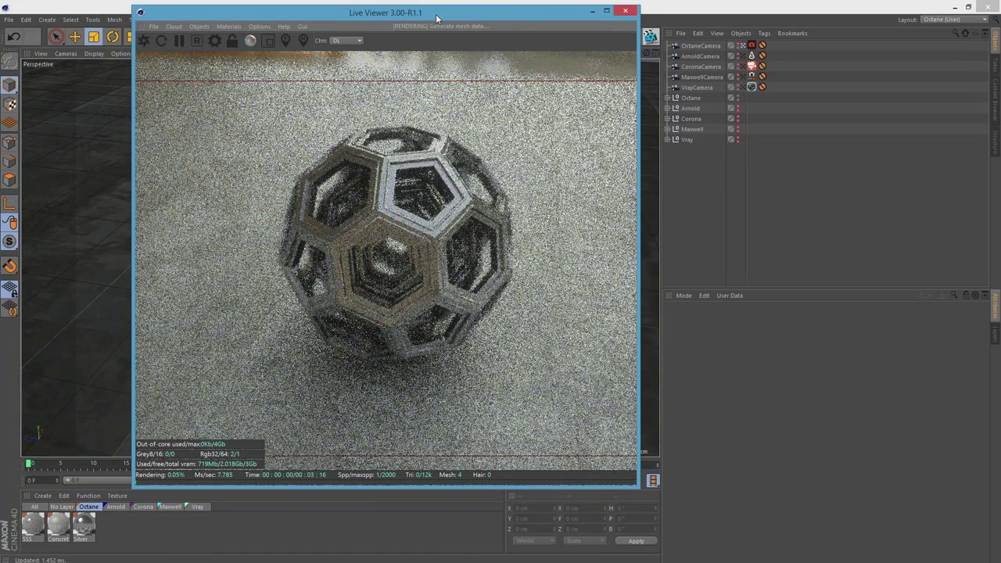
drag(366, 16, 478, 19)
click(328, 44)
drag(125, 15, 156, 40)
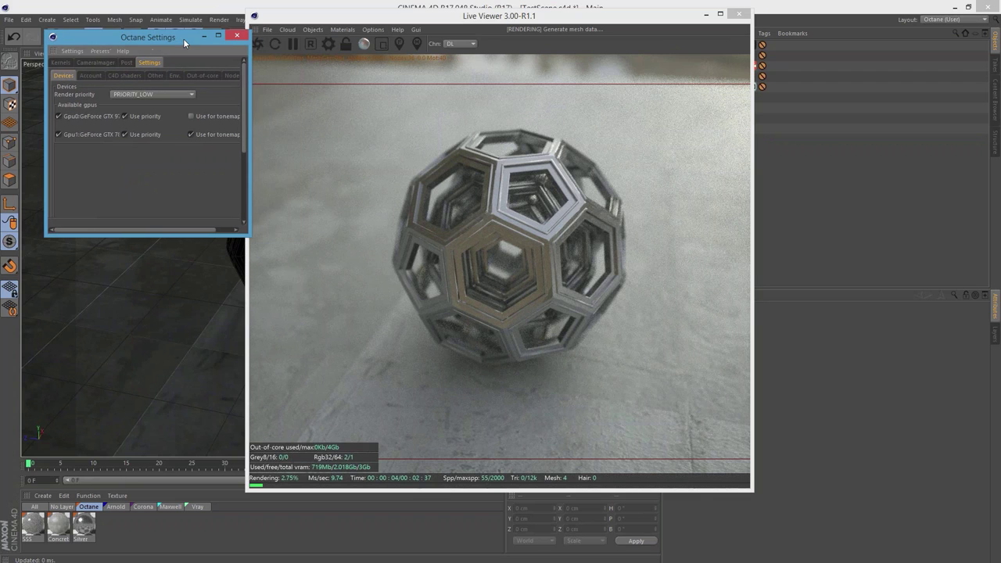
drag(249, 236, 242, 259)
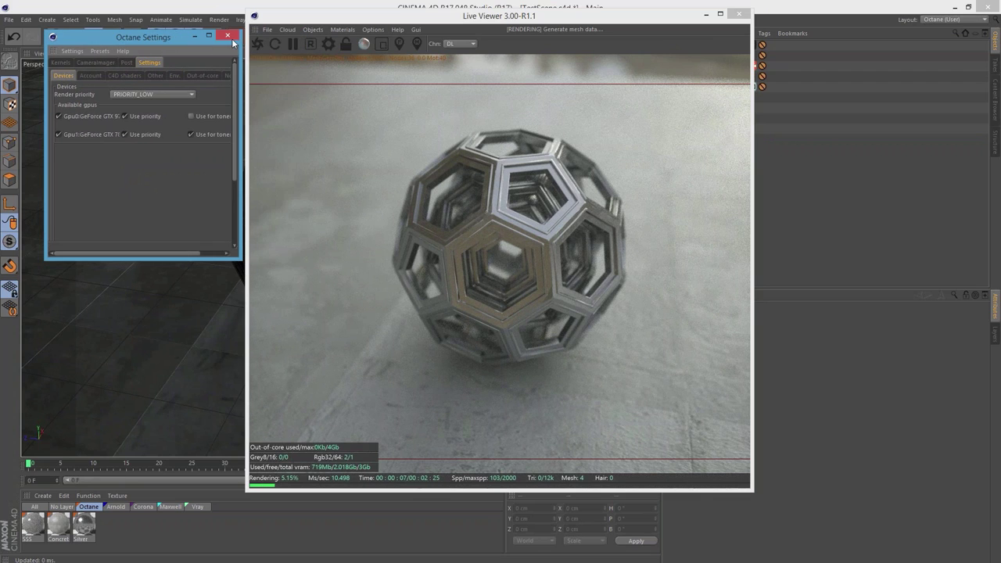
click(165, 95)
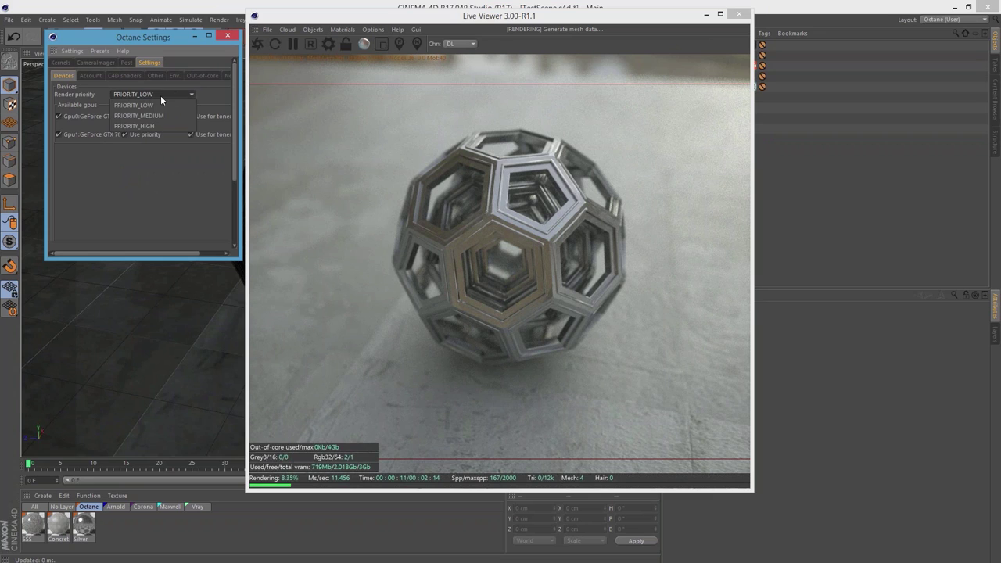
click(161, 195)
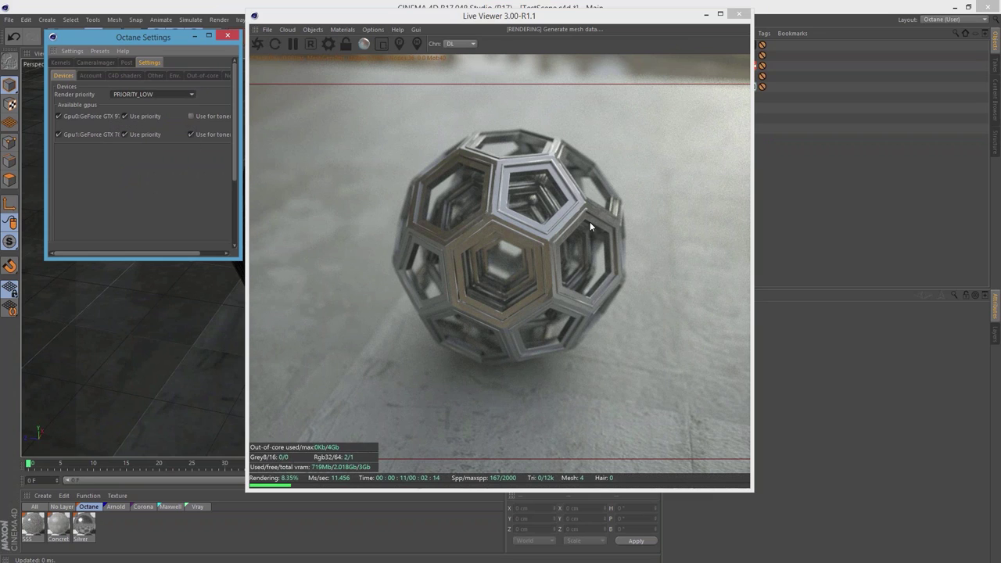
click(170, 95)
click(170, 94)
drag(143, 35, 134, 96)
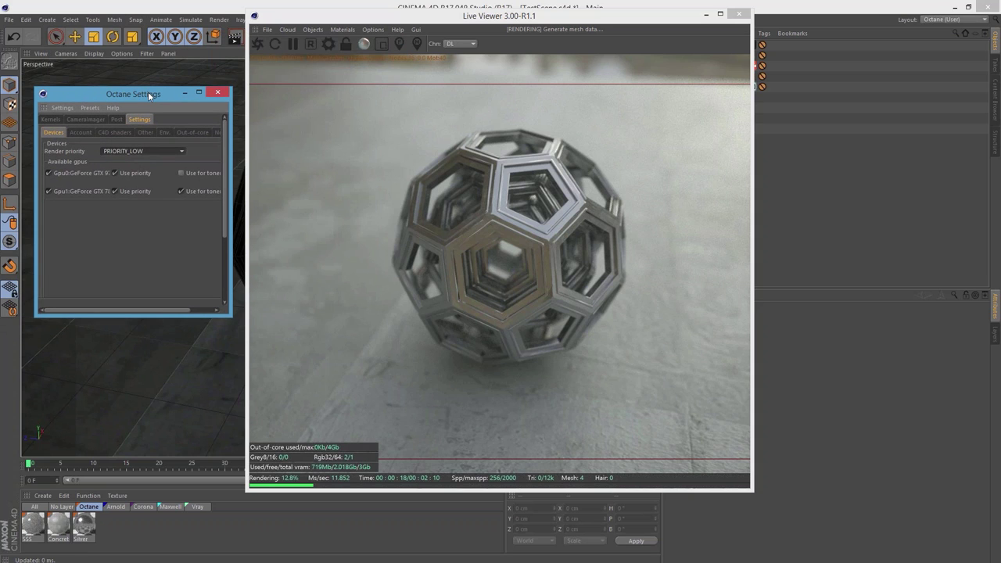
click(216, 93)
drag(509, 23, 423, 21)
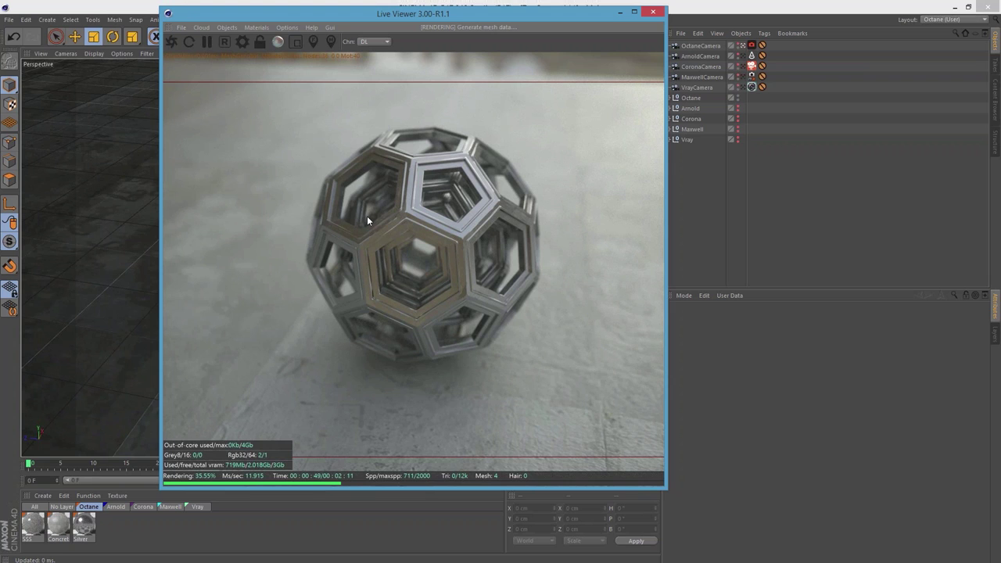
click(241, 42)
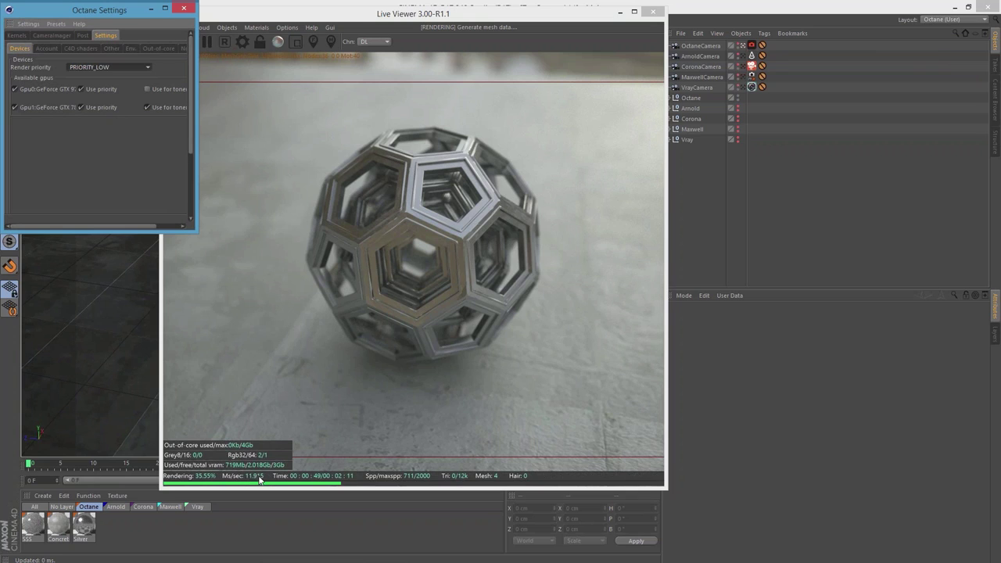
click(119, 65)
click(105, 100)
click(408, 18)
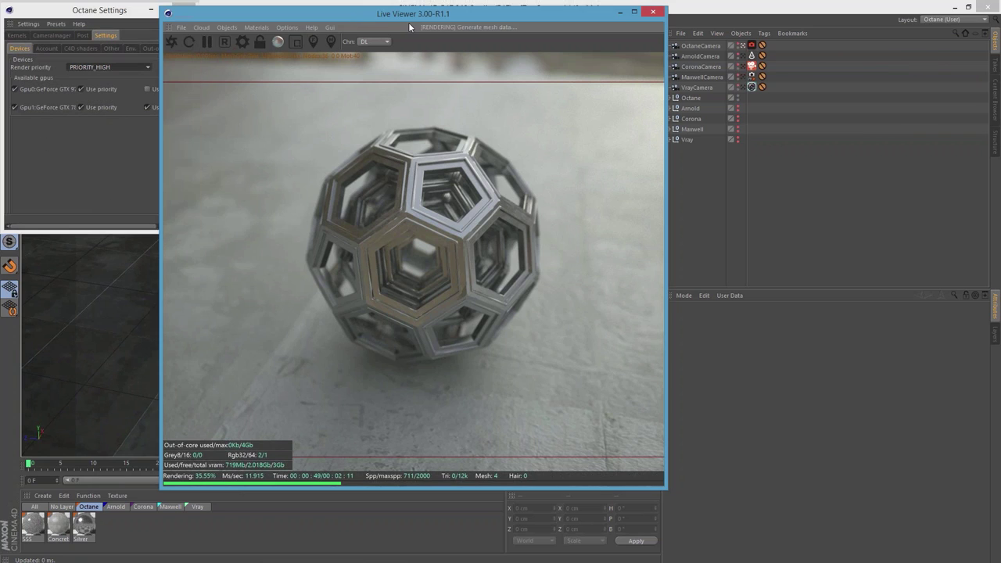
double_click(408, 19)
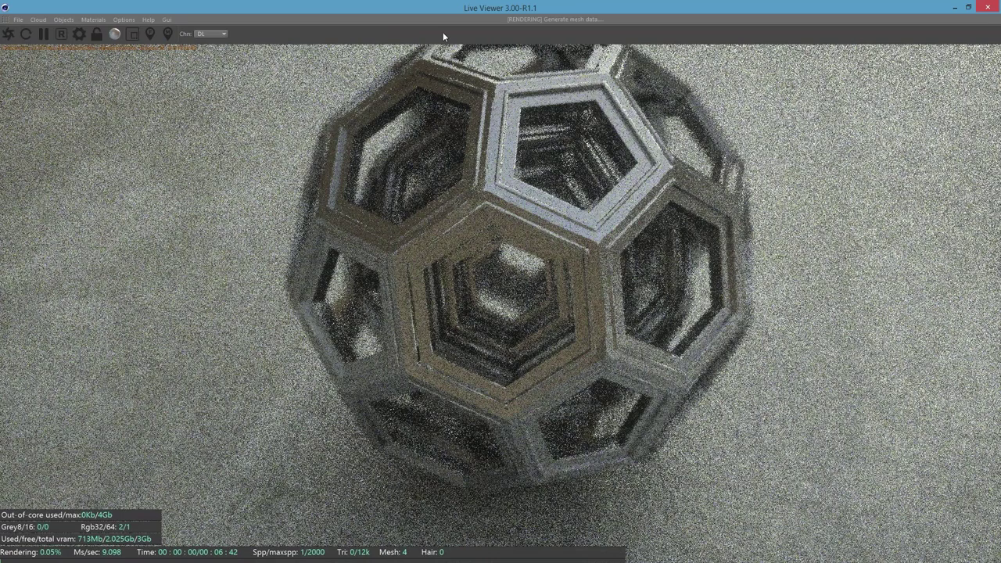
double_click(442, 10)
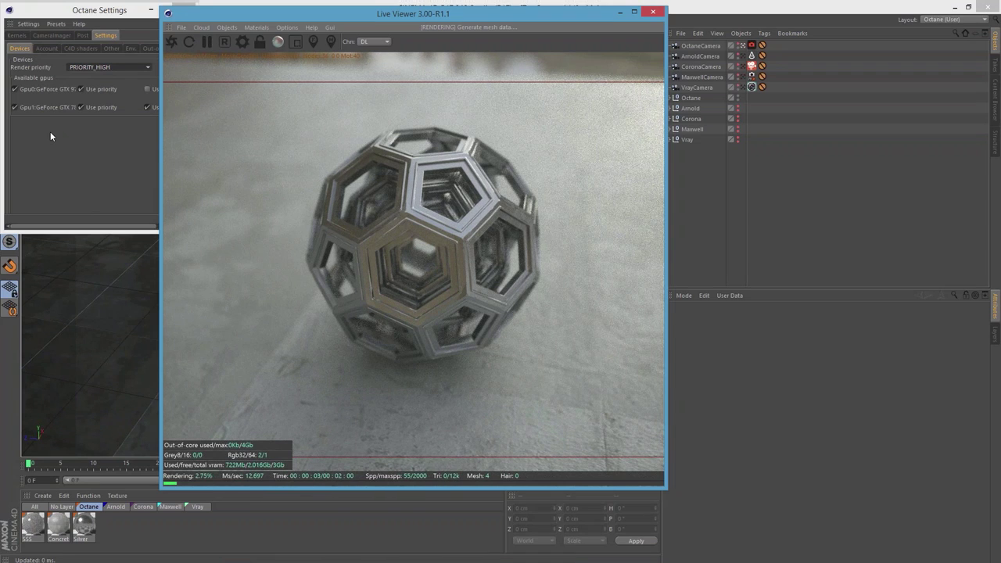
click(72, 158)
click(109, 69)
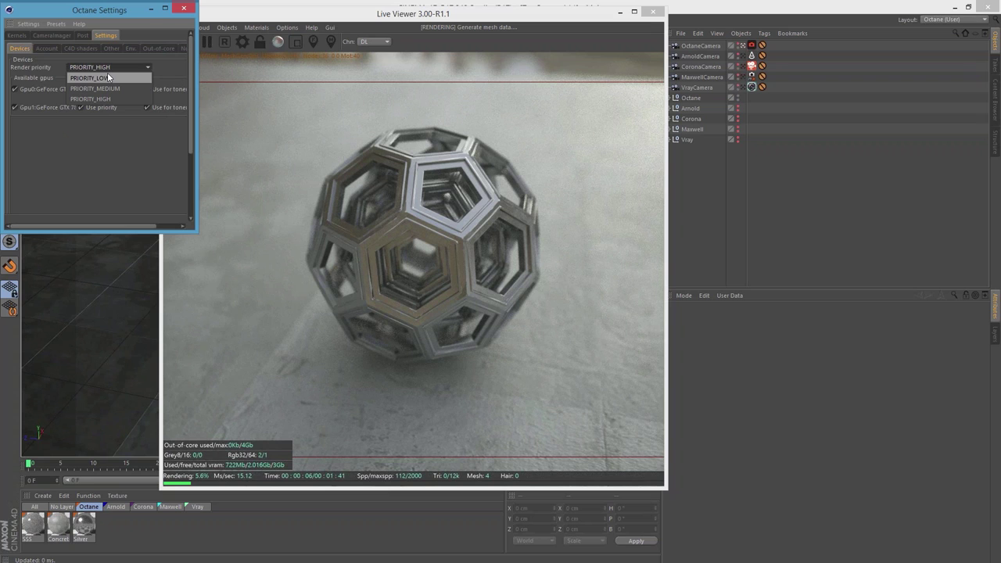
click(108, 77)
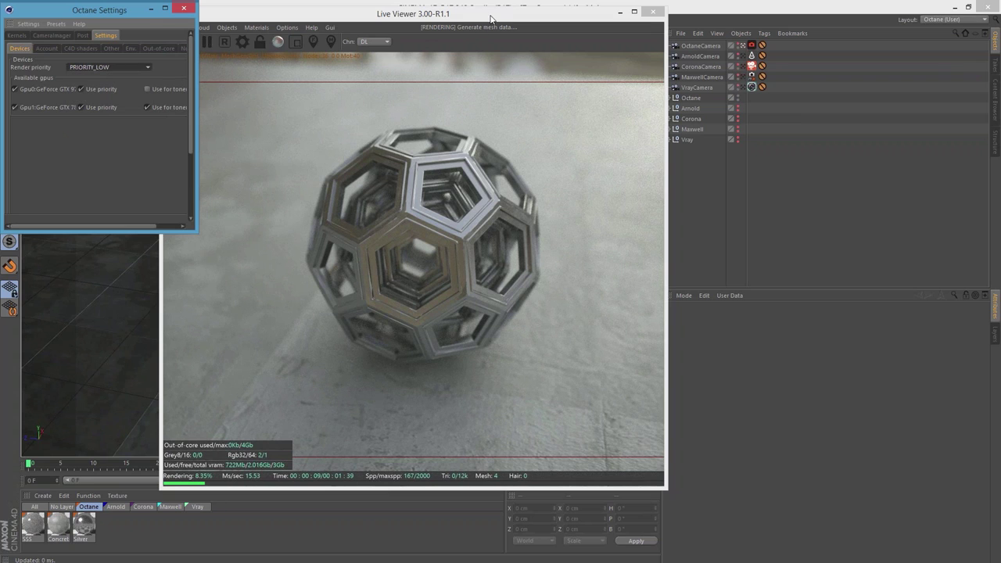
drag(602, 26, 716, 39)
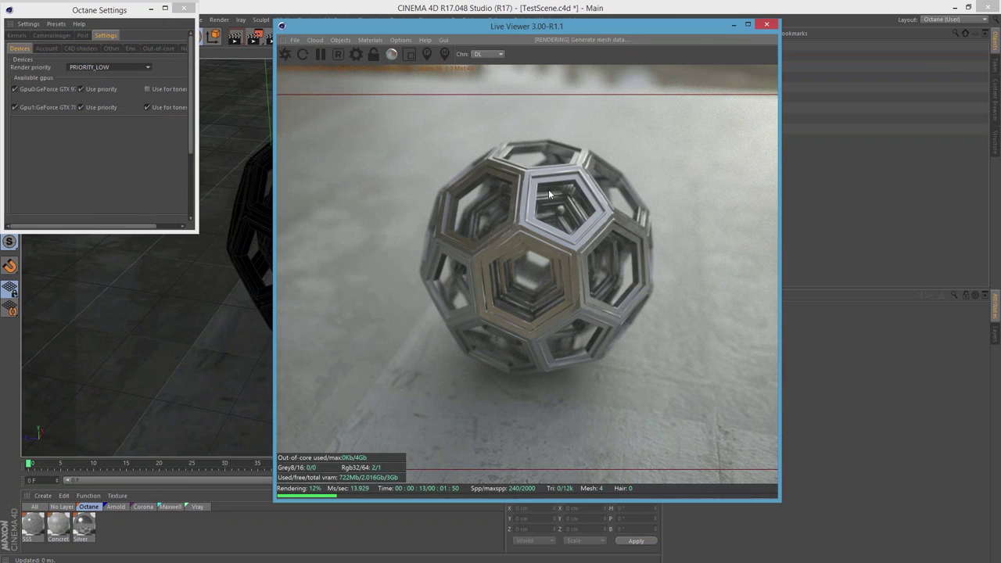
drag(125, 13, 206, 120)
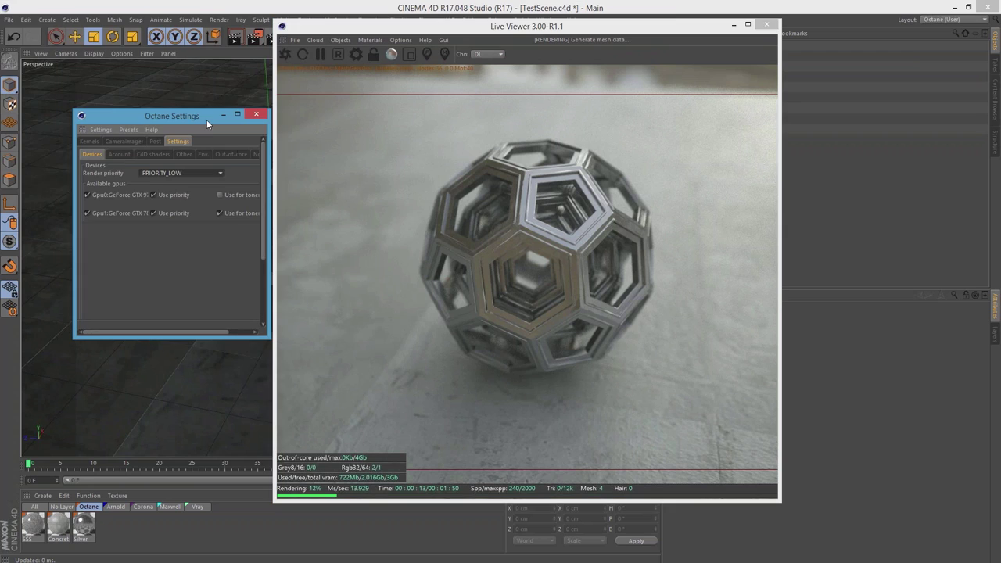
click(260, 115)
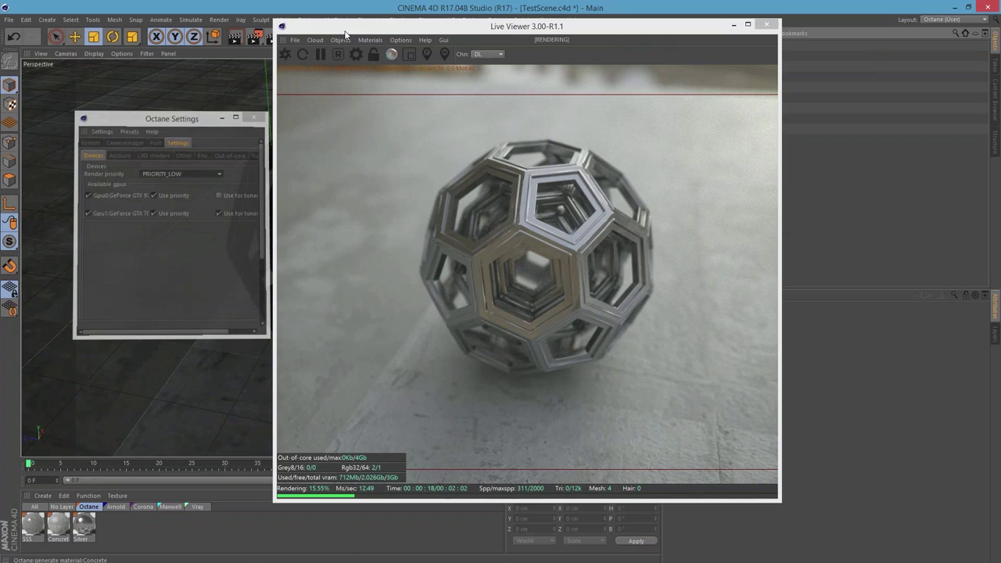
- Check the Silver material's type, keeping Glossy, then create a new standard material called Mat
drag(356, 30, 509, 33)
double_click(87, 530)
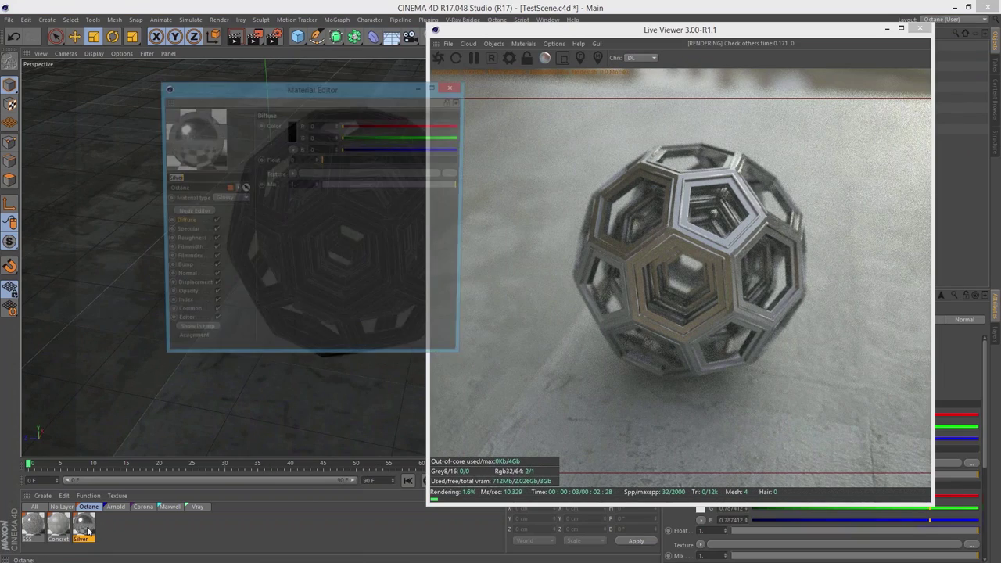
drag(358, 88, 264, 70)
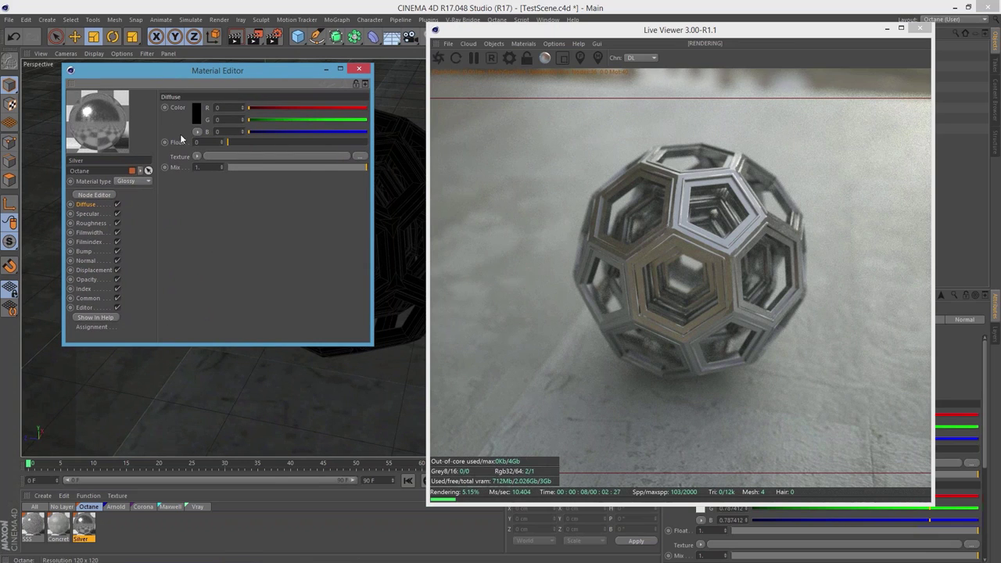
click(130, 182)
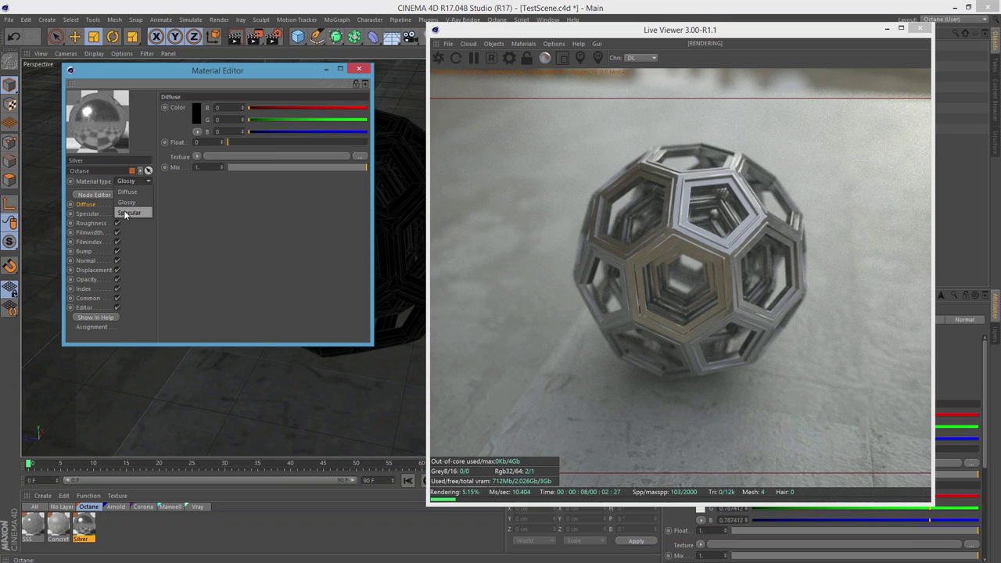
click(205, 215)
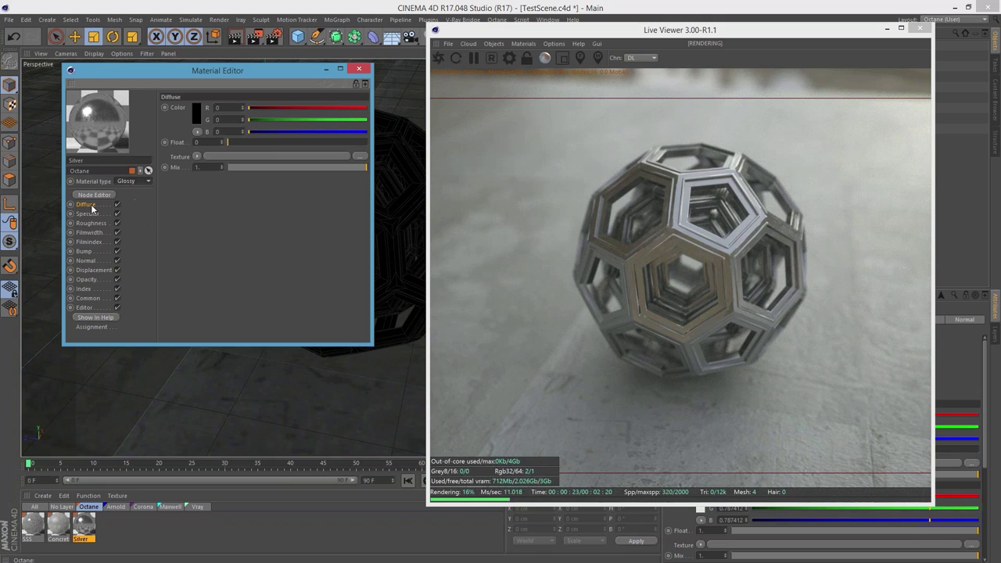
double_click(121, 531)
drag(224, 76, 327, 82)
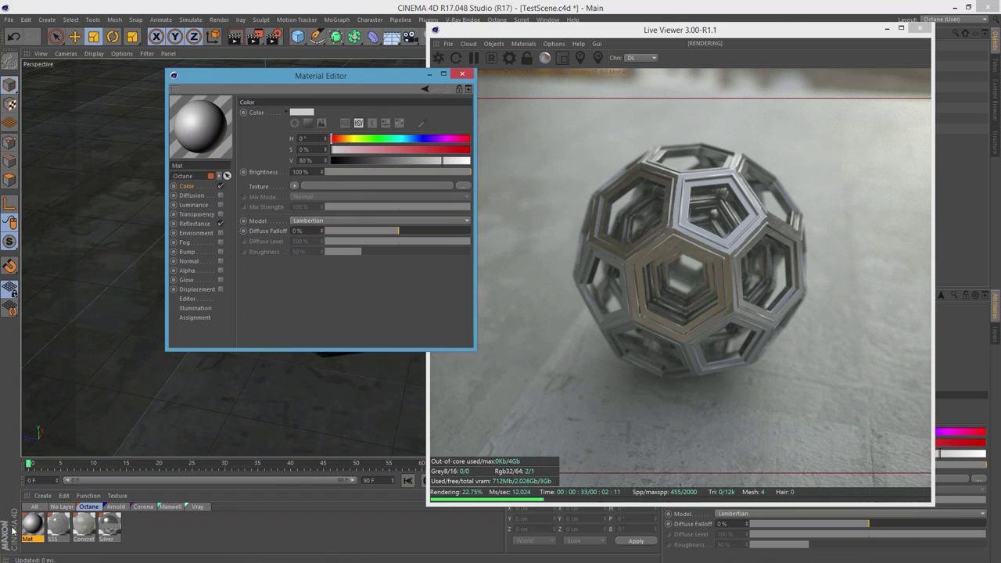
- Add a GGX reflectance layer to the Mat material and set its roughness to 45%
click(109, 526)
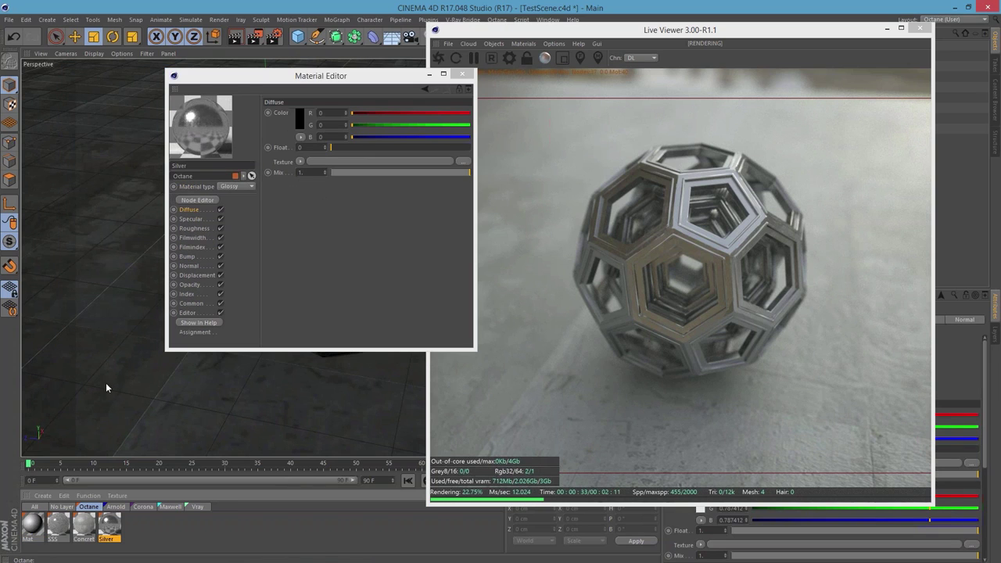
click(195, 228)
click(32, 525)
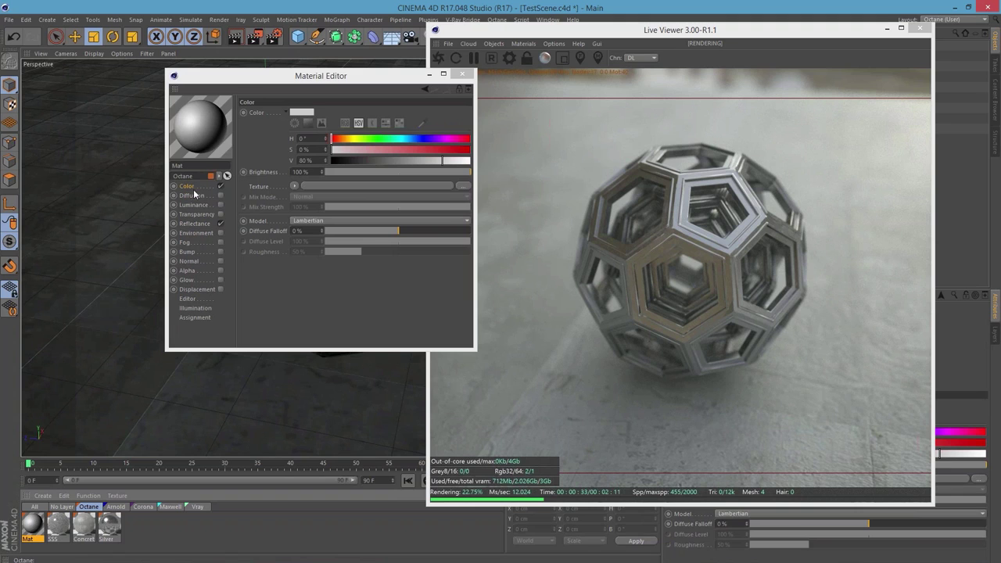
click(190, 222)
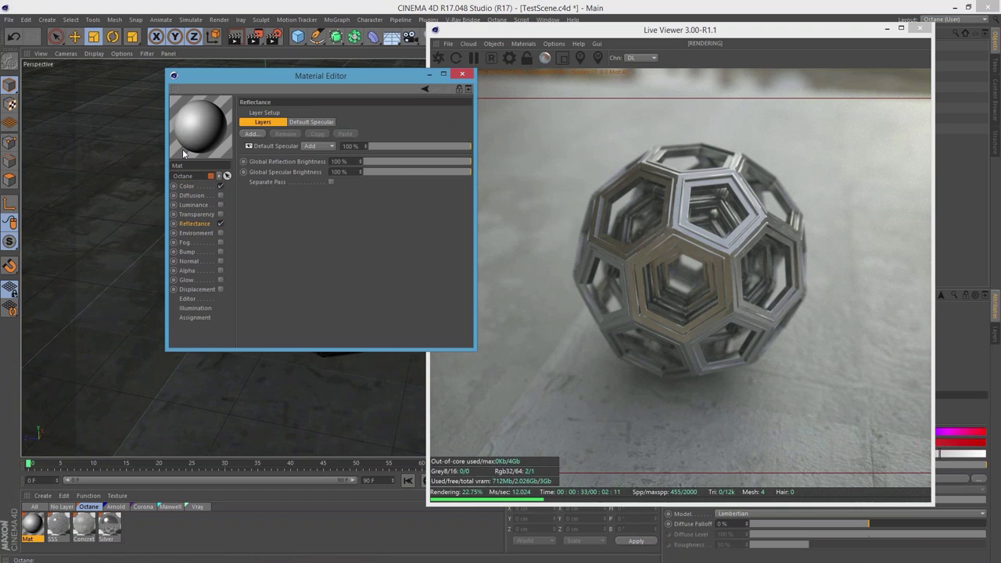
click(252, 135)
click(277, 144)
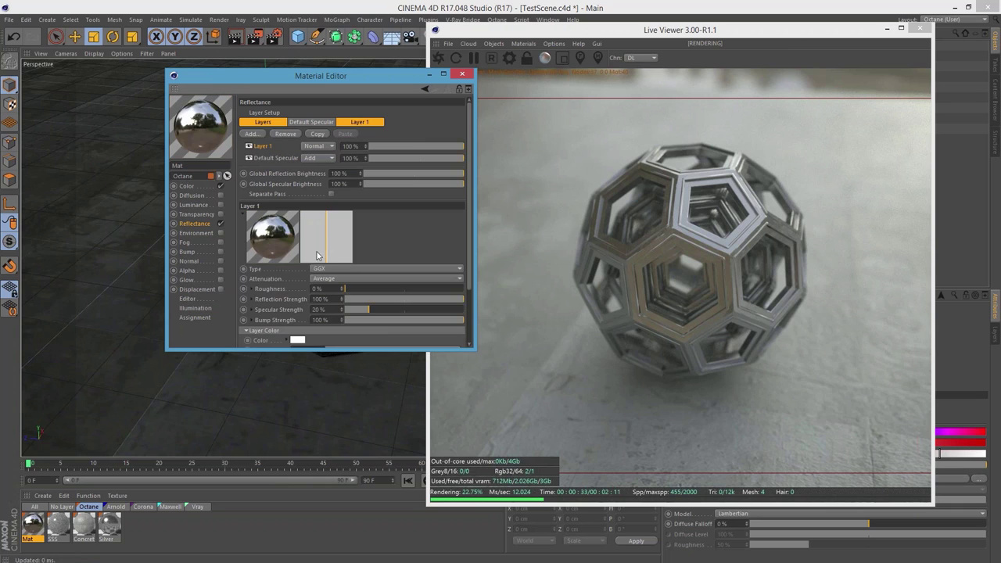
drag(350, 288, 399, 289)
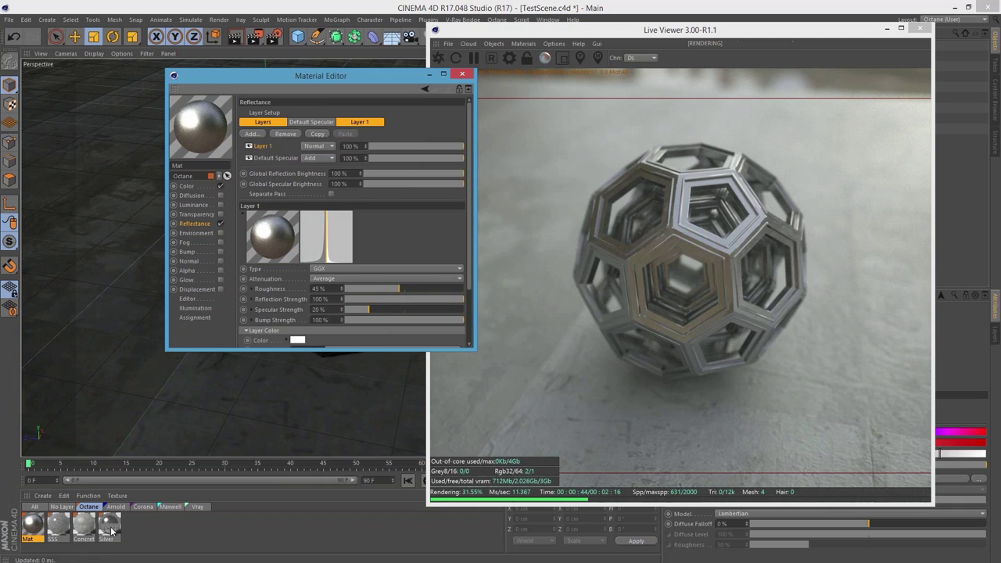
- Review Silver's Filmwidth, Filmindex, Bump, Displacement and Index channels, then close the material editor
click(106, 526)
drag(202, 75, 156, 83)
click(146, 244)
click(151, 254)
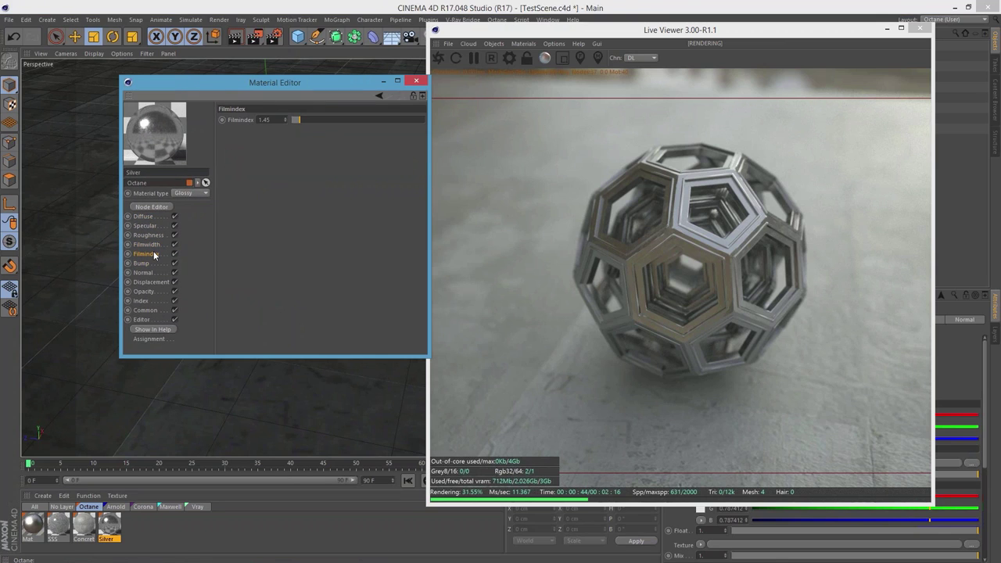
drag(310, 81, 289, 82)
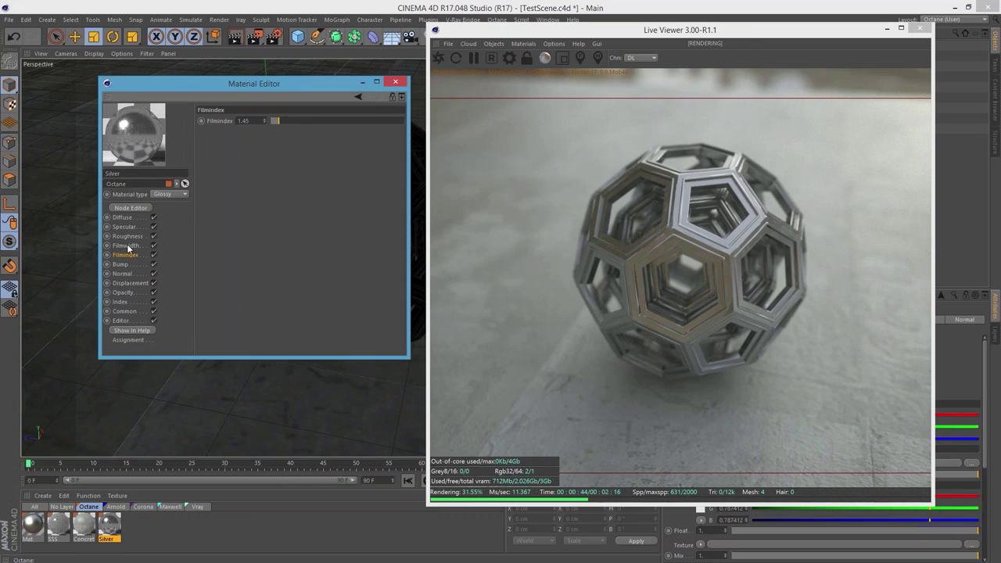
click(120, 265)
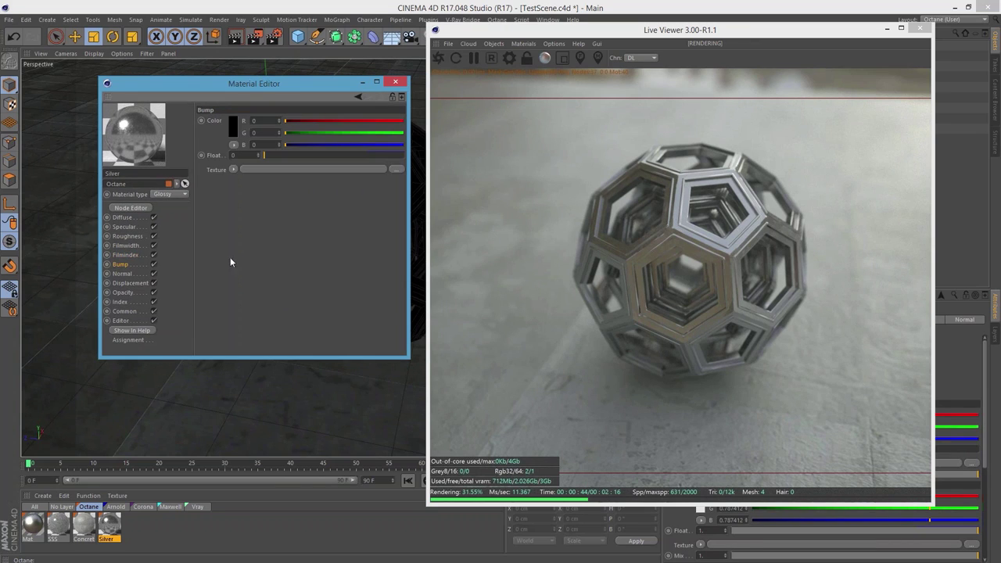
click(140, 283)
click(121, 302)
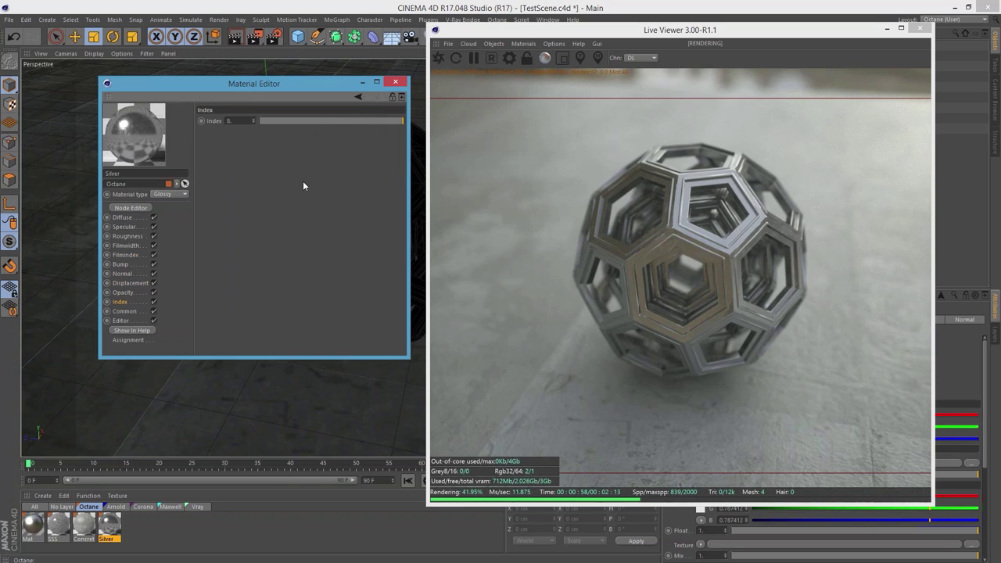
click(398, 83)
- Open the Octane Node Editor from the Live Viewer and enlarge it to show Silver's texture nodes
drag(459, 35, 292, 24)
click(356, 33)
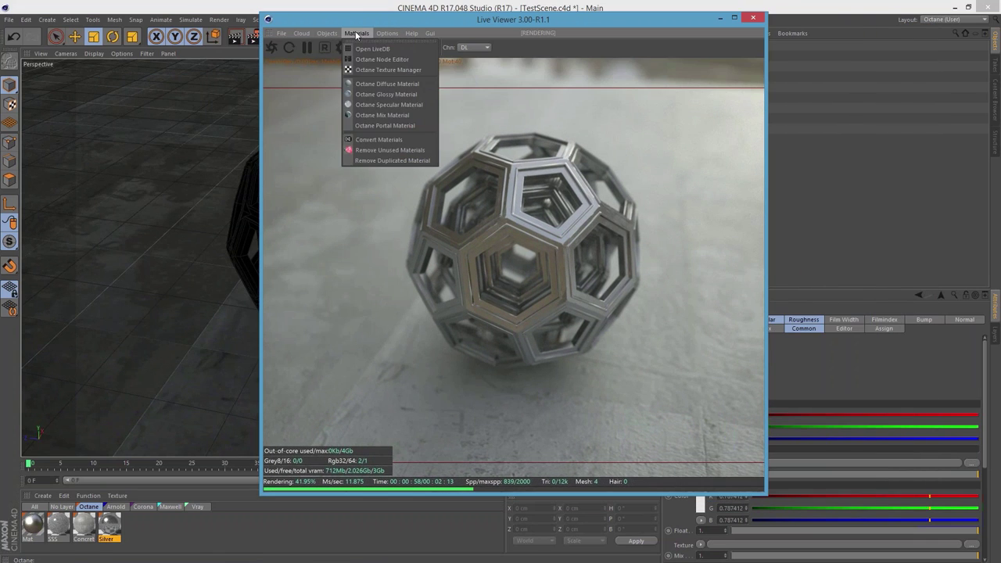
click(399, 25)
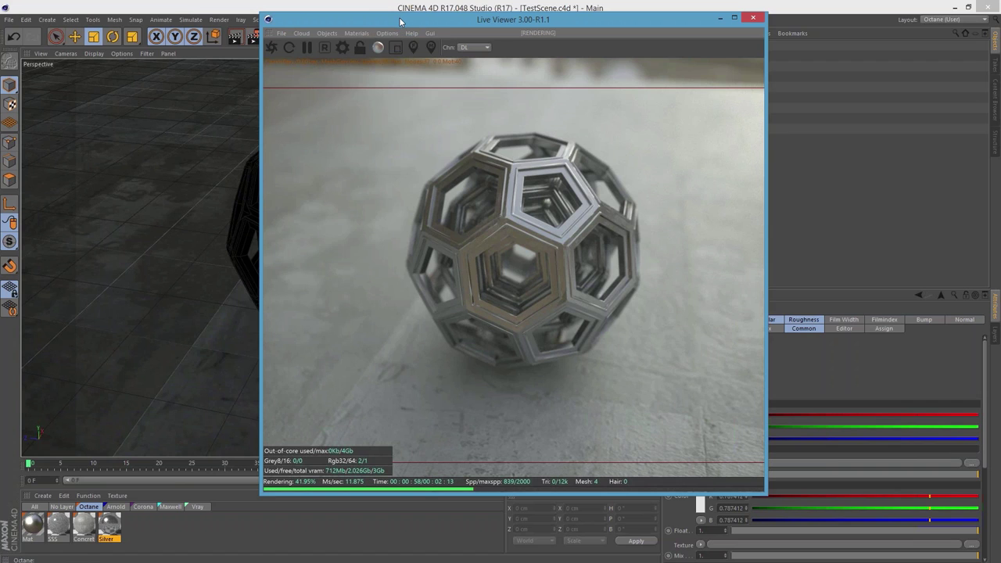
click(333, 33)
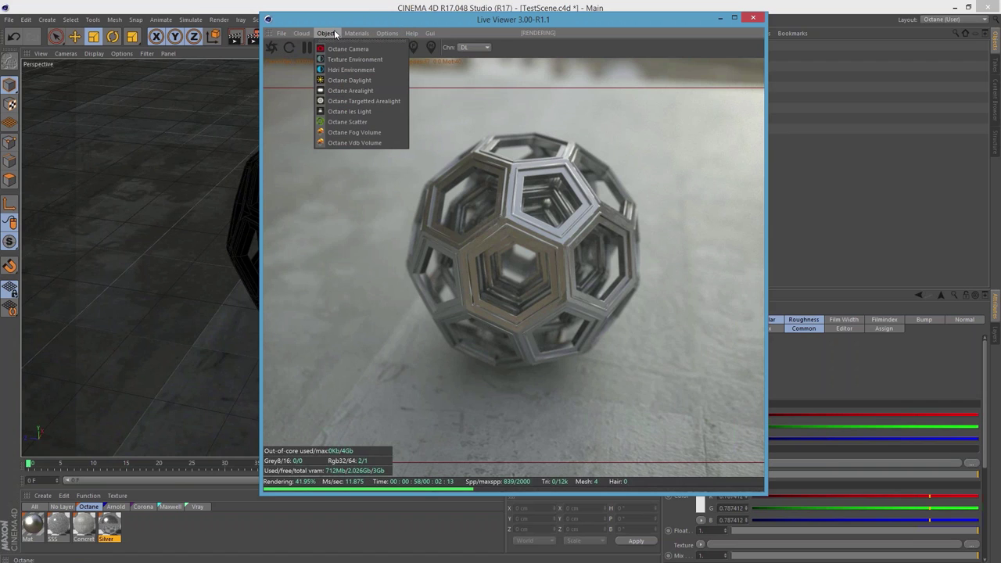
mouse_move(365, 31)
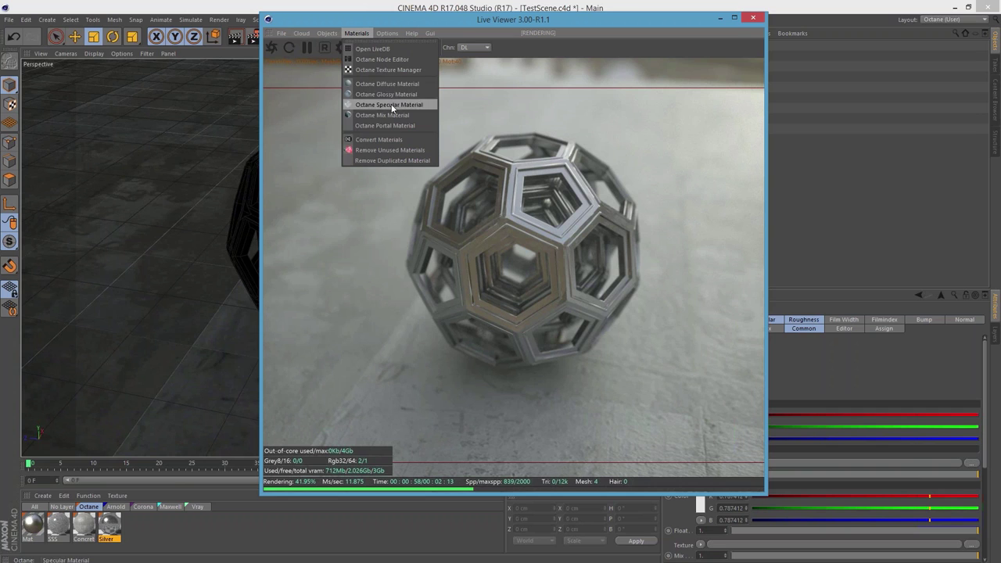
click(392, 63)
drag(419, 215, 212, 118)
drag(290, 119, 398, 68)
drag(525, 367, 680, 482)
- Rearrange the MixTexture, ImageTexture, FloatTexture and Silver nodes, then close the Node Editor and Live Viewer
drag(270, 167, 280, 147)
drag(211, 165, 206, 132)
drag(208, 253, 207, 240)
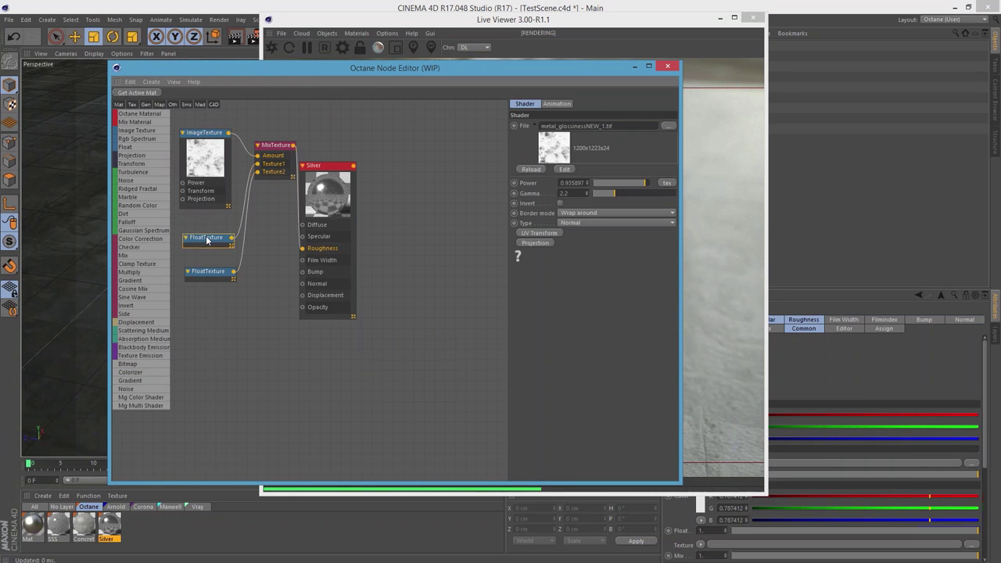
drag(344, 172, 376, 168)
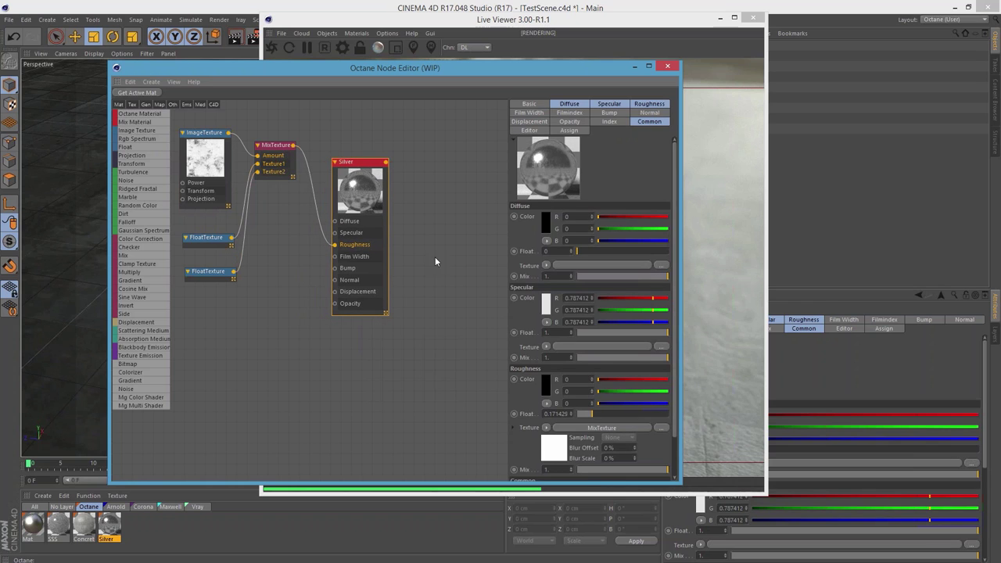
drag(349, 164, 365, 162)
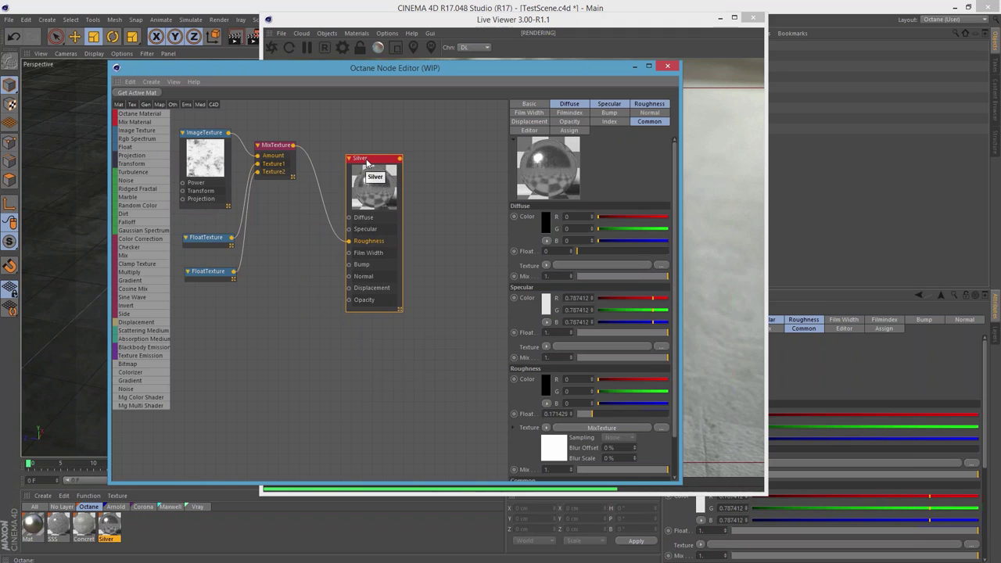
drag(365, 162, 390, 144)
drag(281, 149, 307, 162)
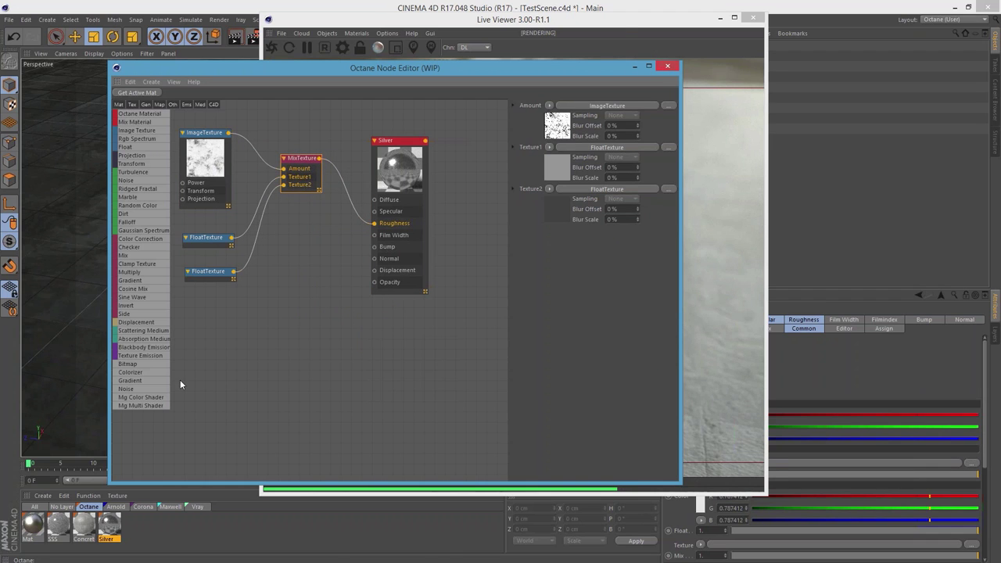
key(alt+F4)
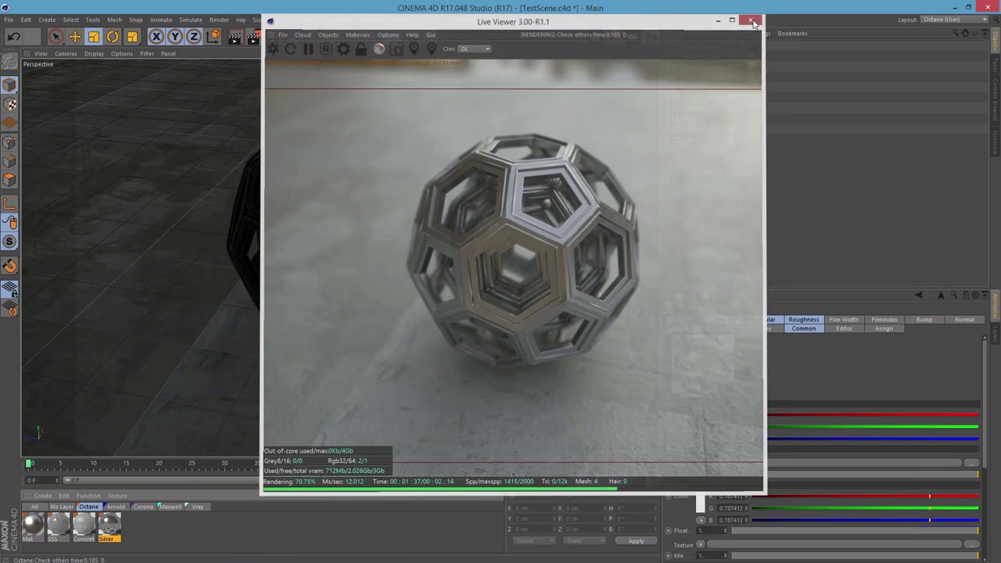
click(751, 22)
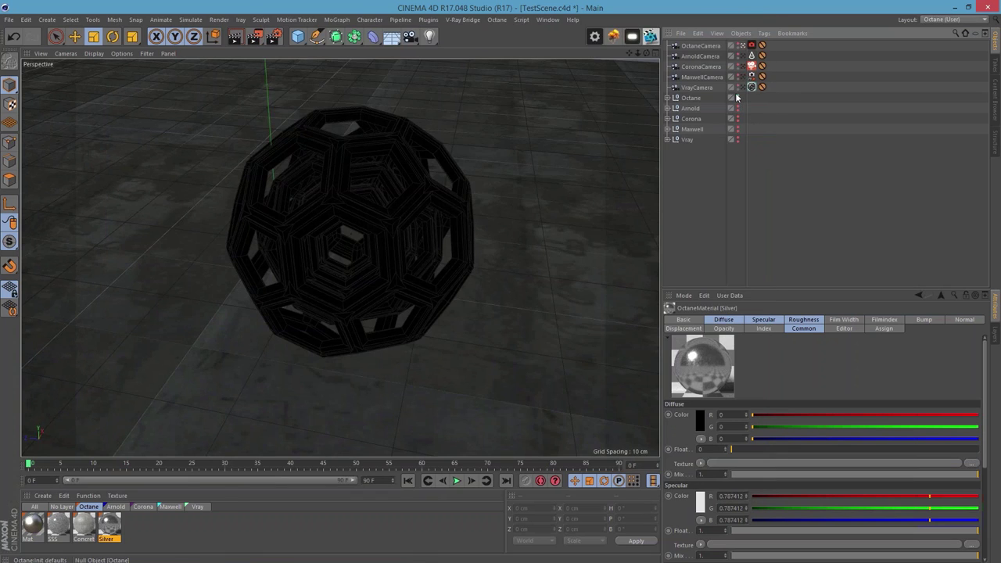
- Hide the Octane scene, show the Arnold polyhedron, switch to Arnold (User) layout and start an IPR render
click(737, 97)
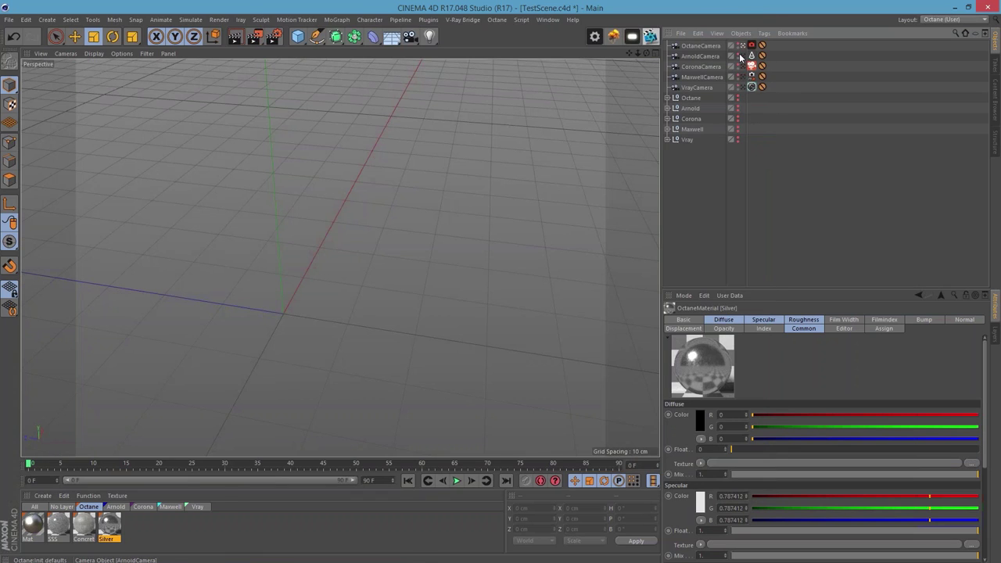
click(737, 108)
click(952, 18)
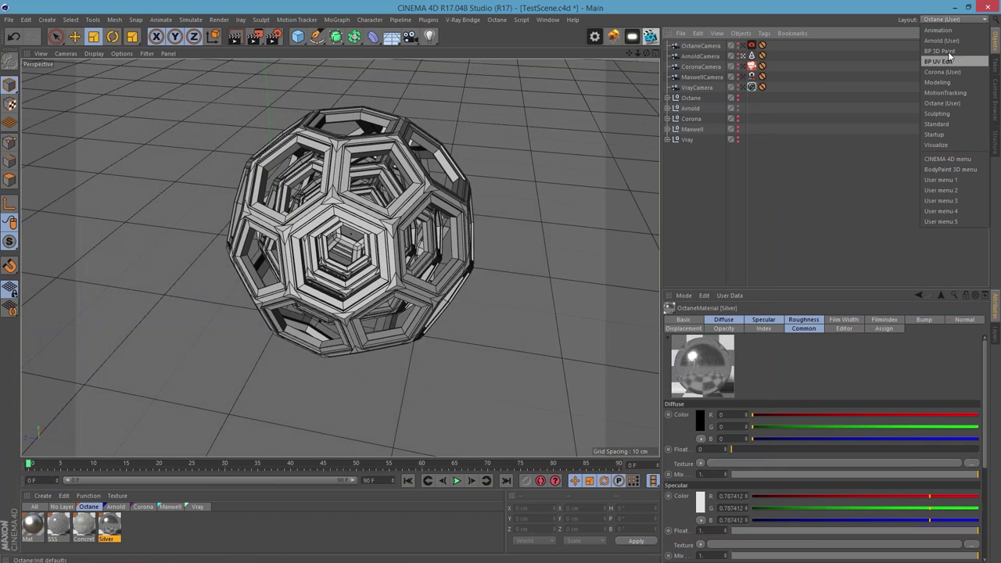
click(955, 41)
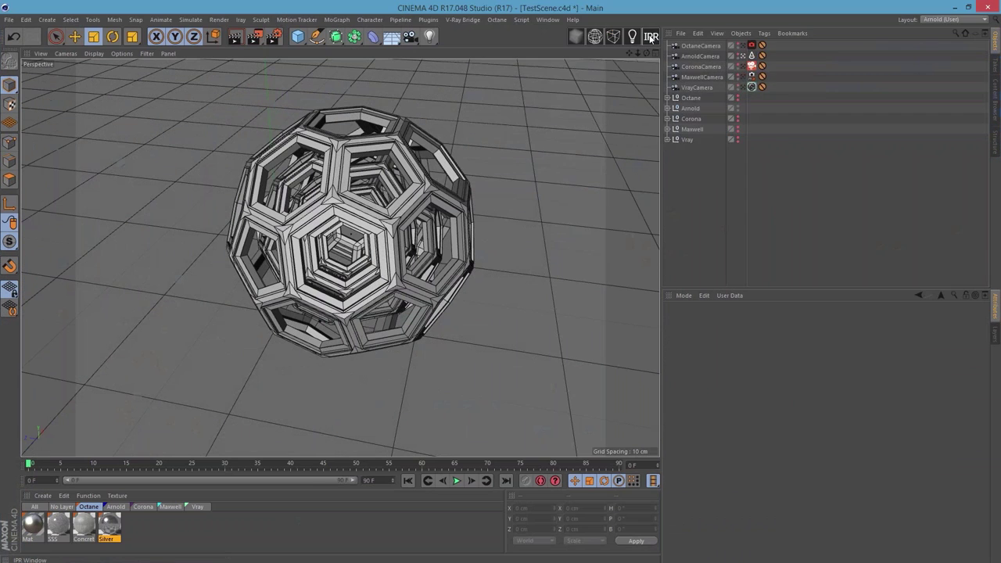
click(650, 37)
drag(677, 9, 337, 31)
- Enlarge the Arnold IPR Window, let the 800 x 600 render refine, then close it
drag(479, 285, 611, 435)
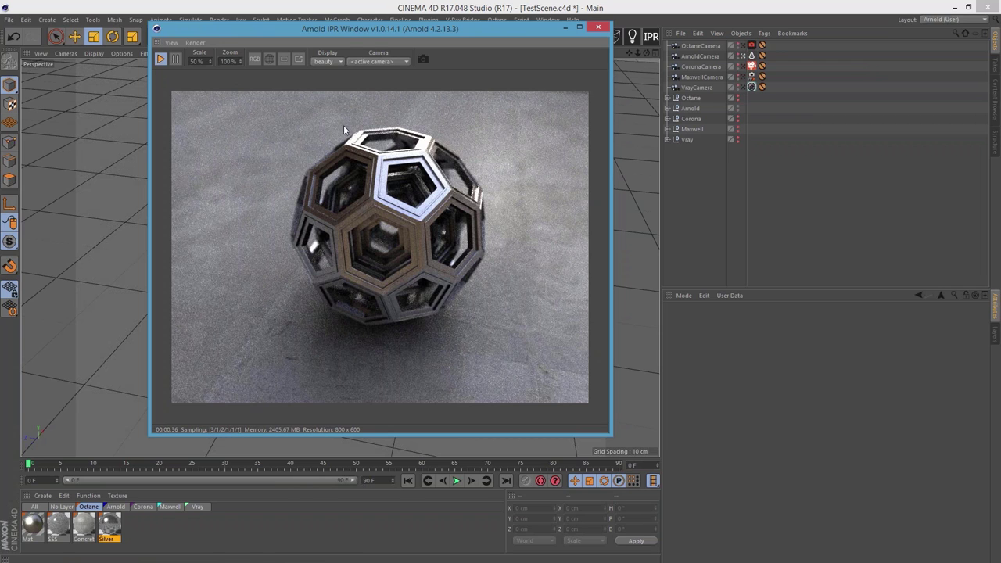
drag(407, 29, 428, 60)
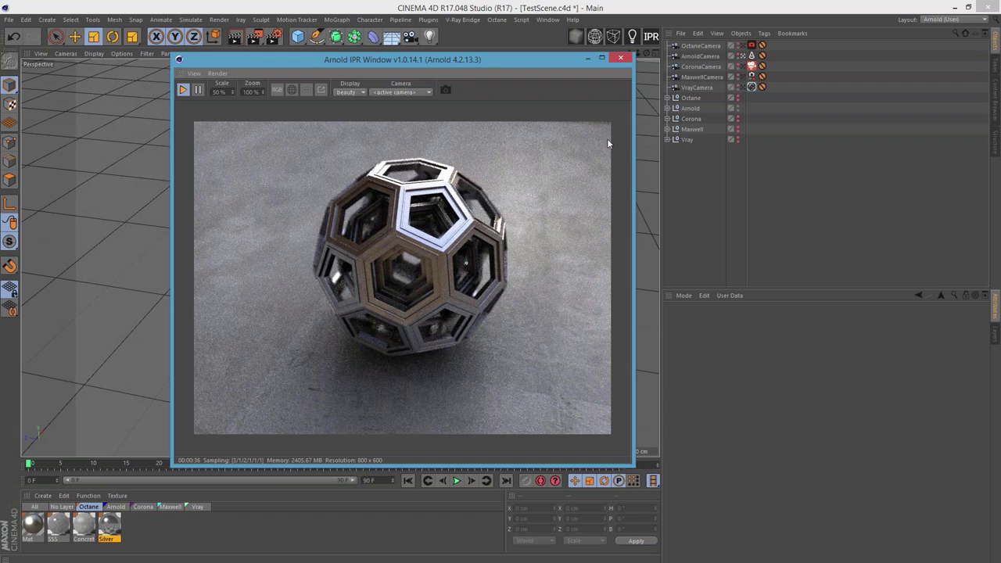
click(625, 60)
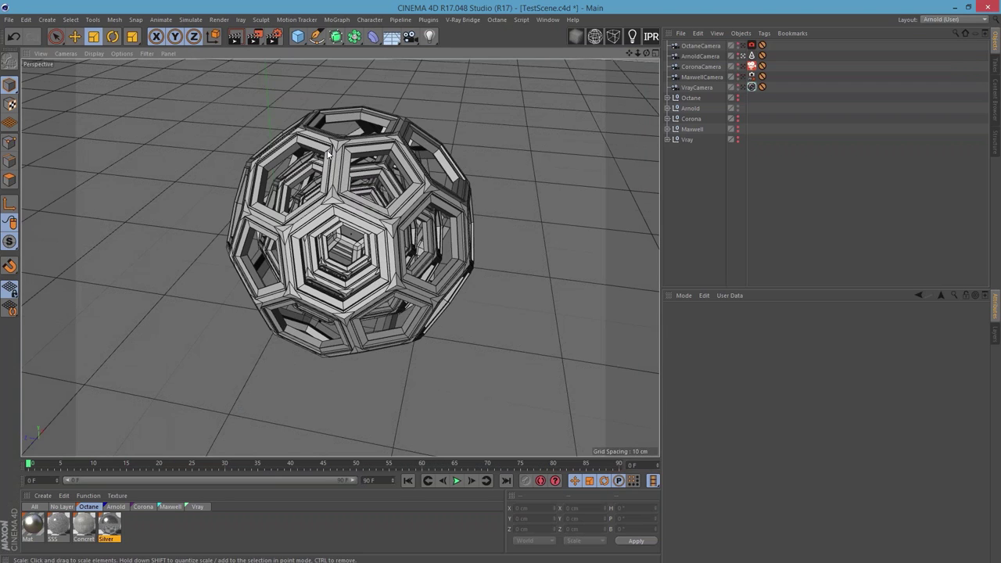
- Edit the Arnold Silver material in an enlarged Material Editor and open its shader network editor
click(115, 505)
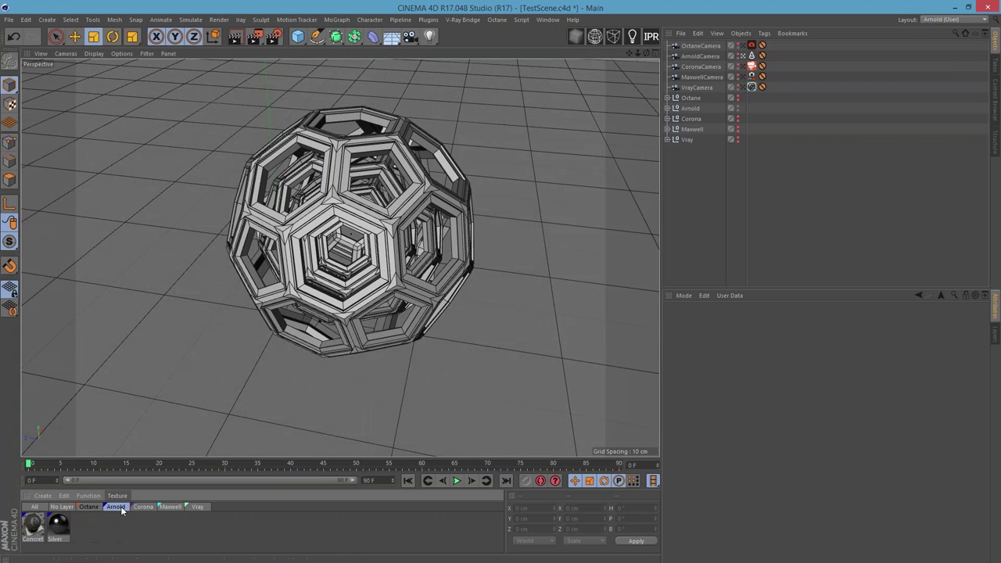
click(65, 528)
double_click(65, 529)
drag(365, 90, 442, 89)
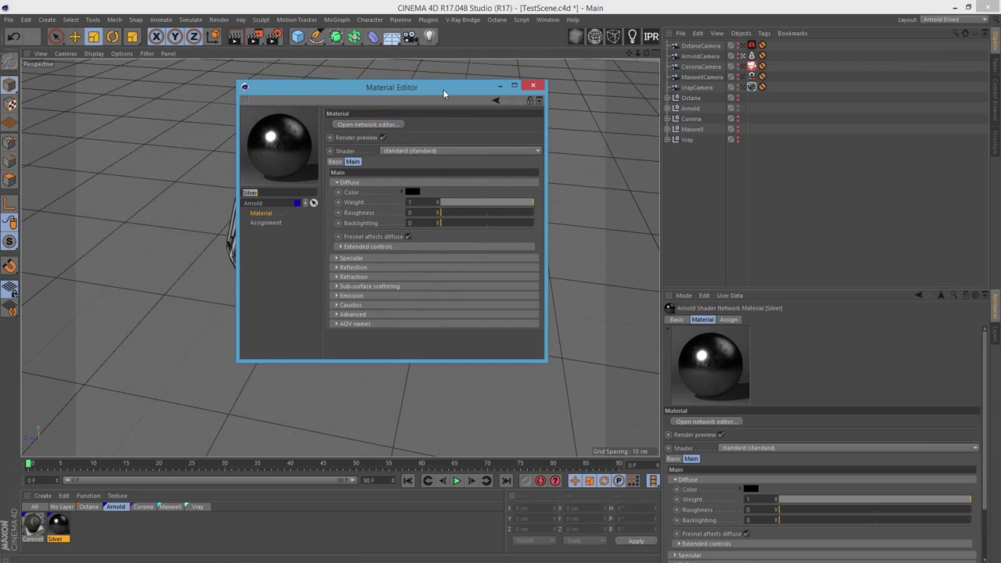
drag(442, 89, 398, 77)
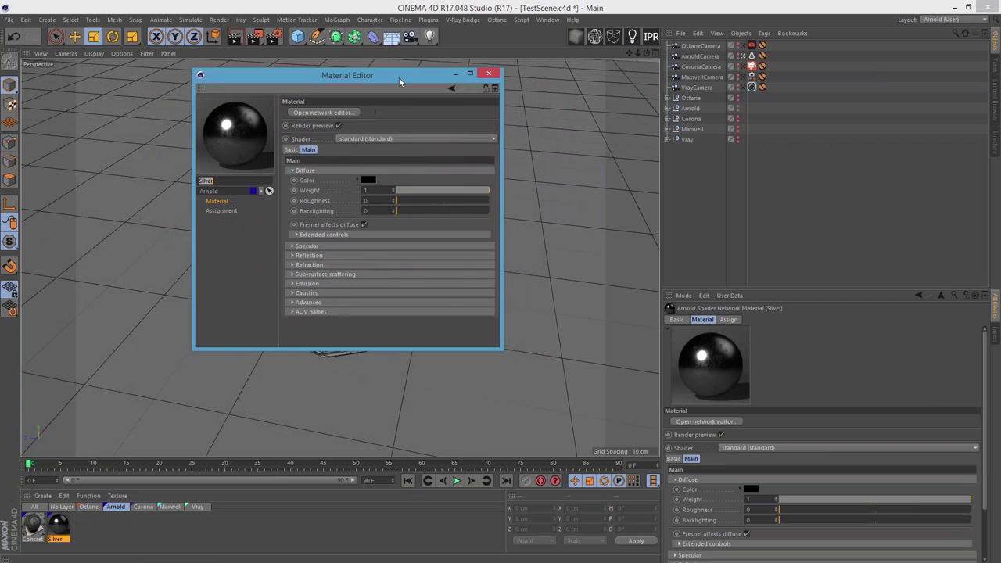
drag(501, 350, 688, 496)
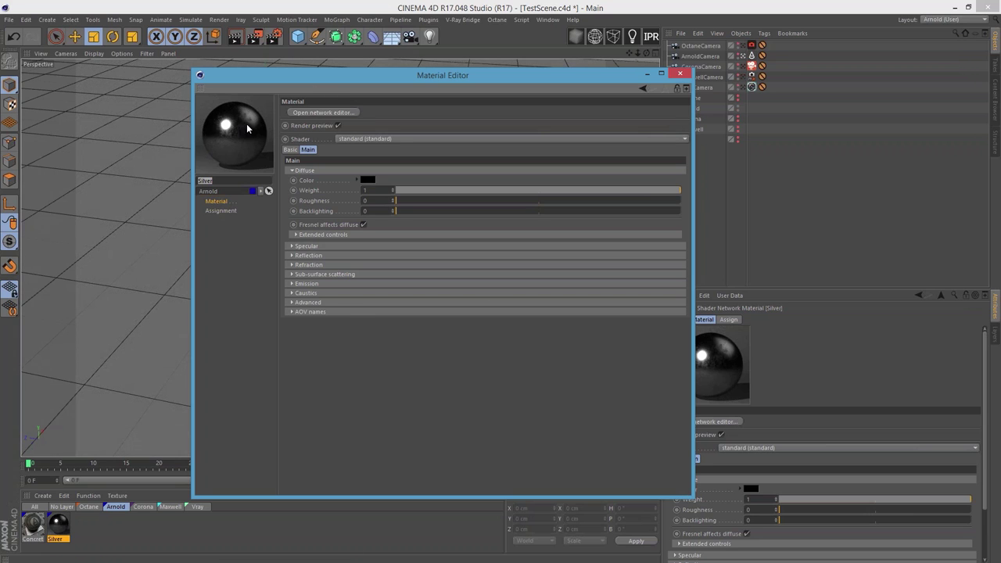
mouse_move(364, 77)
mouse_down()
mouse_move(299, 66)
mouse_move(368, 64)
mouse_up()
click(350, 100)
- Search for and add a Bitmap shader node to Silver's Arnold network
drag(254, 17, 418, 35)
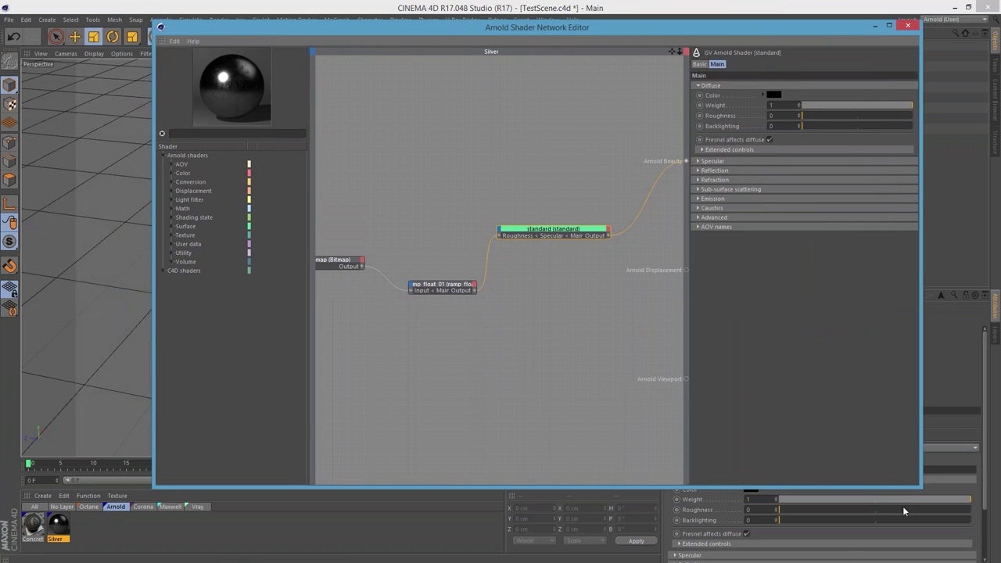
drag(921, 486, 788, 457)
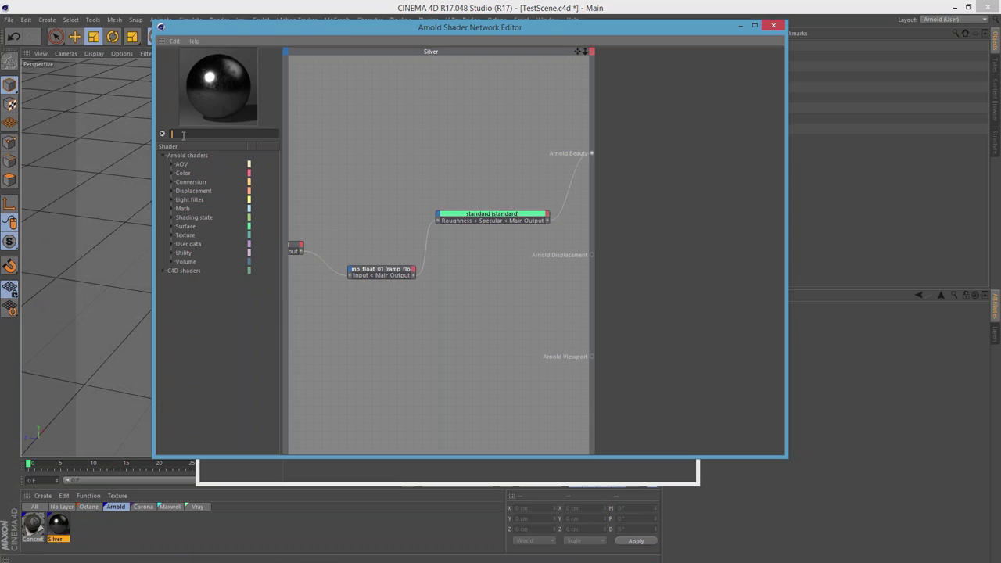
text(bit)
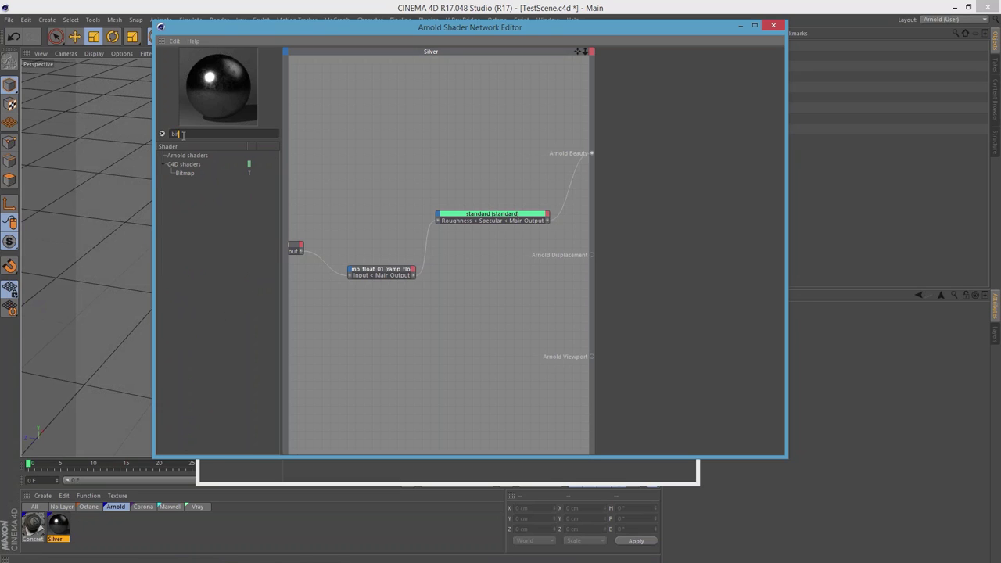
text(map)
drag(181, 175, 402, 138)
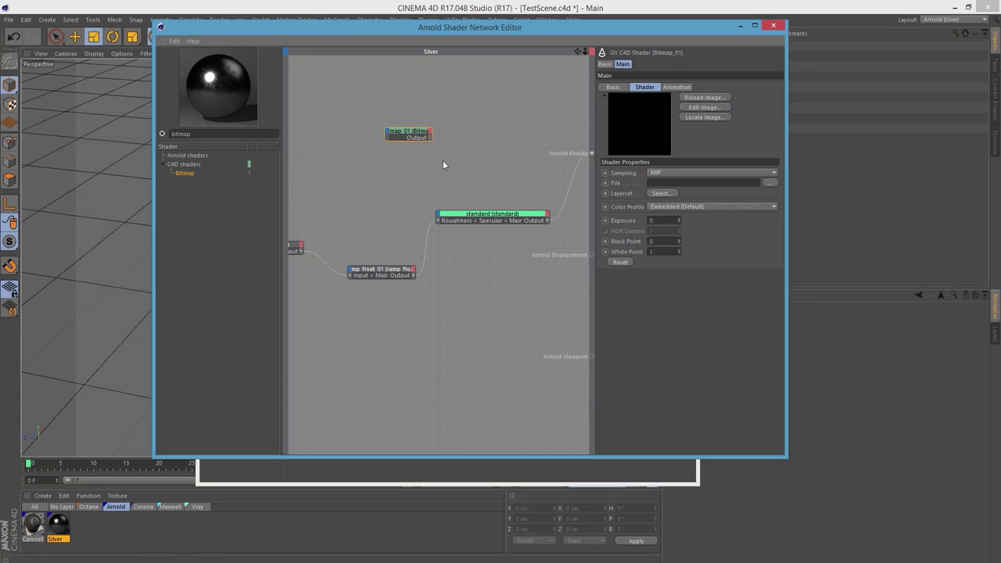
click(443, 214)
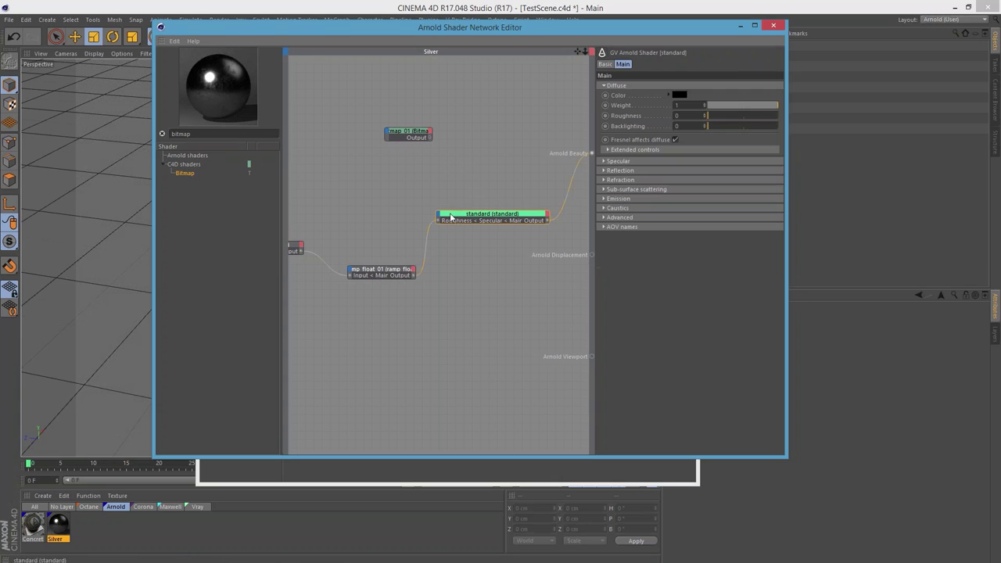
click(442, 147)
- Close the Arnold Shader Network Editor and the Silver material editor
drag(660, 24, 709, 36)
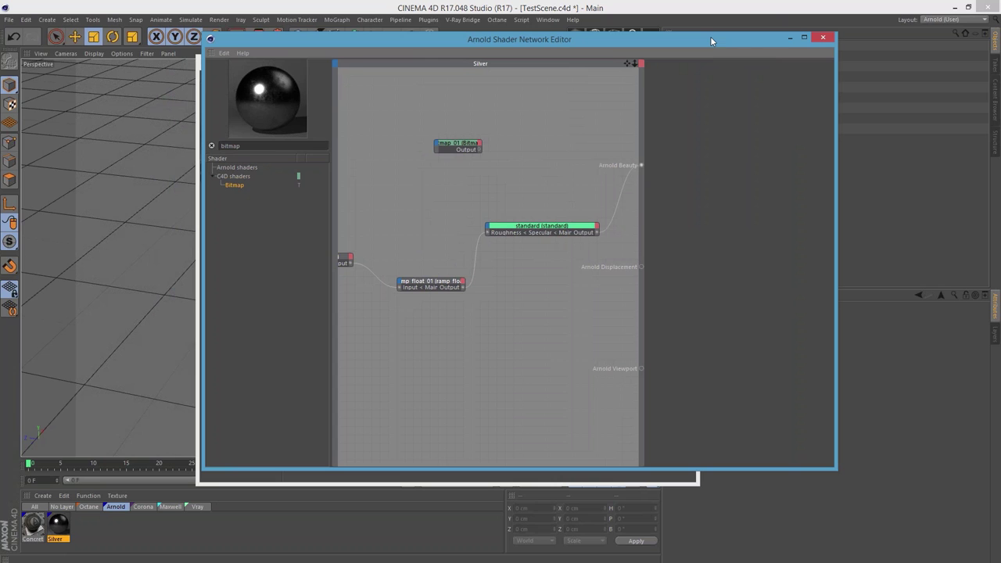
drag(713, 37, 770, 60)
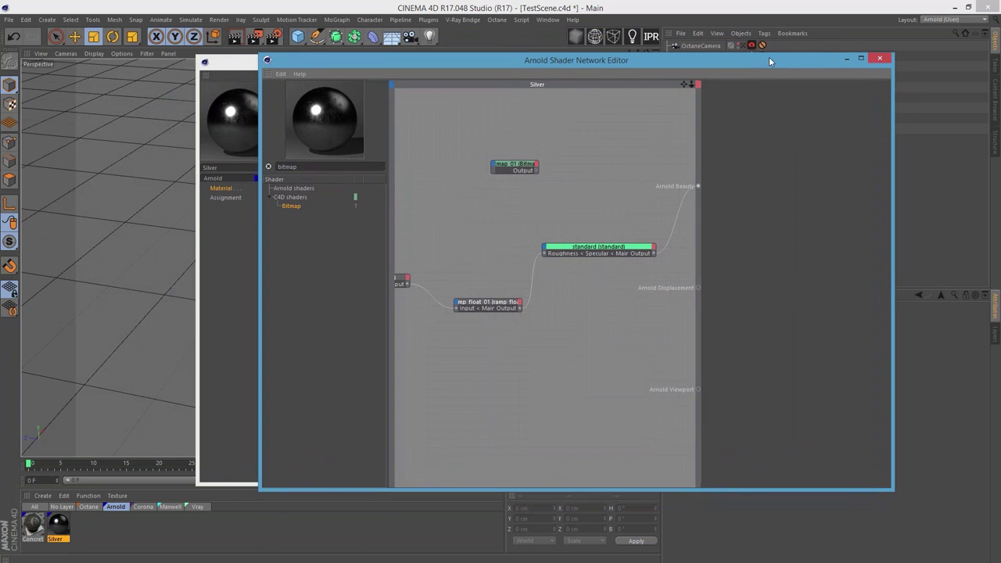
click(879, 60)
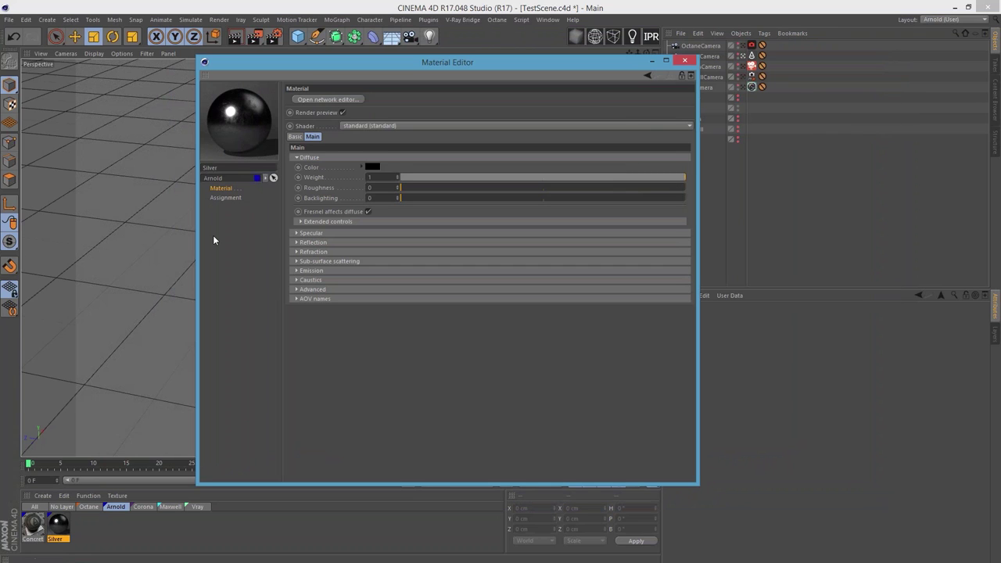
click(685, 61)
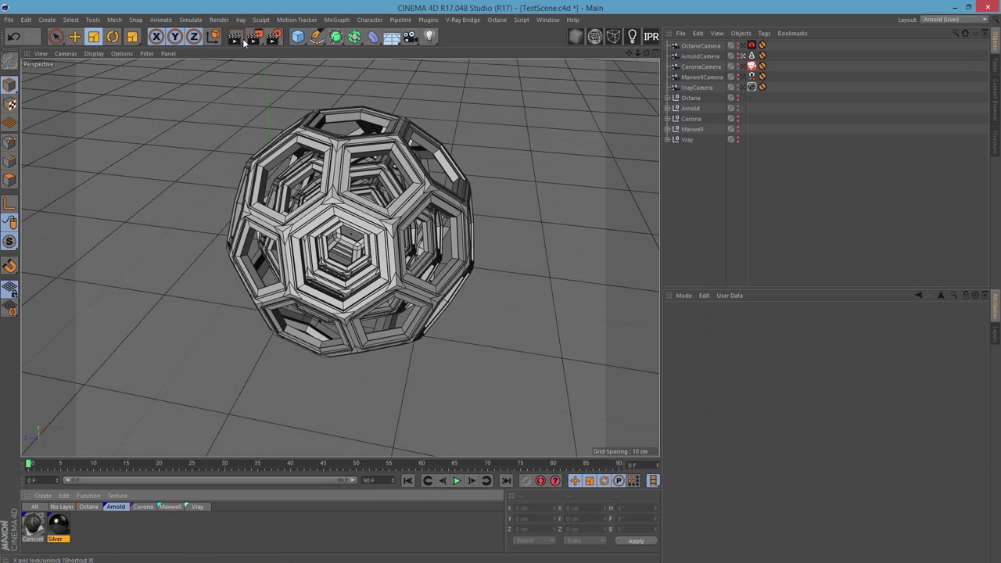
- Open Arnold Renderer render settings, enlarged, and inspect the Camera (AA), Diffuse, Refraction and Volume indirect sampling
click(273, 36)
drag(203, 18, 300, 35)
click(223, 82)
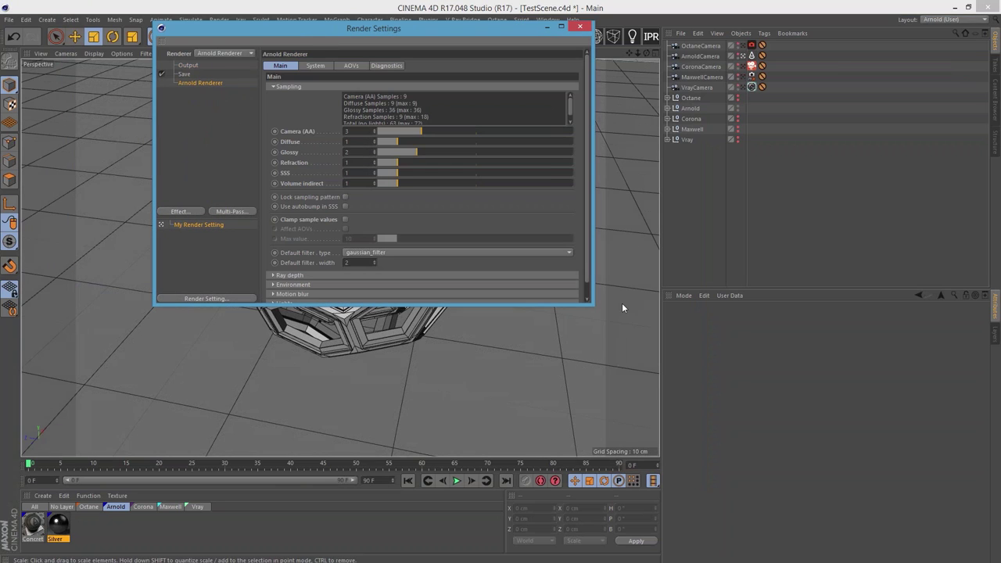
drag(594, 304, 771, 428)
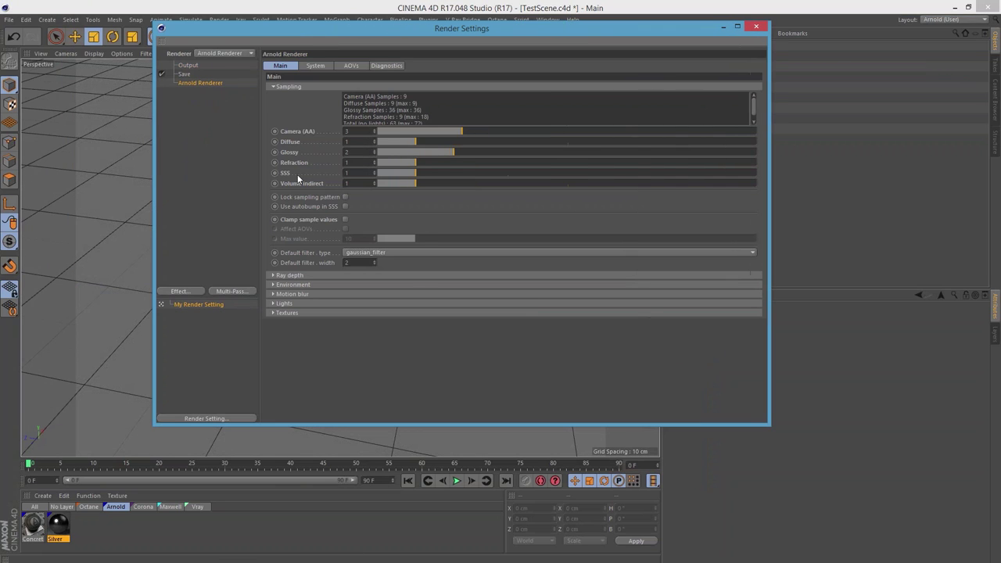
click(304, 132)
click(297, 142)
click(301, 163)
click(310, 185)
- Browse the Ray depth, Environment, Motion blur, Lights and Textures sections, ending on System settings
click(317, 276)
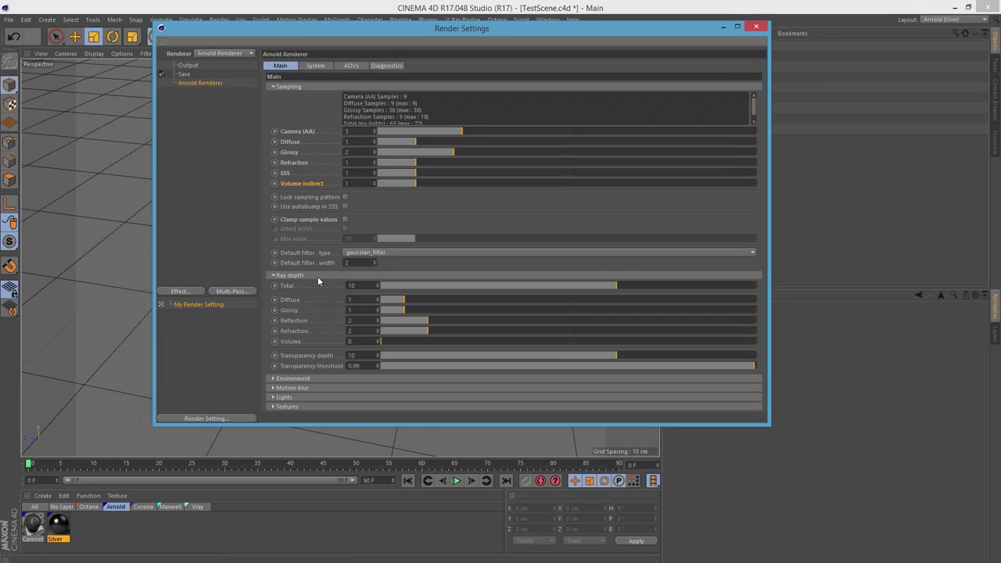
click(315, 276)
click(302, 284)
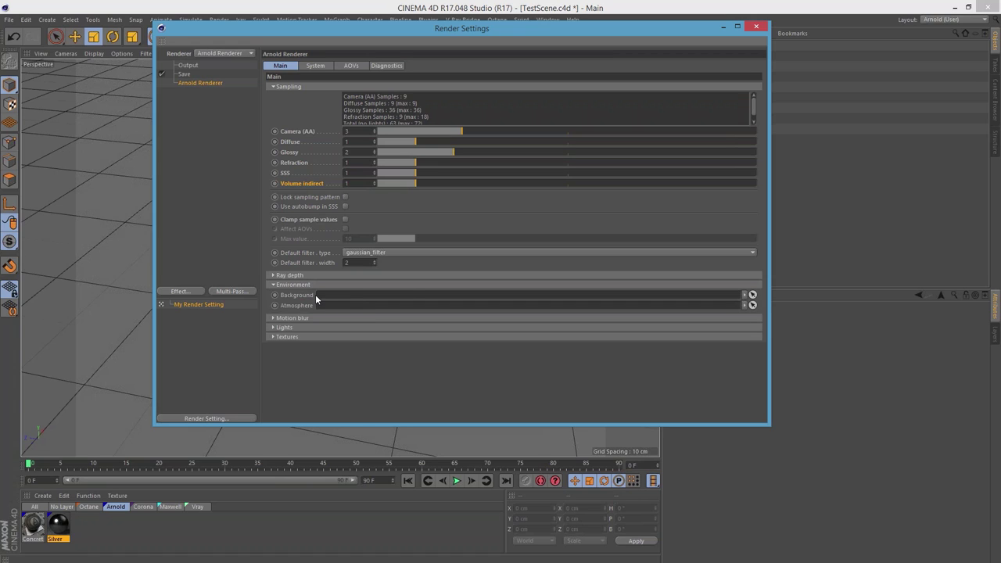
click(297, 284)
click(302, 293)
click(302, 293)
click(293, 304)
click(292, 305)
click(299, 313)
click(301, 314)
click(308, 67)
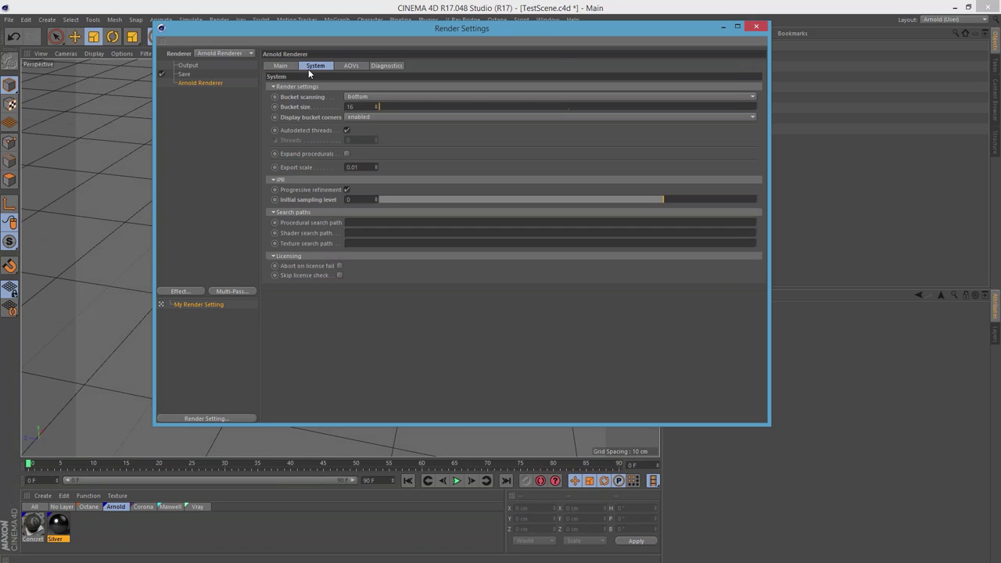
- Close Render Settings and switch the interface to the Octane (User) layout
click(755, 26)
click(950, 18)
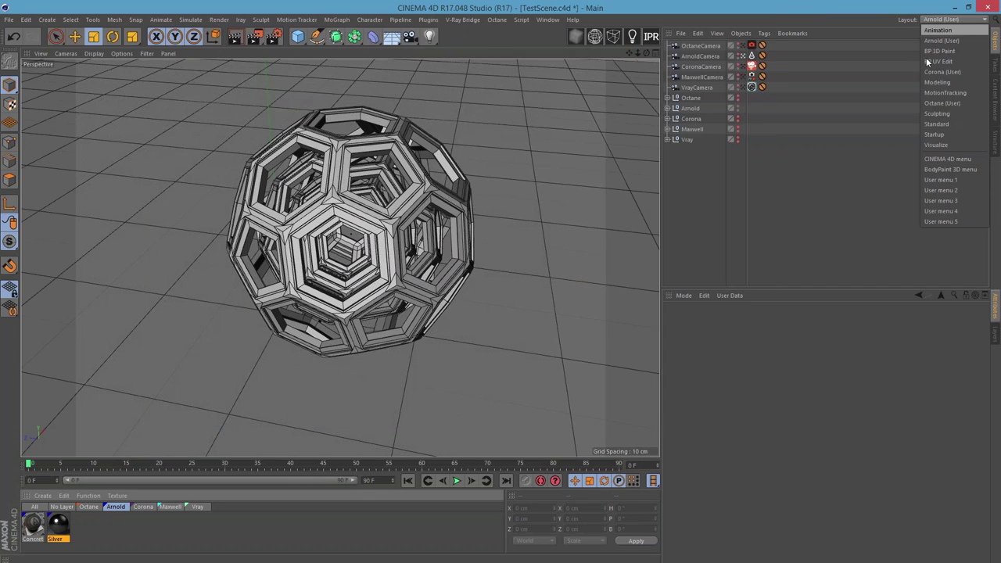
click(942, 102)
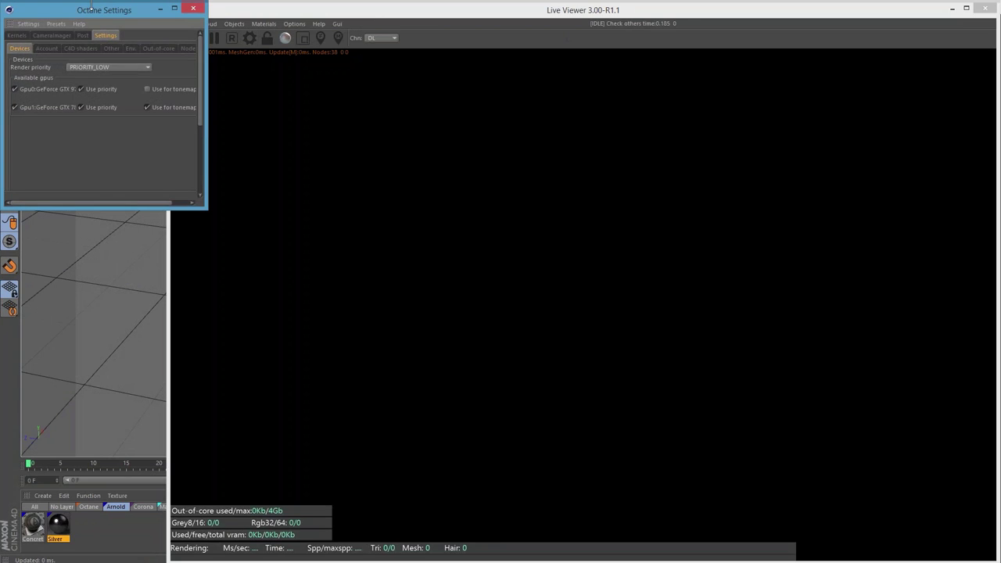
- Set the Octane kernel to Directlighting, then close Octane Settings and the Live Viewer
drag(106, 12, 378, 98)
click(297, 121)
drag(482, 290, 703, 475)
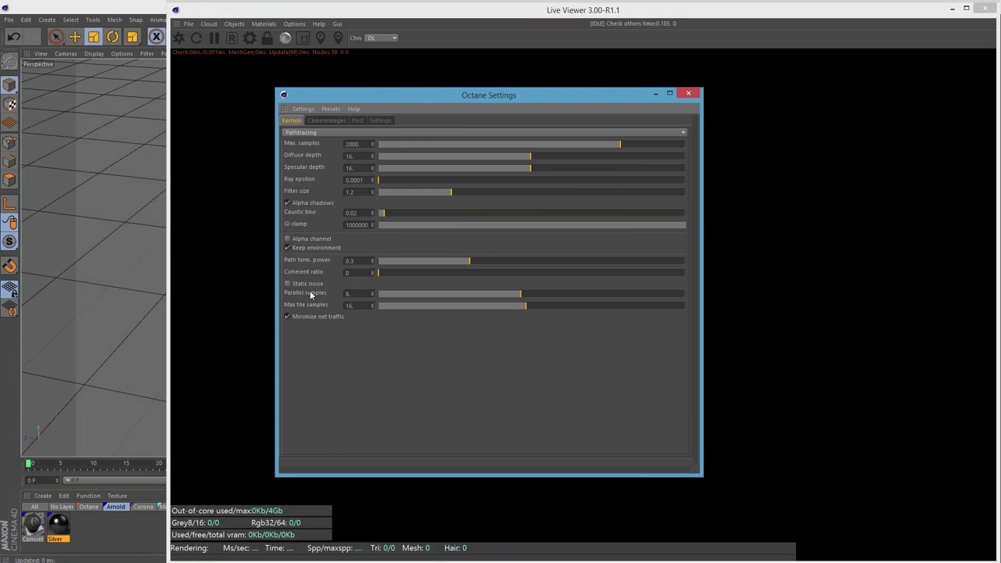
click(351, 135)
click(335, 158)
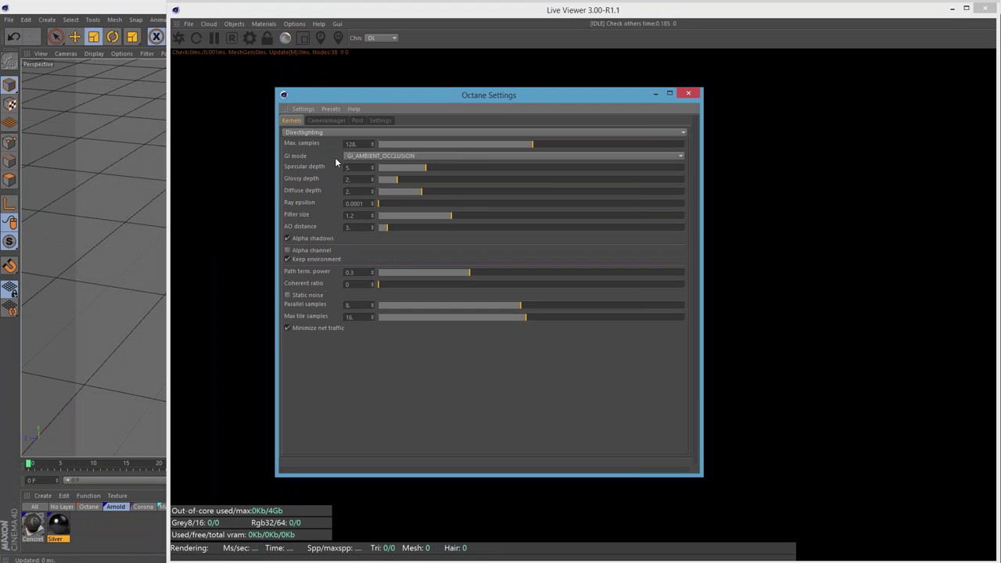
click(687, 93)
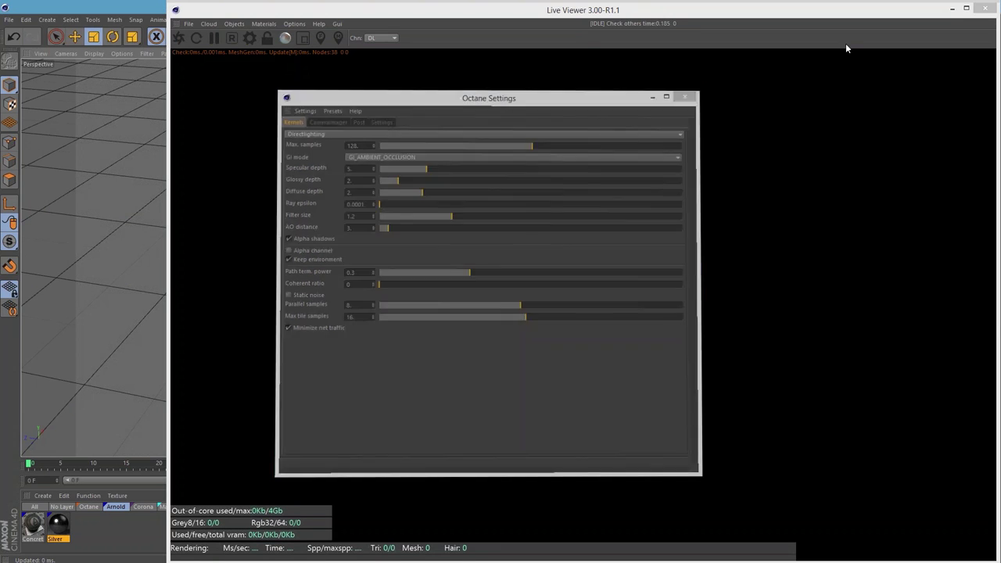
click(994, 8)
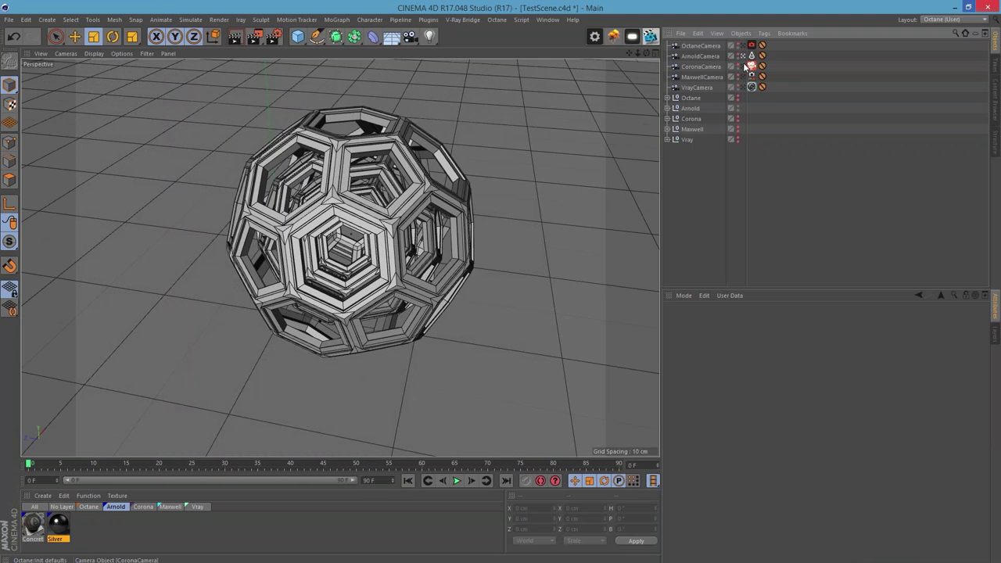
- Hide the Arnold group, show the Corona group, and switch to the Corona (User) layout
click(737, 107)
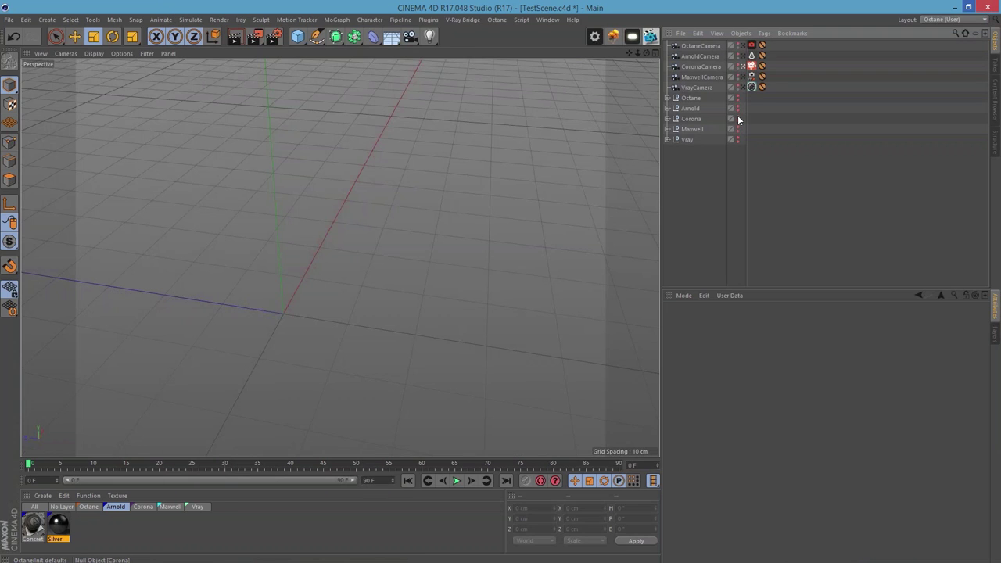
click(737, 119)
click(960, 20)
click(944, 72)
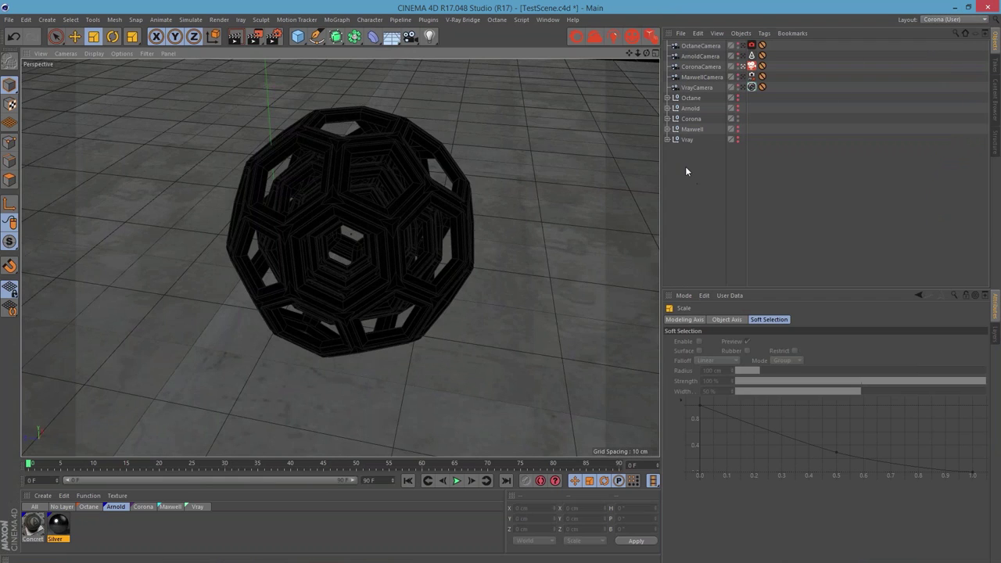
- Make Corona the active renderer in Render Settings
click(273, 36)
click(123, 35)
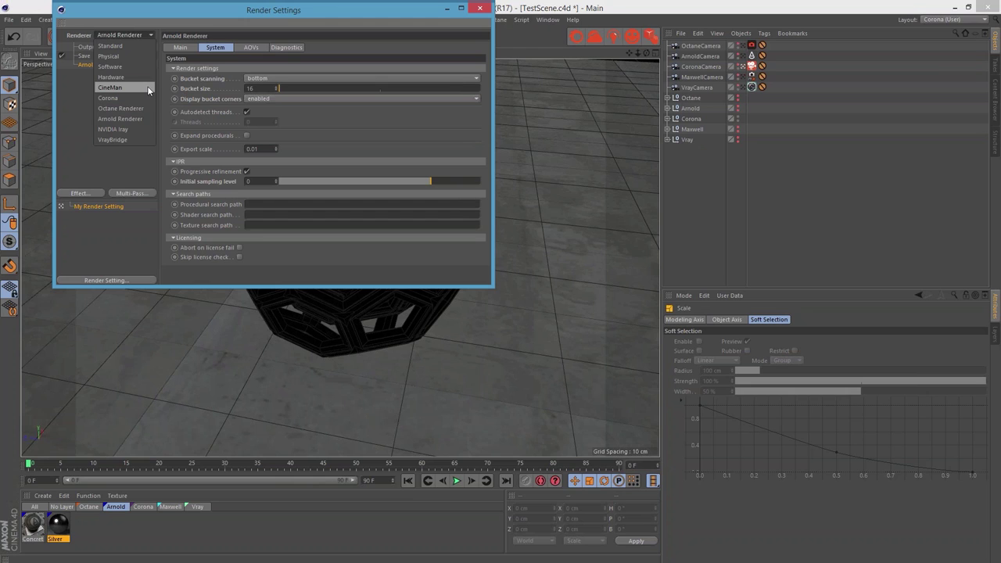
click(125, 98)
click(88, 64)
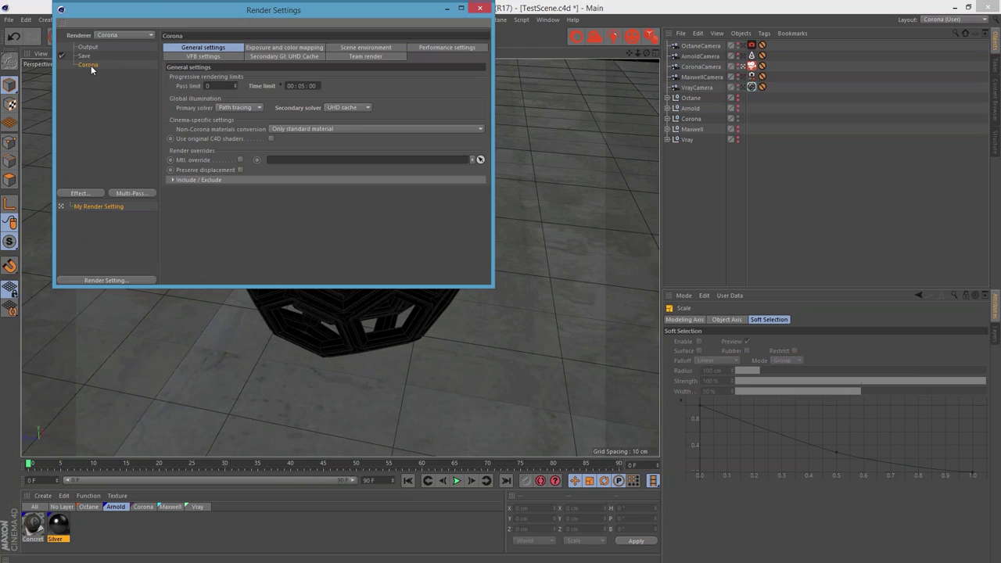
click(481, 7)
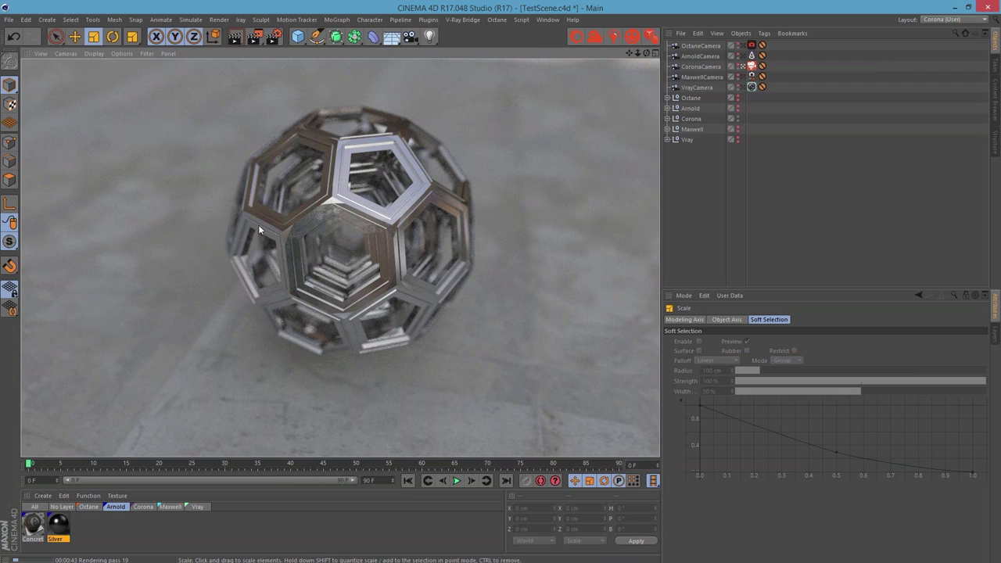
- Stop the Corona viewport preview, expand the Corona group and select its Sky object
click(684, 185)
click(691, 118)
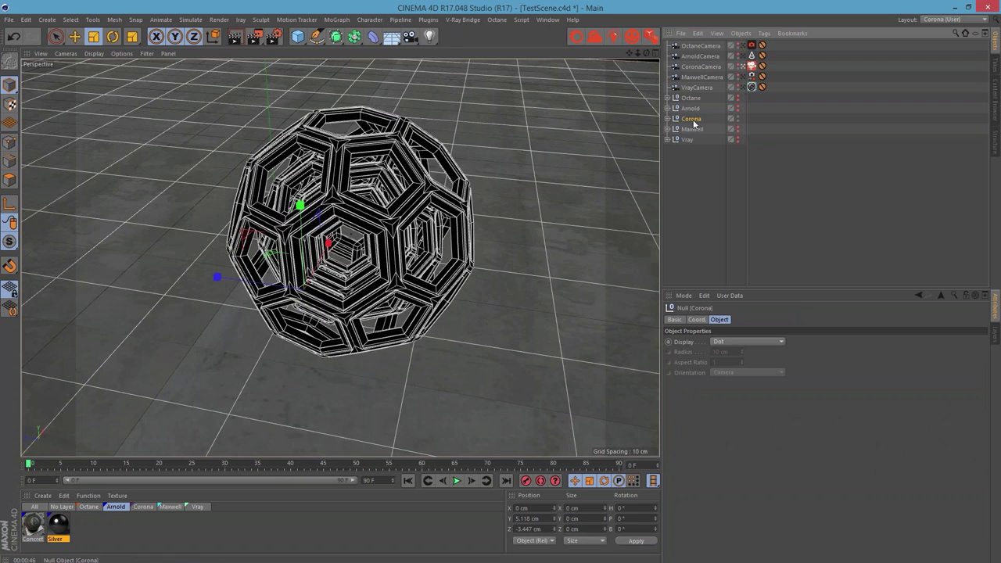
click(667, 118)
click(691, 129)
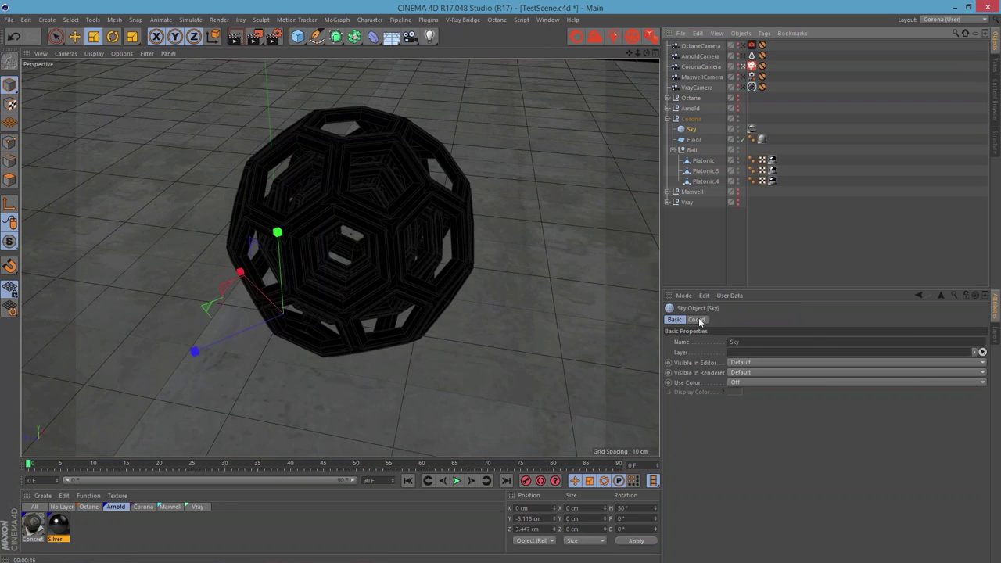
- Rotate the Sky's heading to 120°, preview the relit render, and show the Corona materials
click(696, 318)
click(819, 342)
text(120)
key(Return)
click(234, 42)
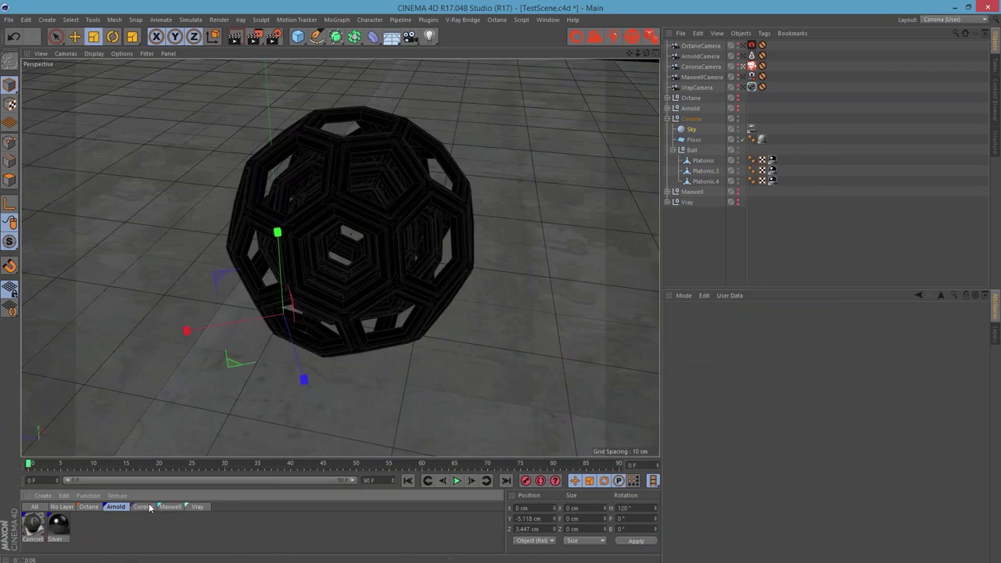
click(142, 506)
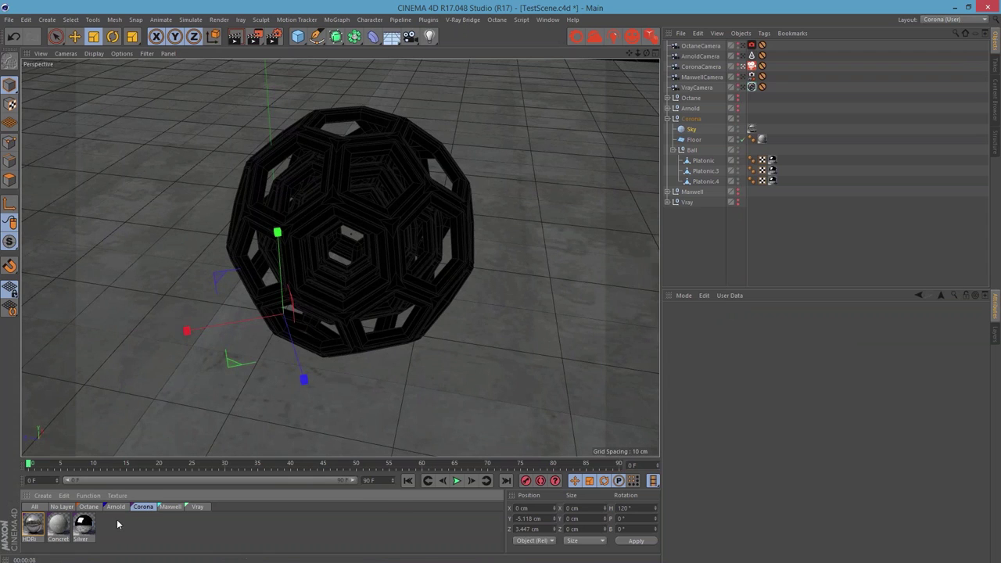
- Open the Silver material and browse its Diffuse, Reflect, Refract, Translucency, Emission and Displacement channels
double_click(85, 525)
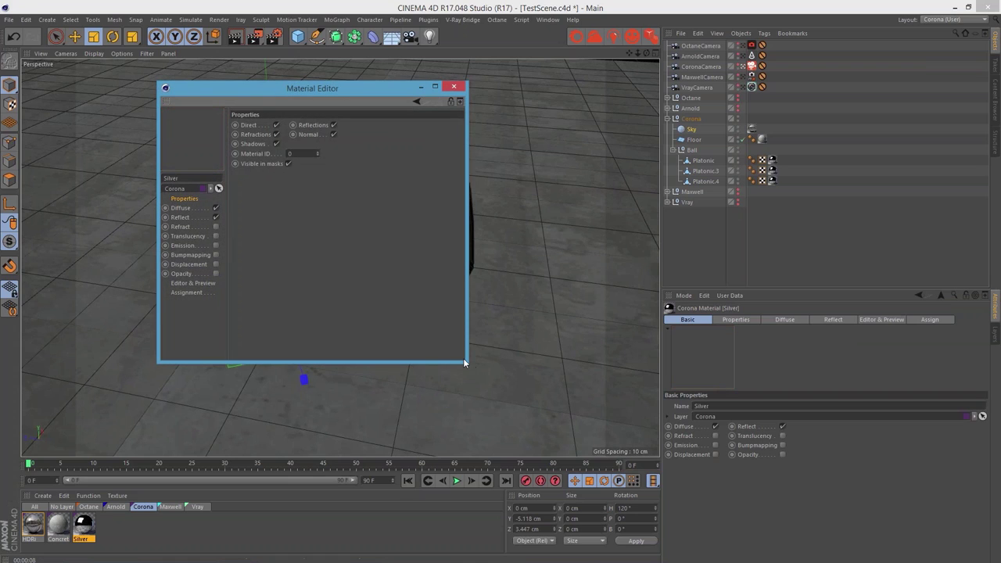
drag(463, 360, 572, 421)
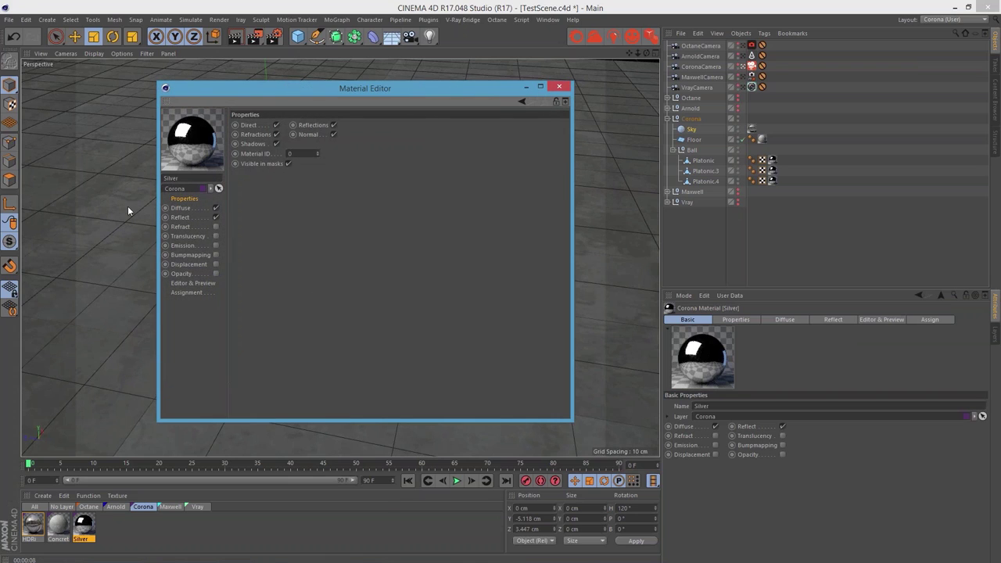
click(188, 209)
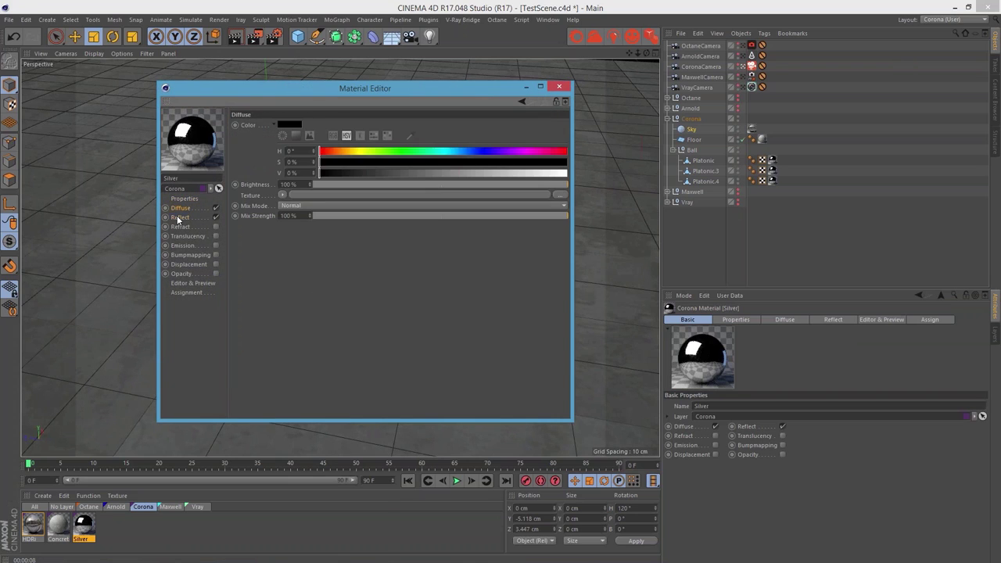
click(179, 218)
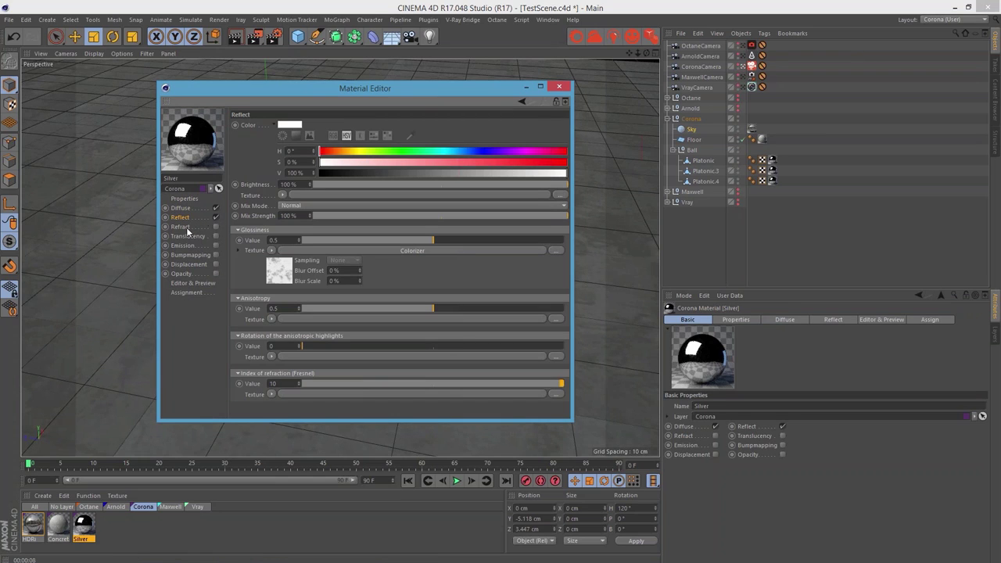
click(180, 227)
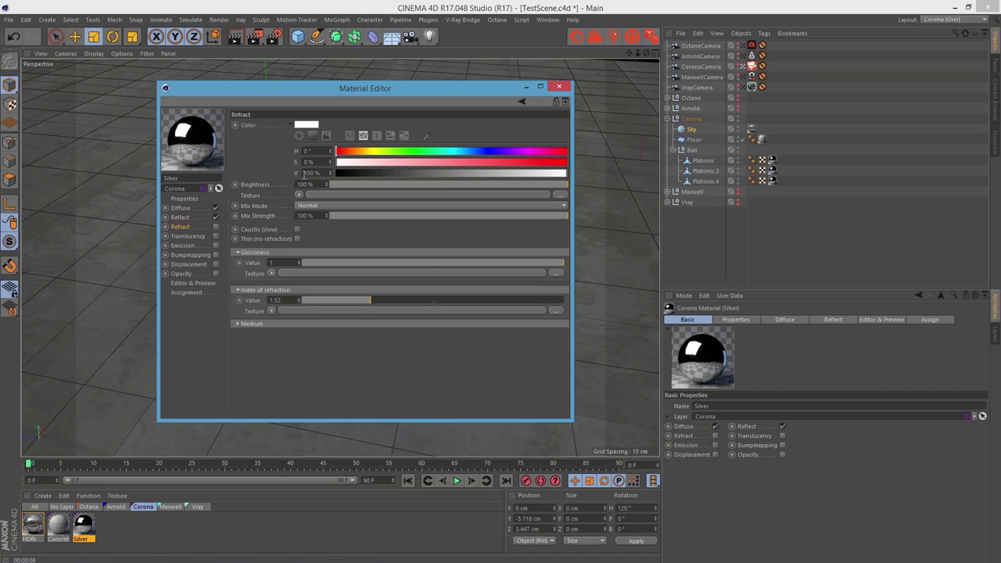
click(188, 236)
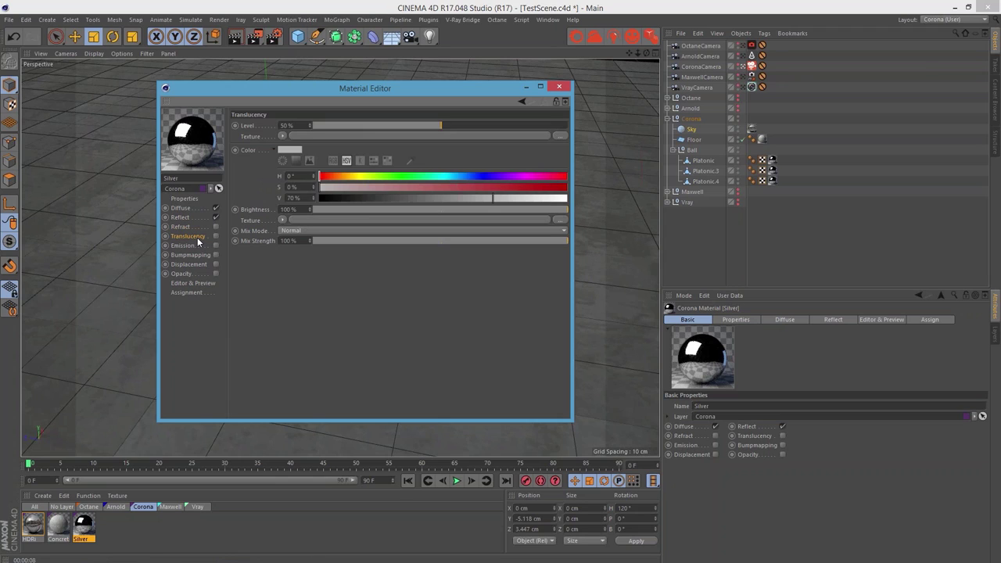
click(185, 246)
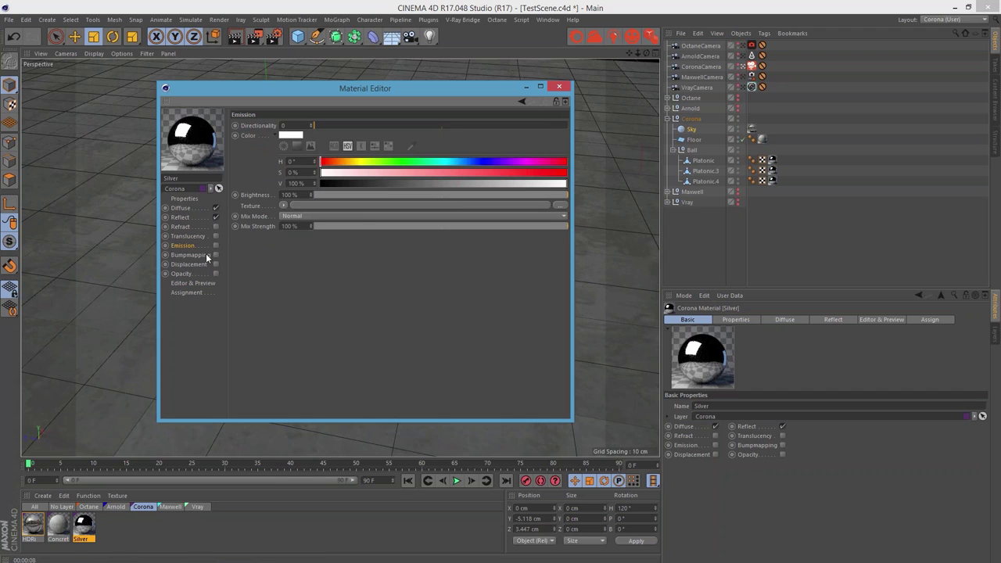
click(184, 265)
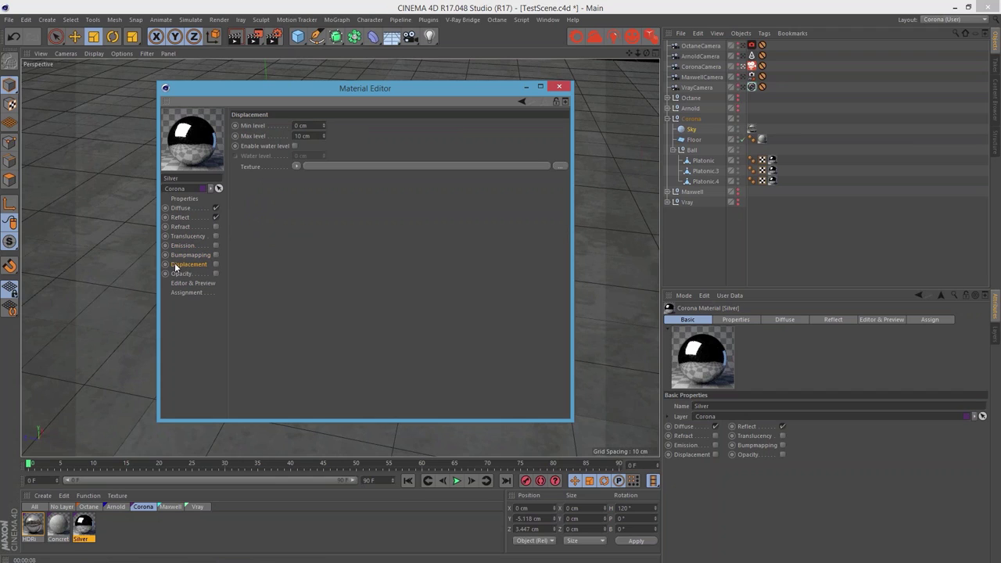
- Recheck Silver's Translucency, Opacity, Refract and Reflect channels, then close the Material Editor
click(199, 241)
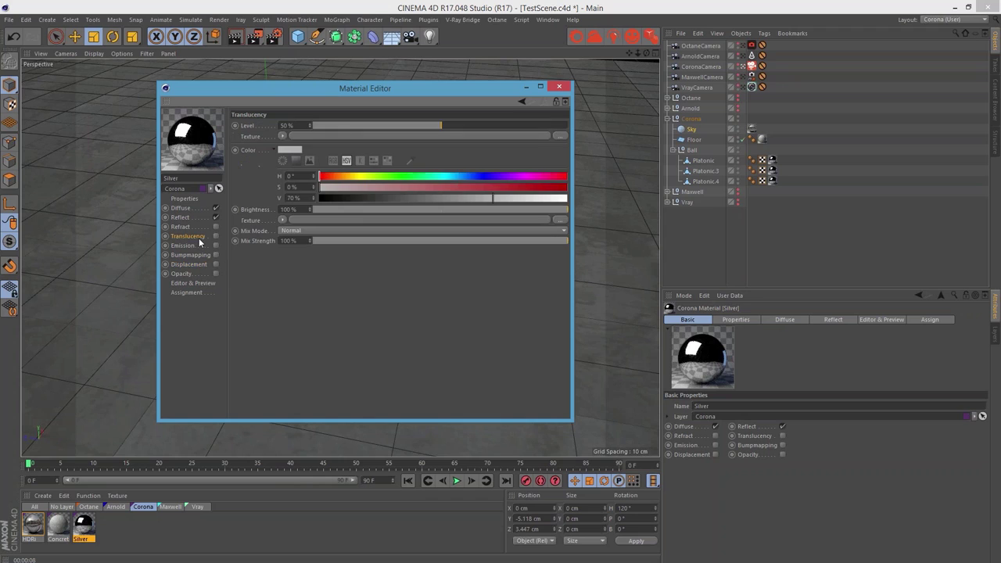
click(182, 274)
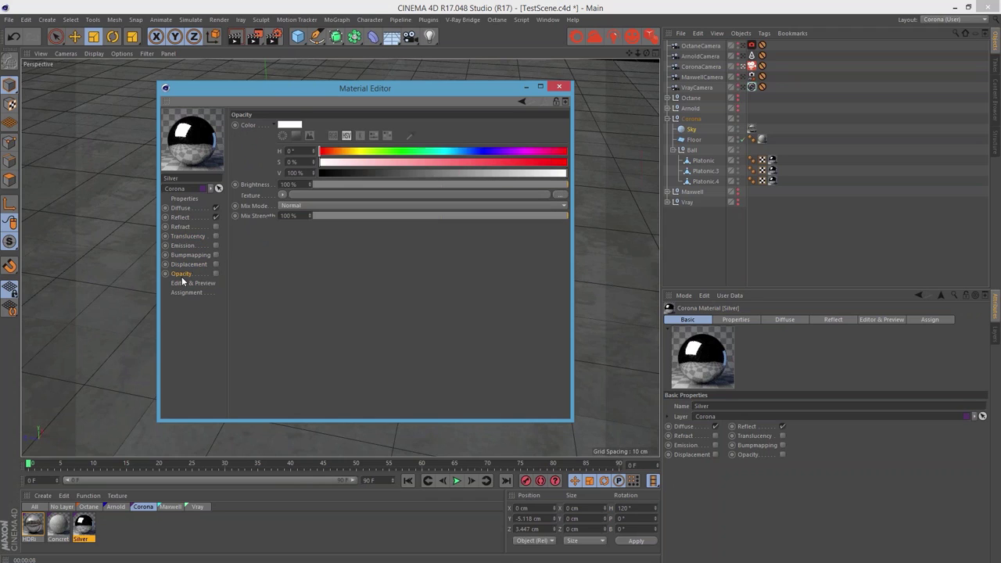
click(191, 236)
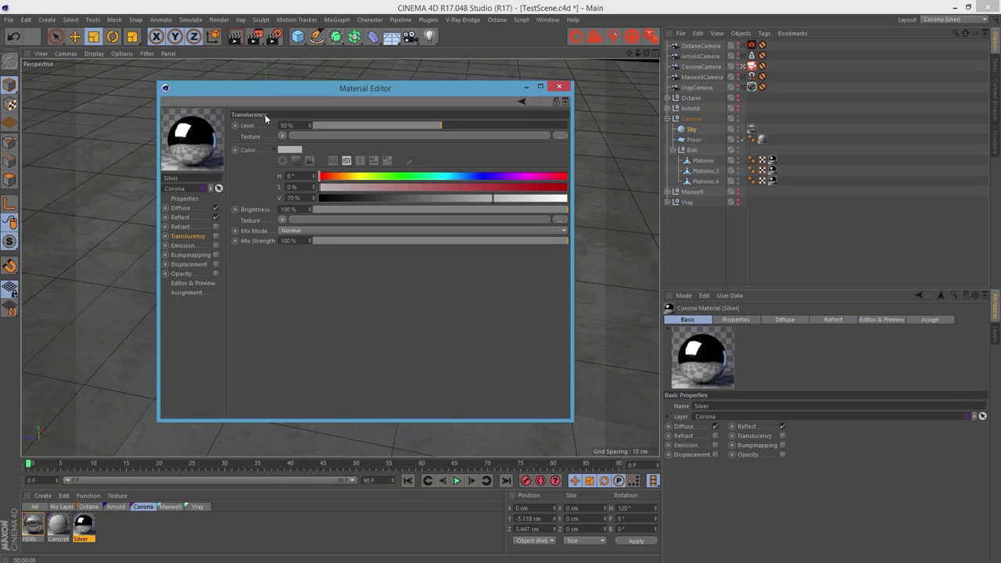
click(185, 227)
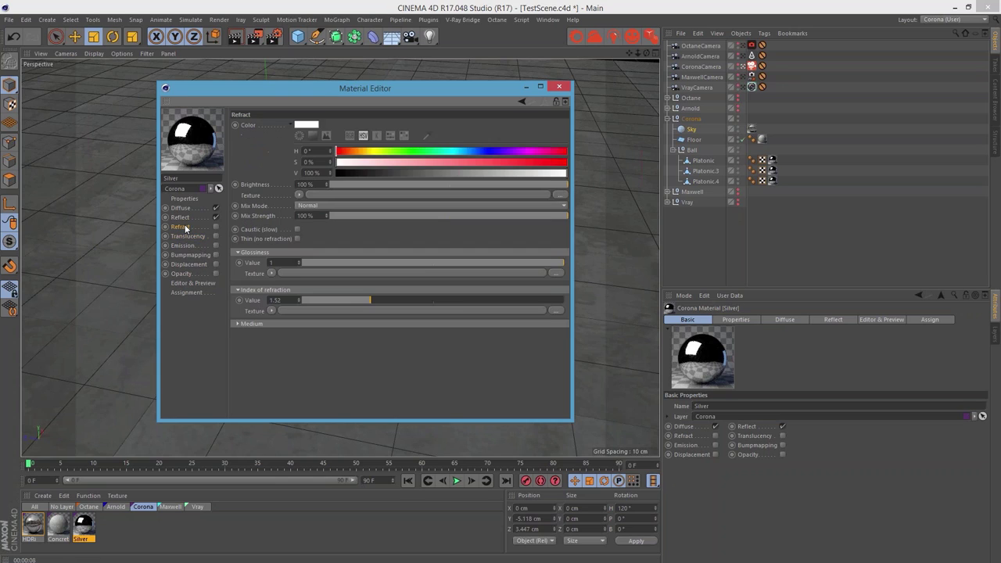
click(190, 217)
click(189, 227)
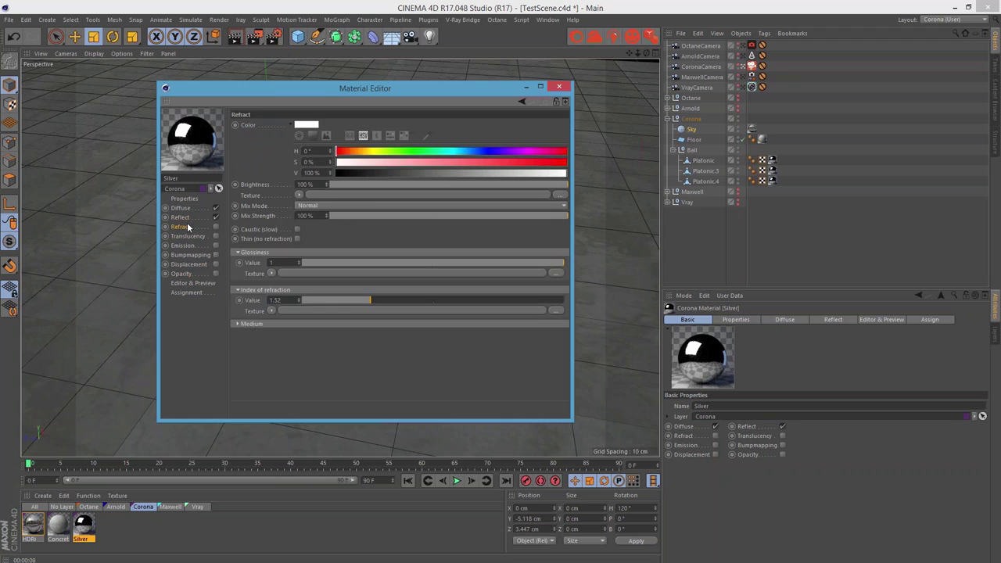
click(187, 273)
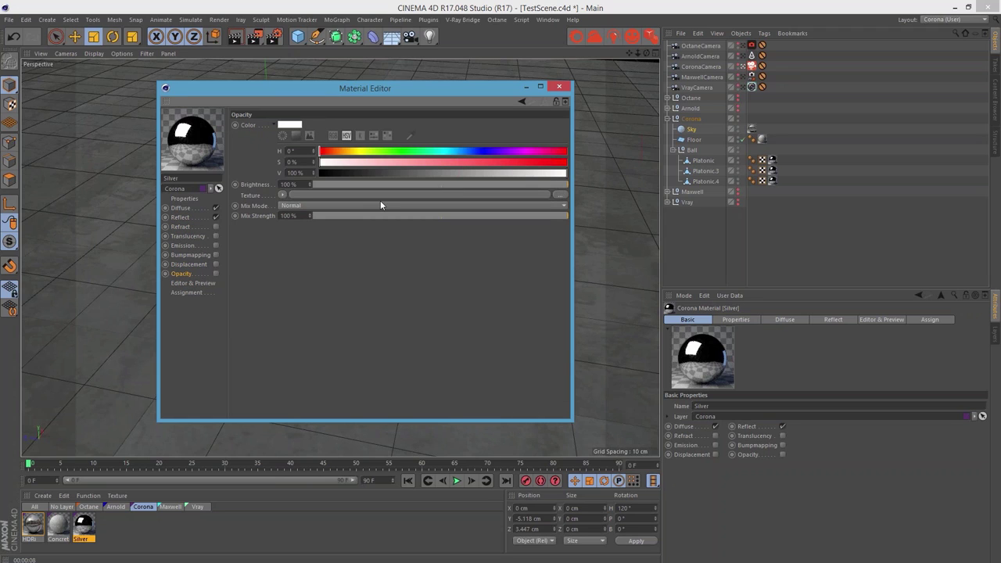
click(192, 236)
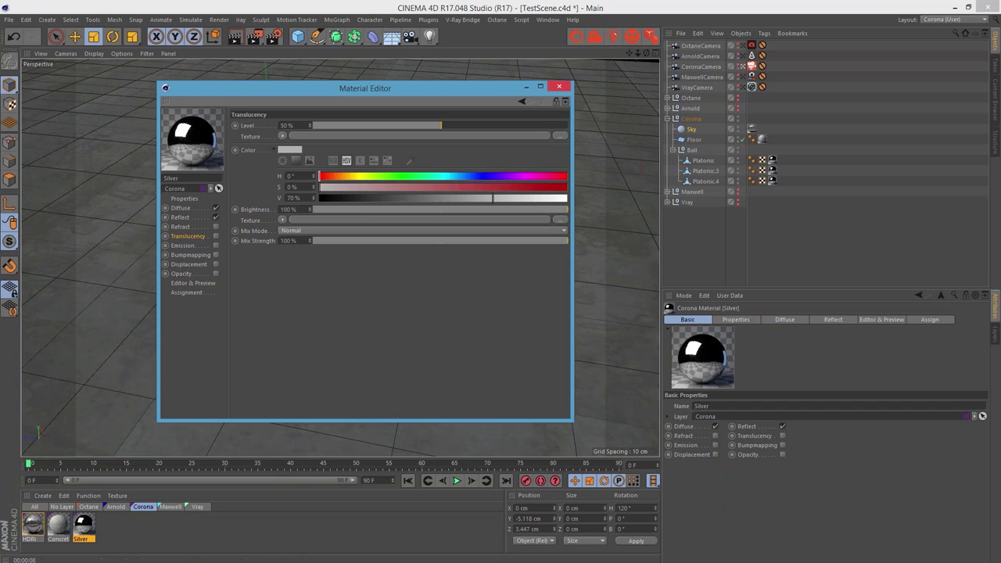
click(559, 87)
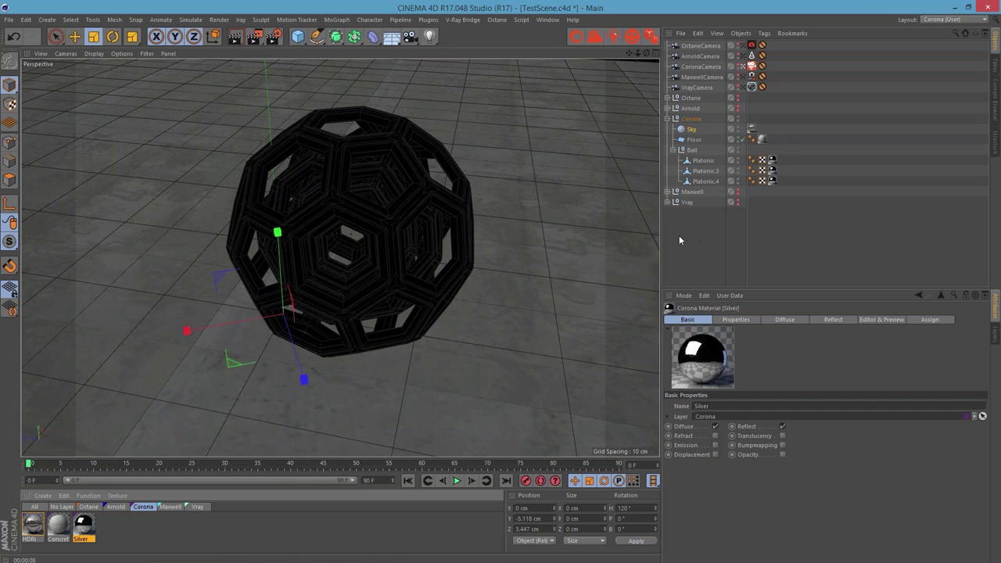
- Open the Corona render settings over the viewport and expand the Include / Exclude options
click(270, 40)
drag(191, 10, 317, 121)
drag(432, 122, 398, 102)
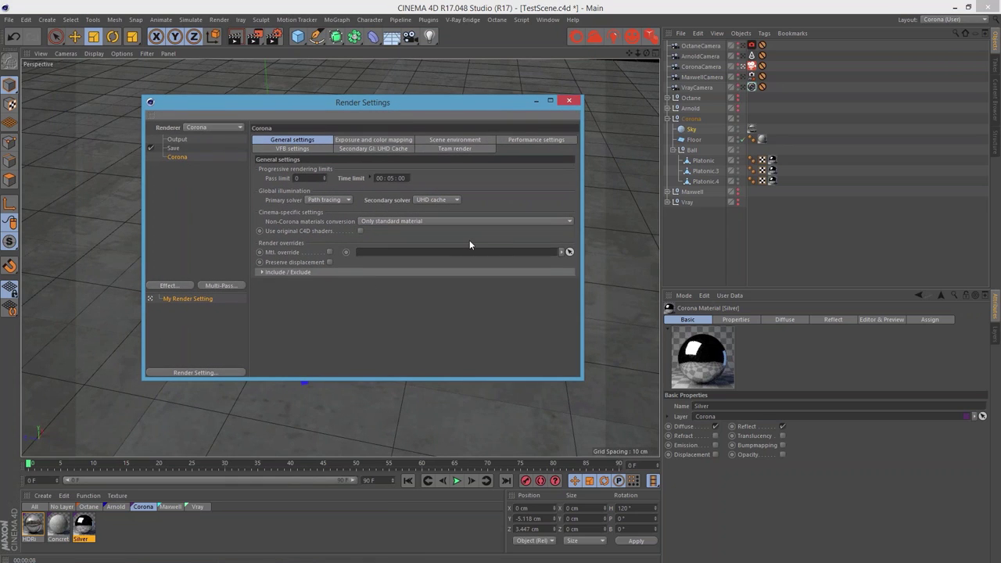
click(286, 273)
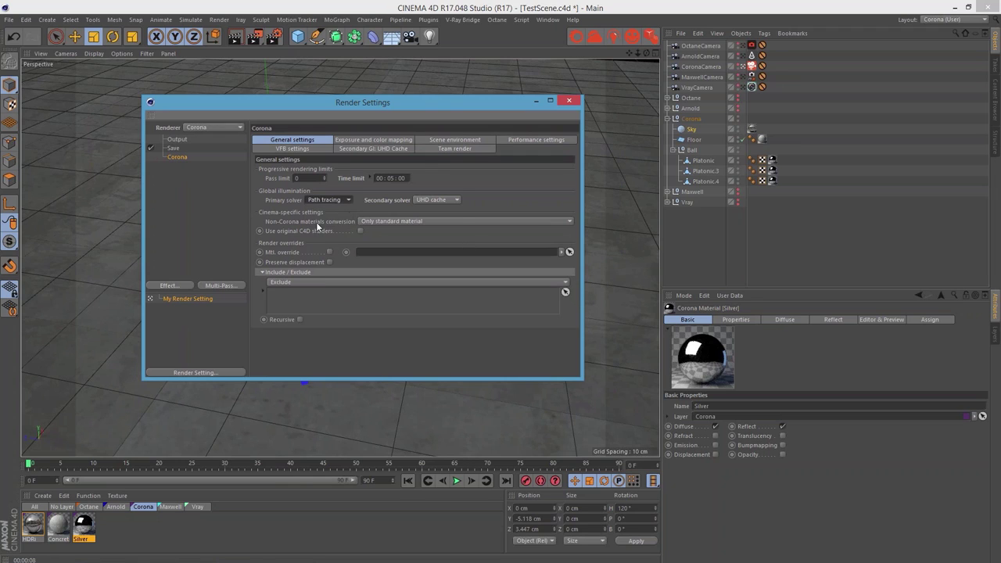
- Inspect the Secondary solver choices, leaving it at UHD cache
click(451, 198)
click(448, 205)
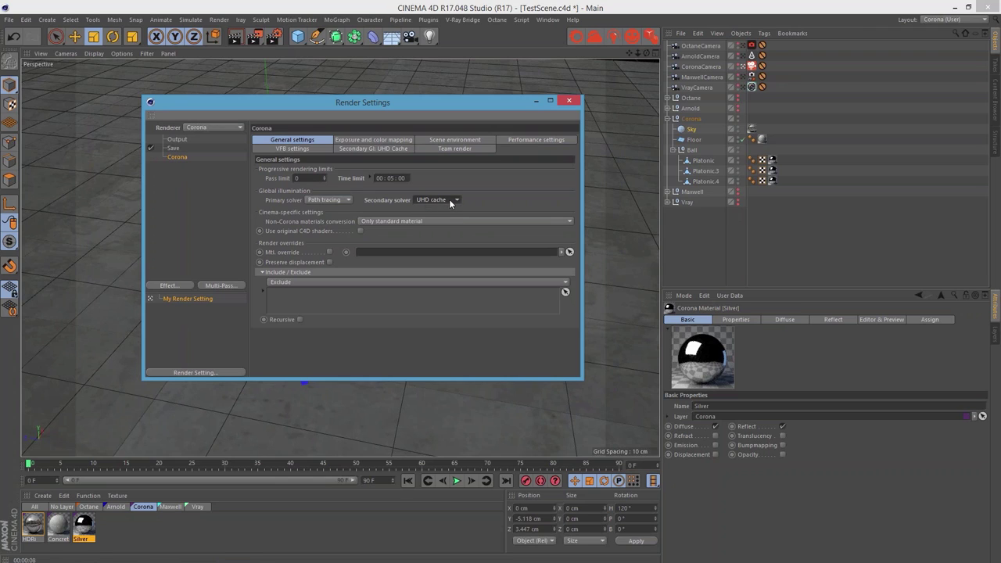
click(435, 201)
click(451, 200)
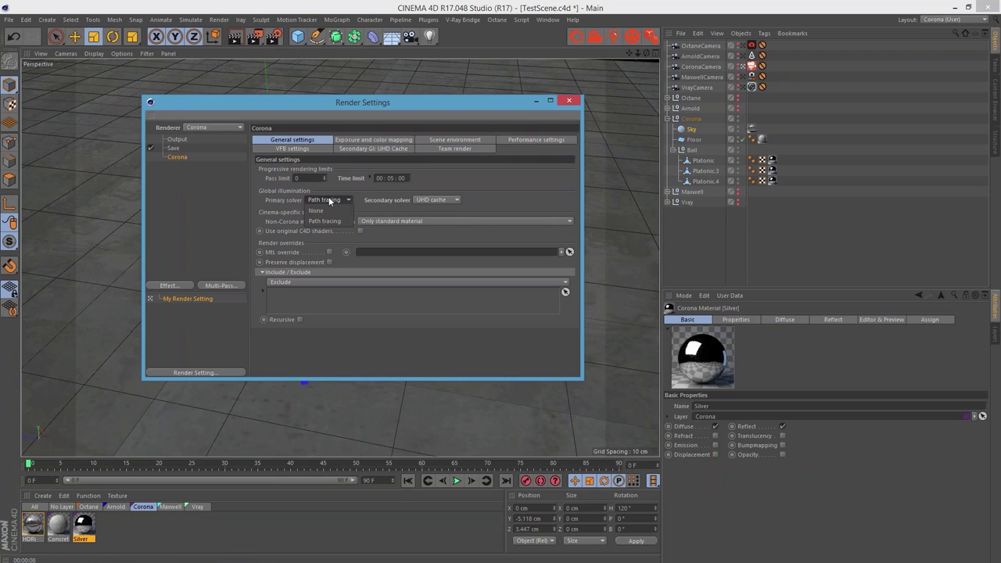
click(455, 199)
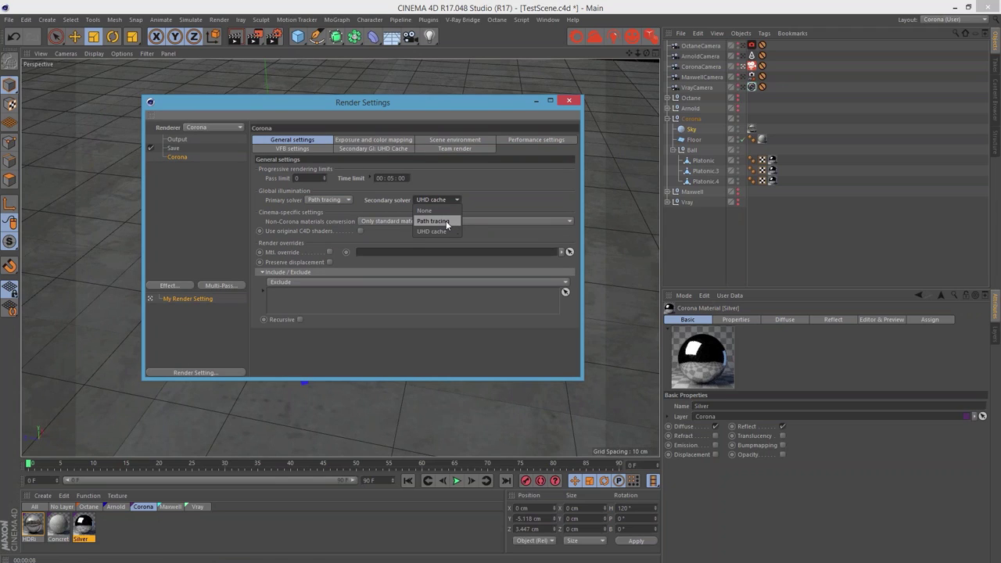
click(442, 230)
click(451, 199)
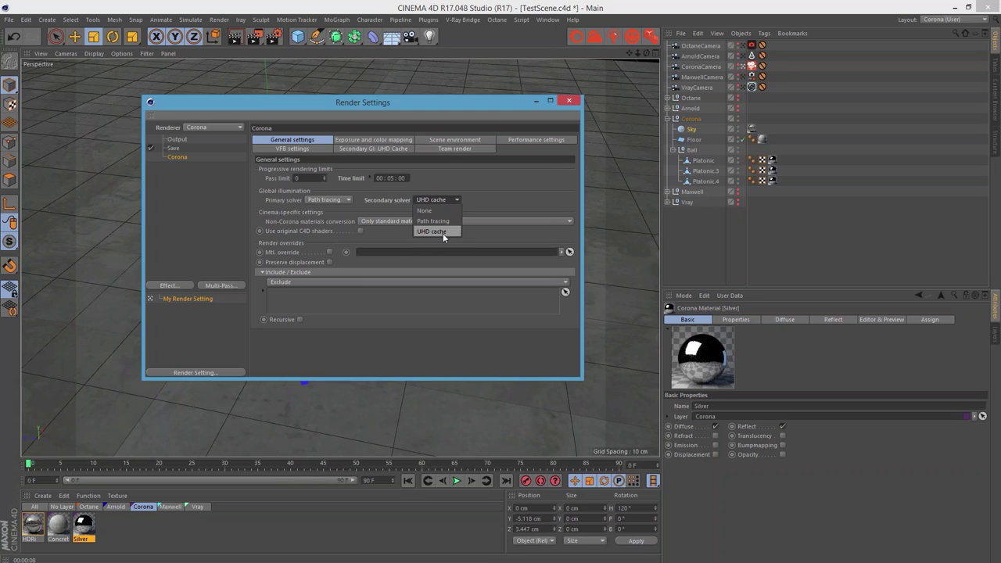
click(488, 207)
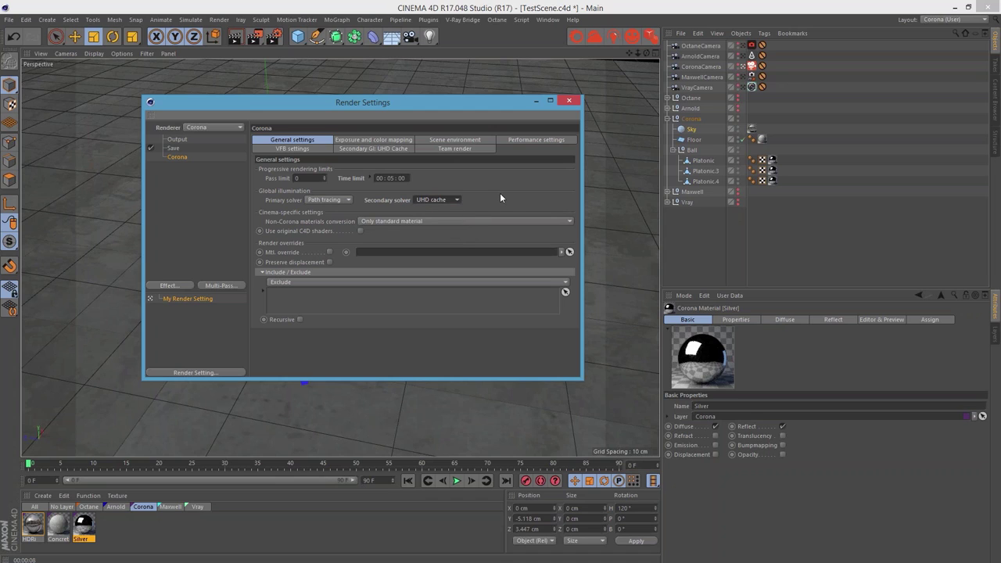
- Browse the exposure, scene, performance, VFB, UHD Cache and Team render pages, then close and collapse the Corona group
click(397, 141)
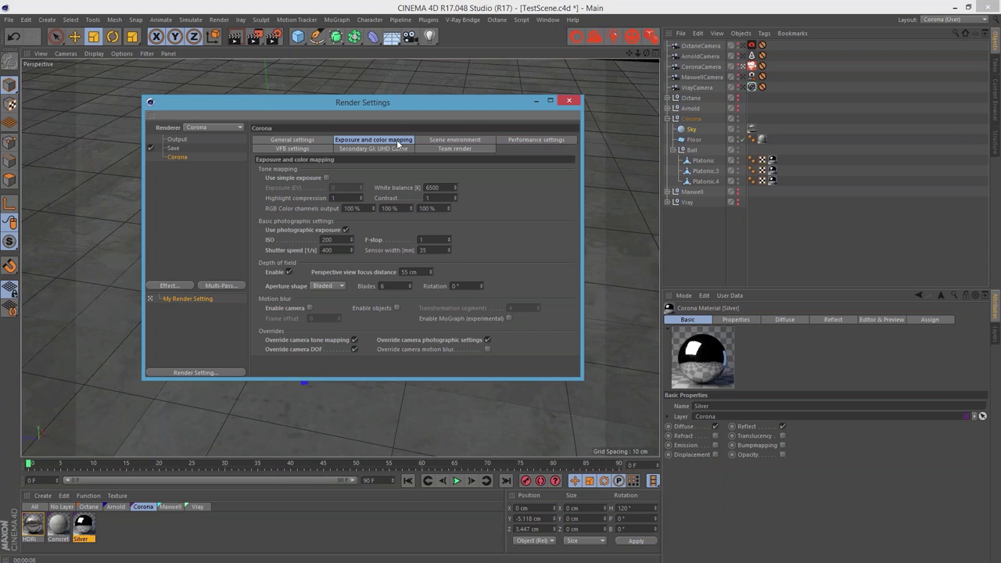
drag(401, 104, 398, 70)
click(450, 108)
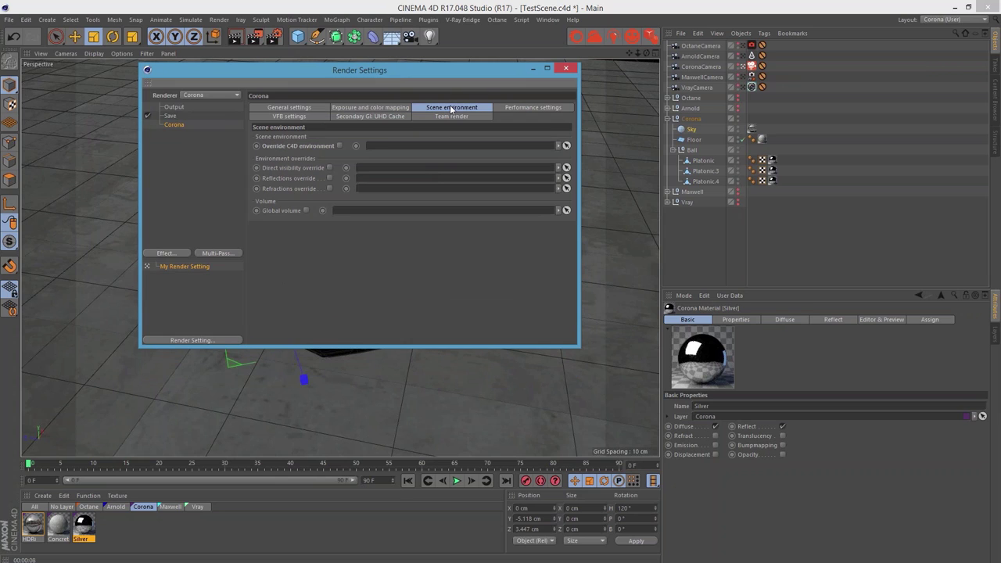
click(514, 108)
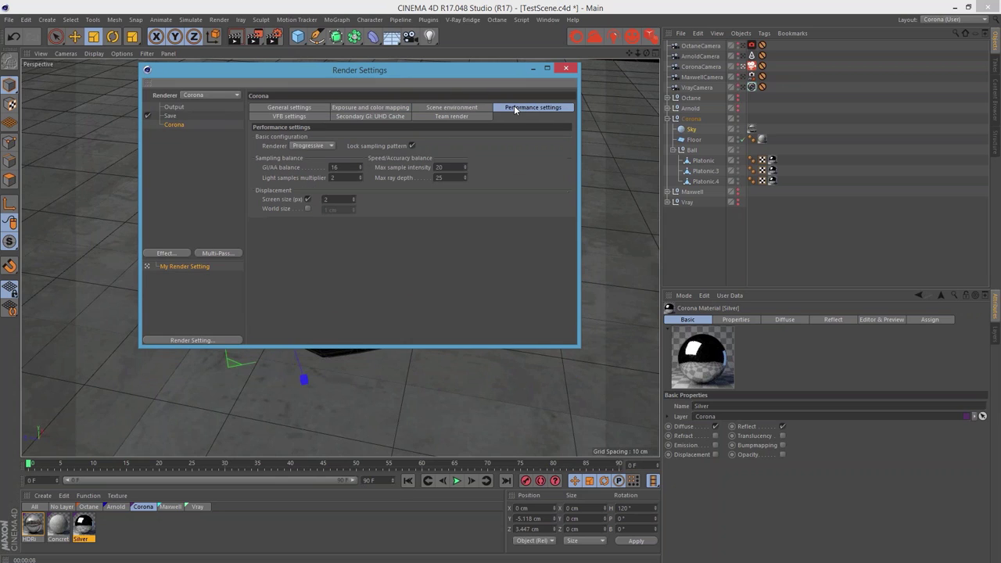
click(298, 115)
click(365, 116)
click(433, 117)
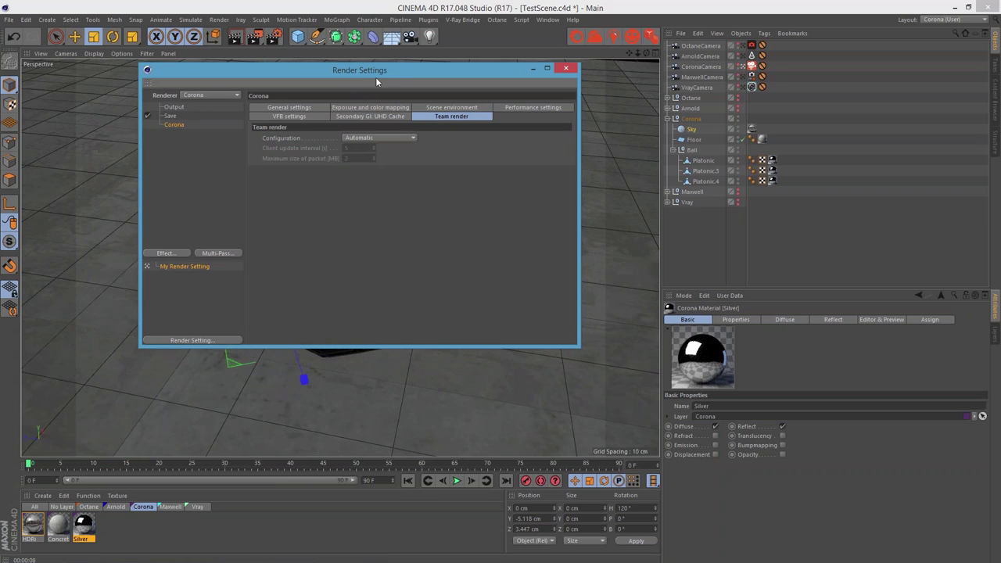
drag(415, 73, 406, 110)
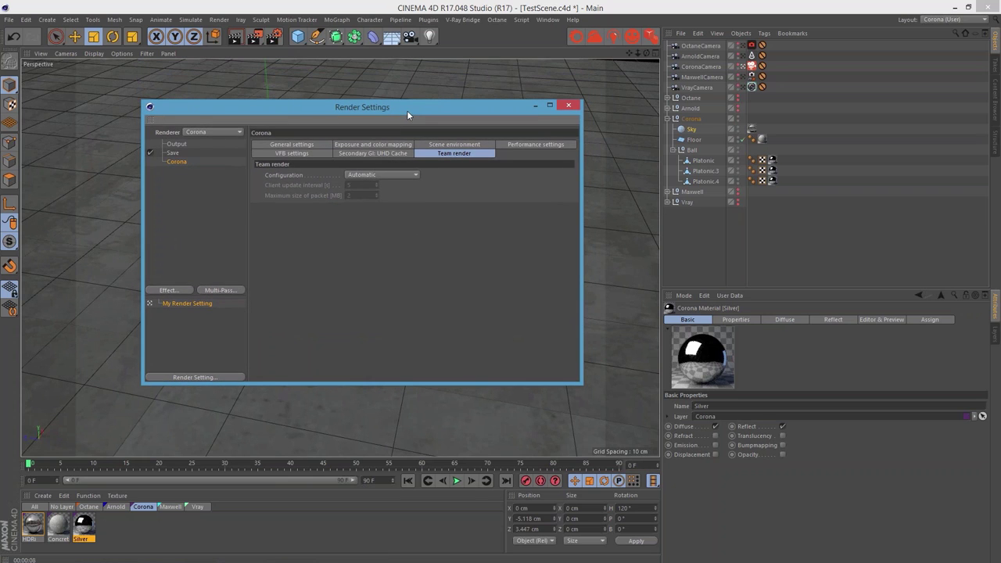
click(567, 106)
click(667, 118)
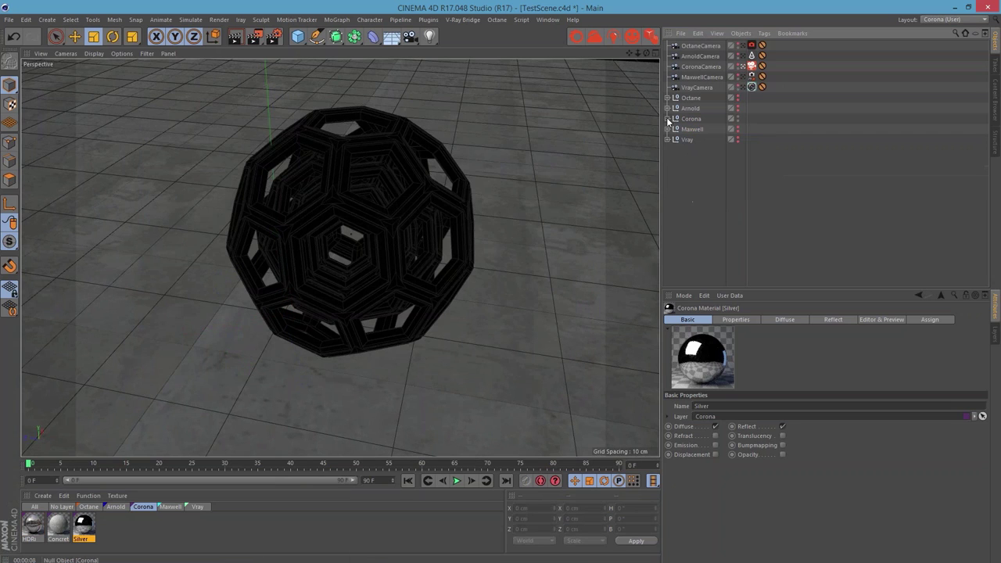
- Hide the Corona group, show the Maxwell group, and select its Maxwell Scene object
click(737, 118)
click(737, 117)
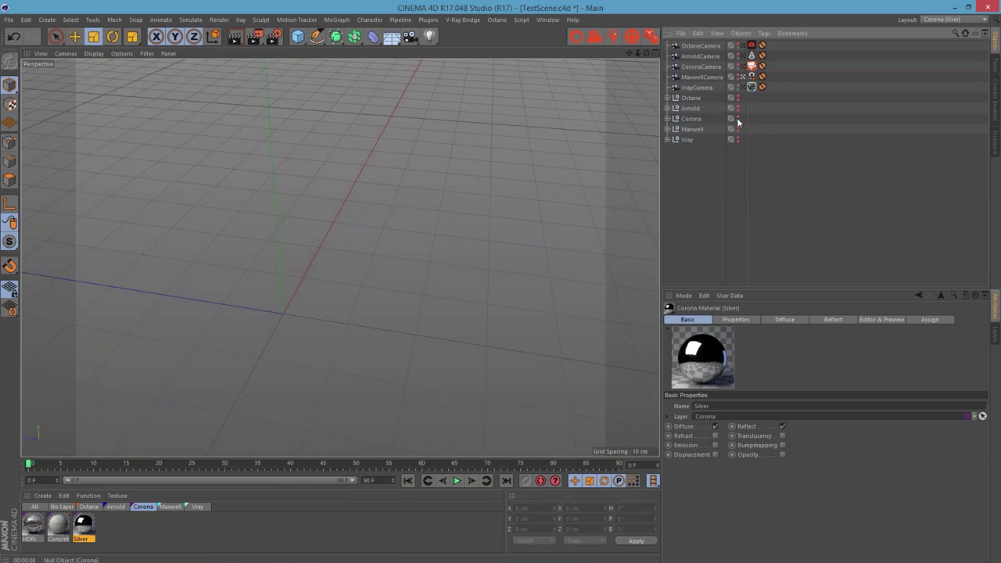
click(737, 127)
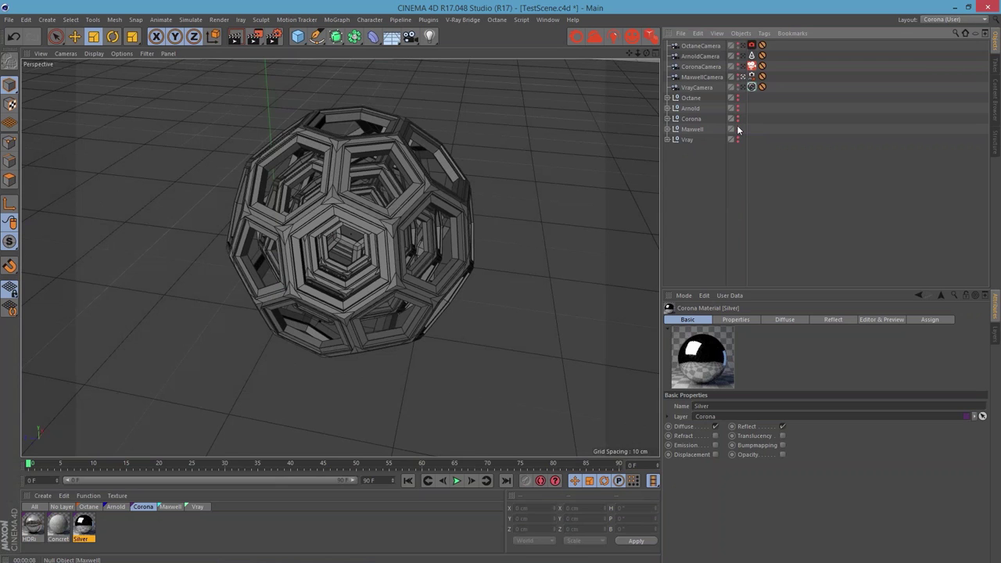
click(960, 19)
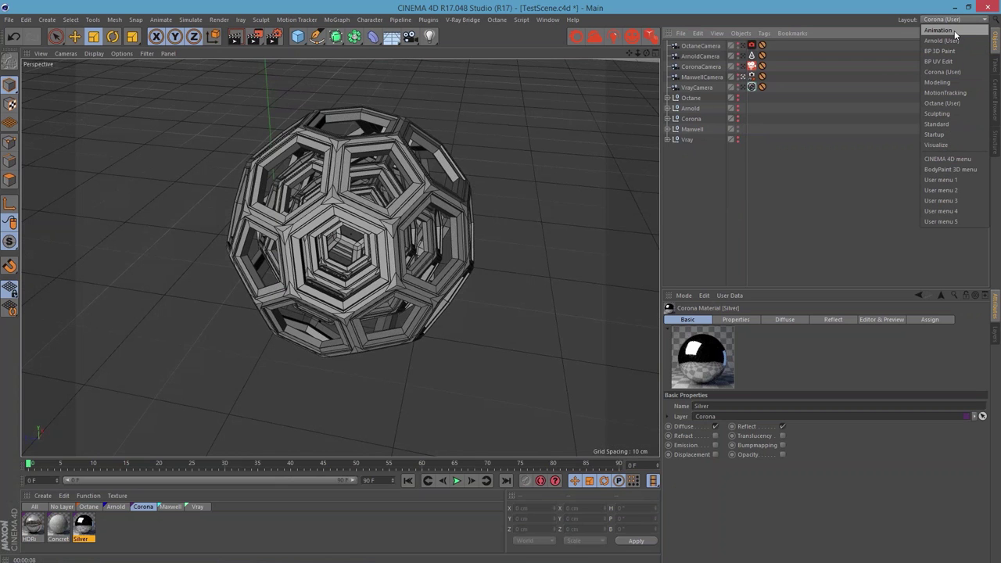
click(790, 205)
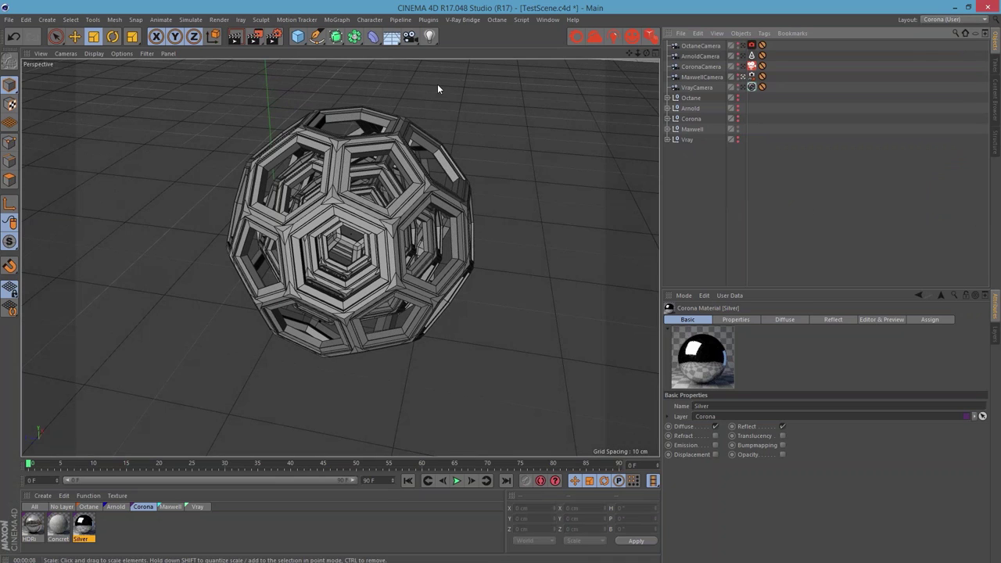
click(667, 129)
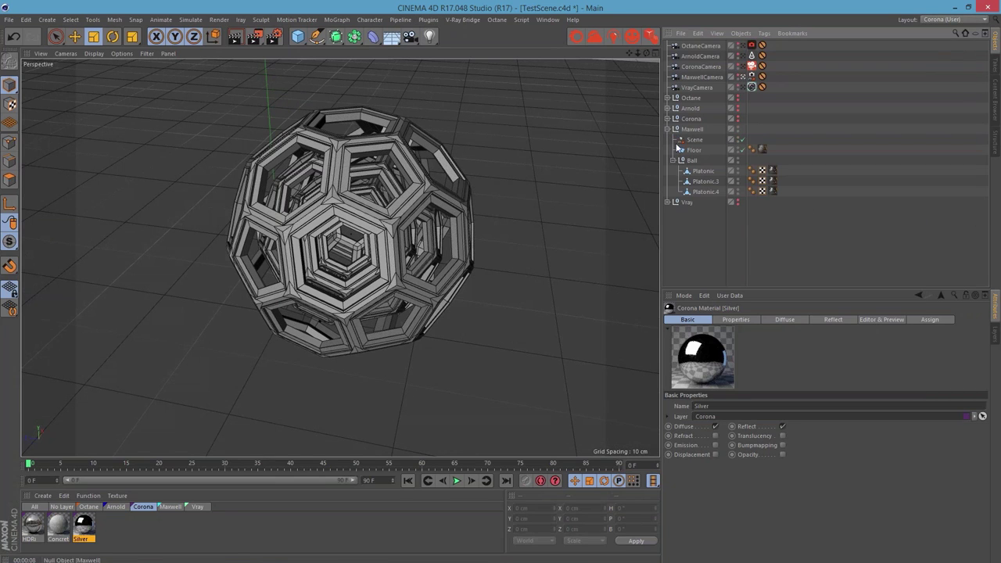
click(697, 141)
- Export the scene to a Maxwell Fire preview, enlarge it, and start the interactive render
click(428, 19)
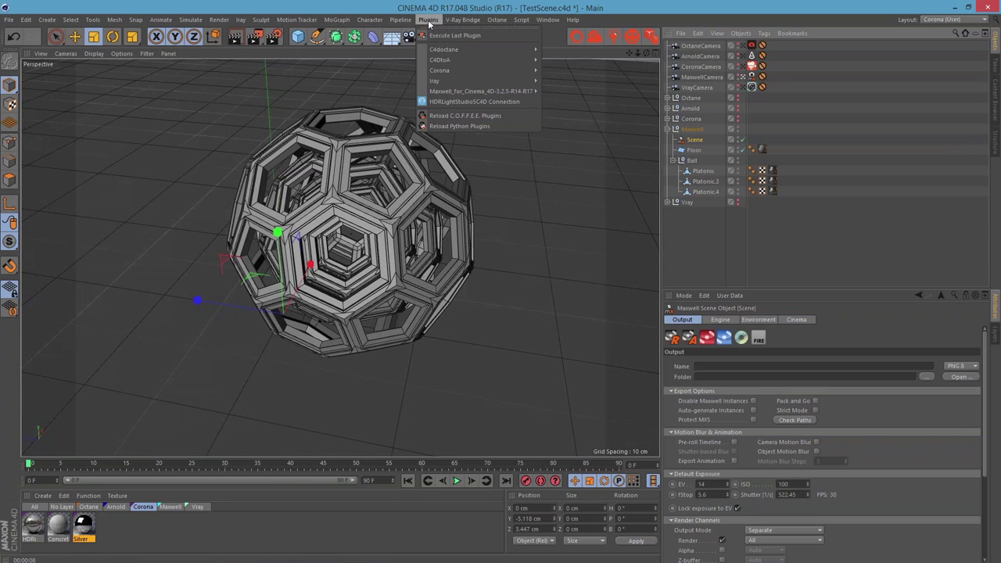
mouse_move(475, 90)
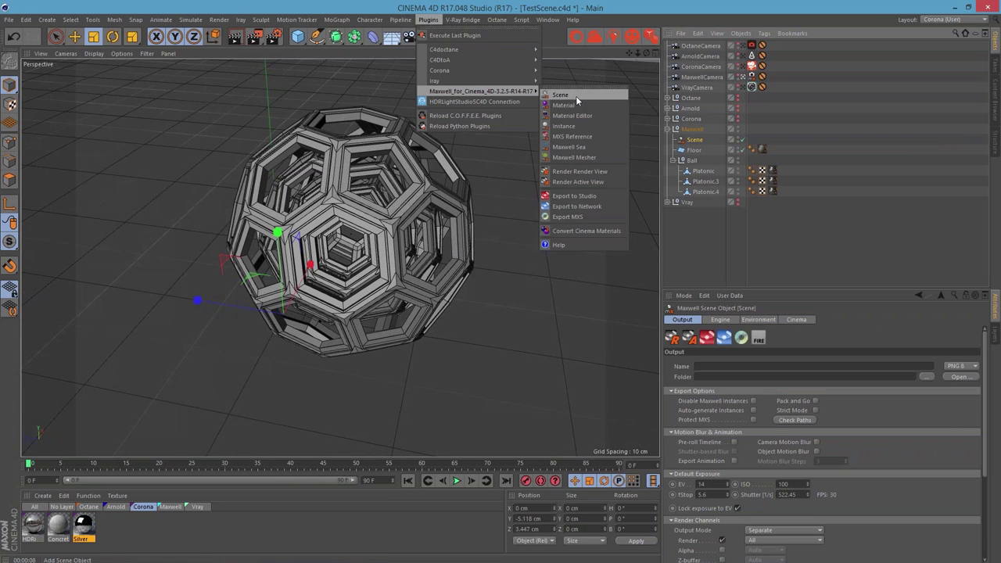
click(599, 72)
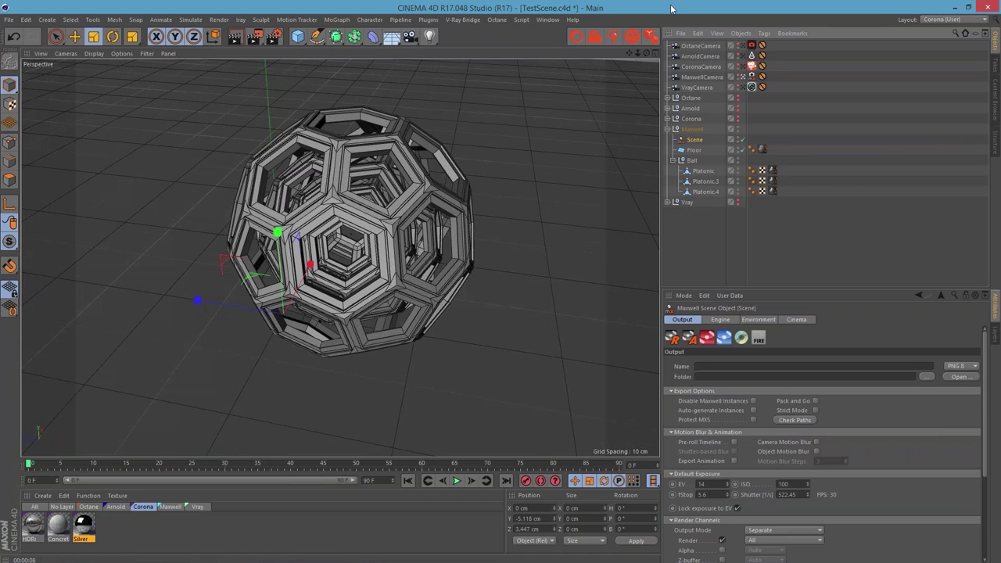
click(765, 335)
drag(726, 269, 344, 66)
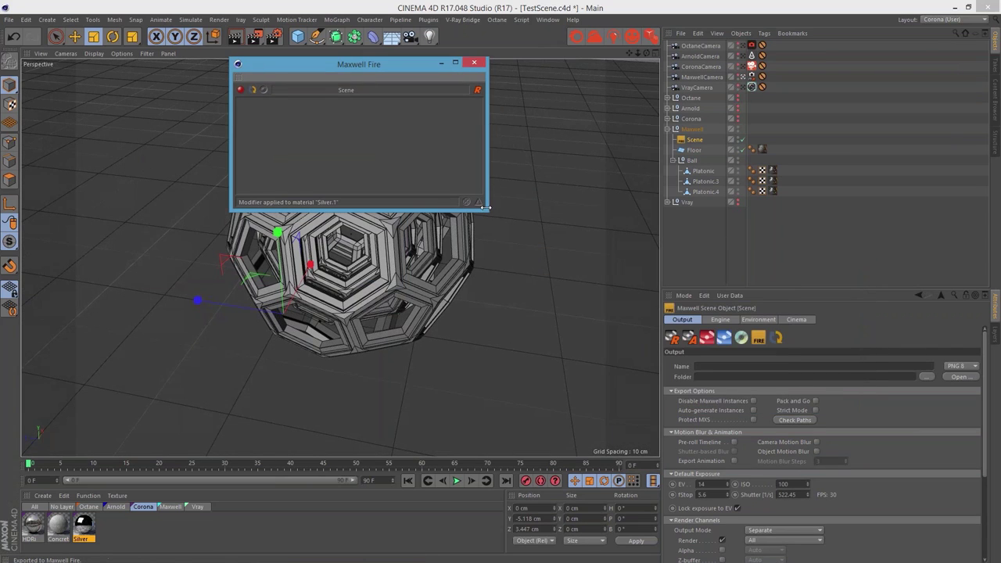
drag(486, 207, 563, 398)
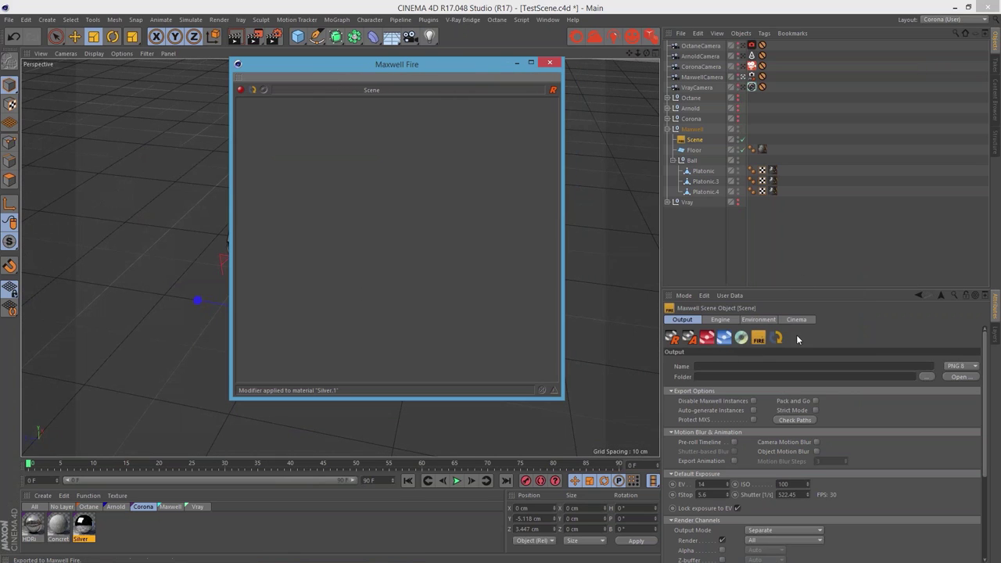
click(243, 92)
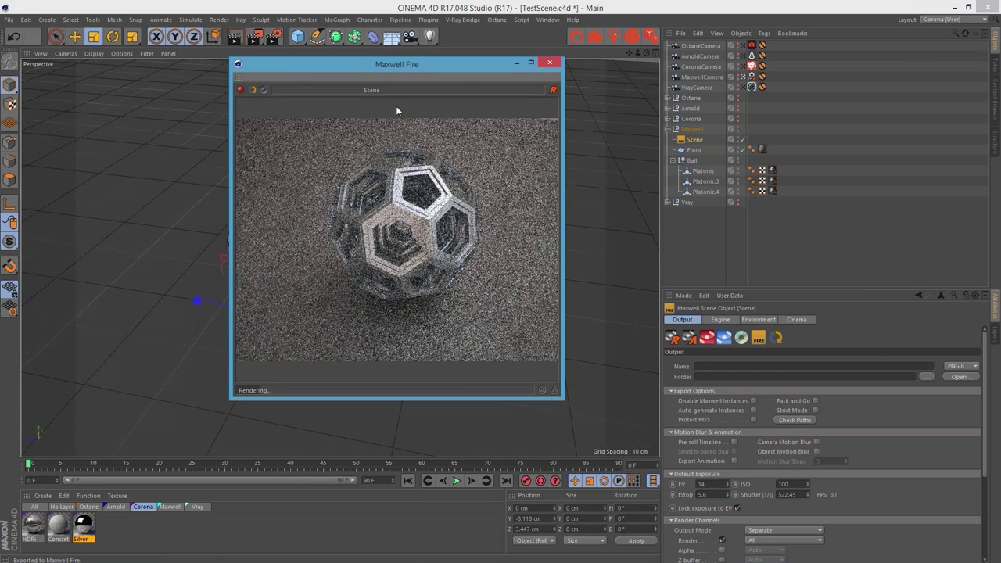
drag(394, 64, 292, 18)
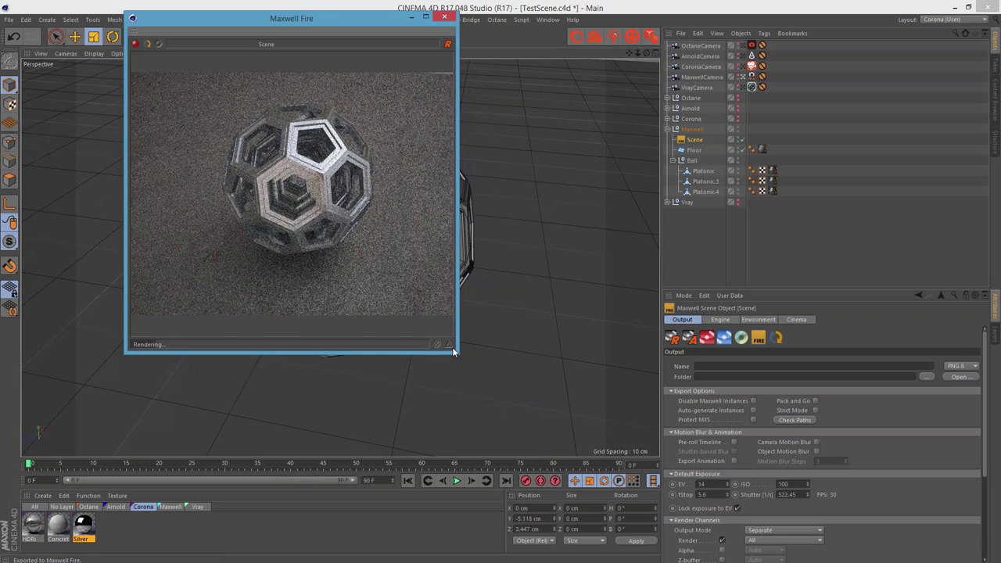
drag(453, 348, 583, 456)
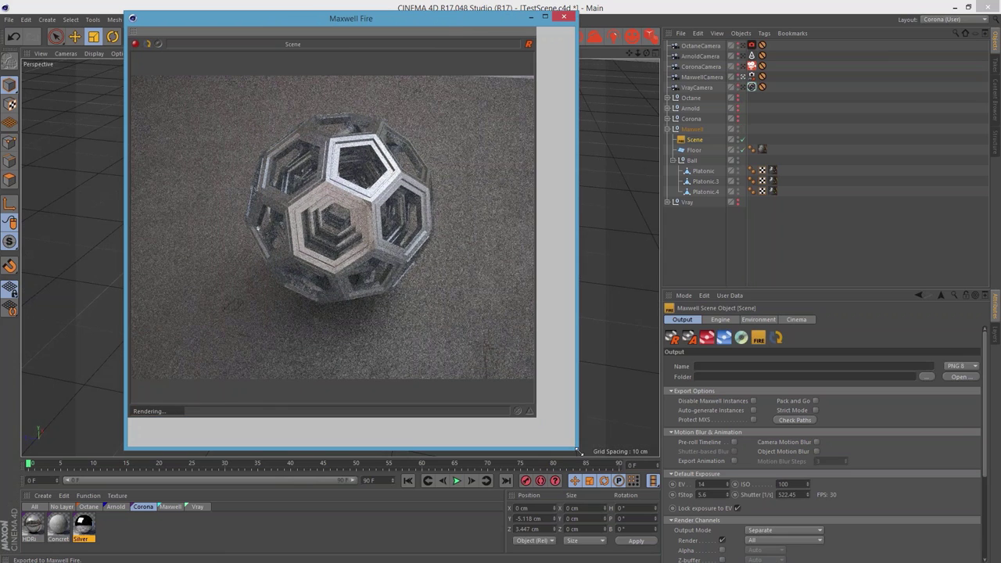
- Check the Maxwell engine settings, close the Fire preview, and select the Silver material
click(712, 319)
click(712, 319)
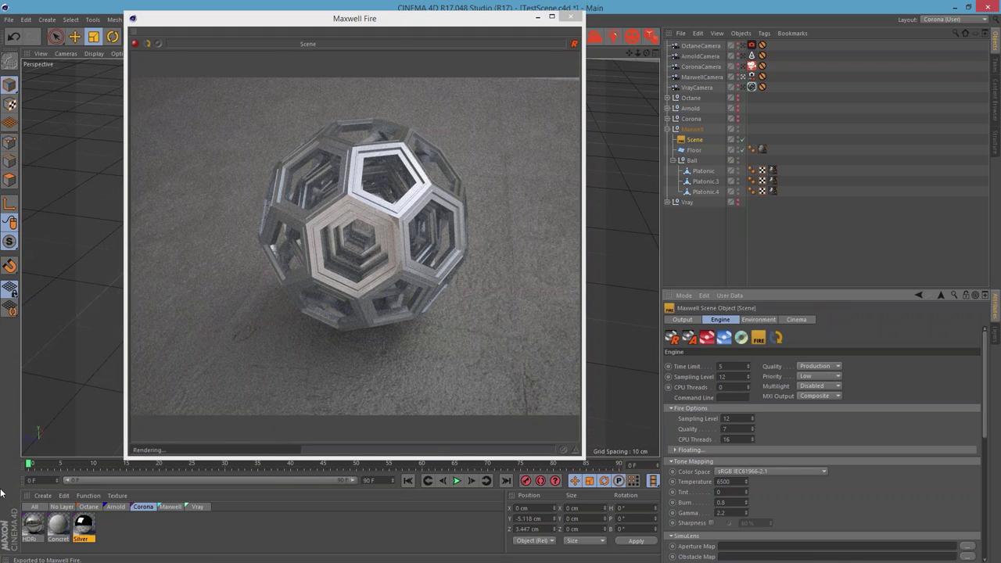
click(574, 19)
click(31, 528)
- Open Silver in the Maxwell Material Editor and browse the Standard Metal and MXM options
double_click(31, 528)
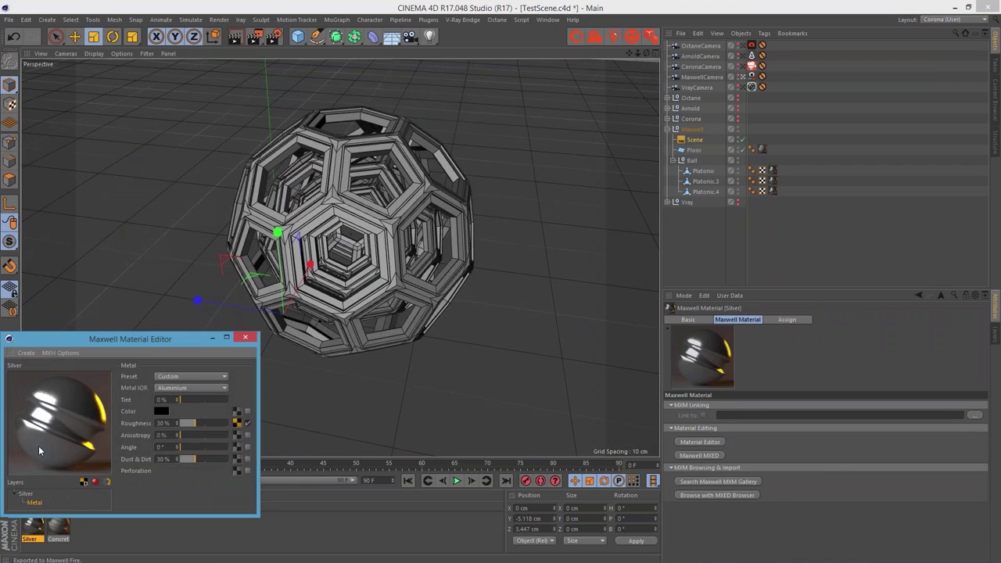
drag(170, 336, 344, 151)
click(206, 165)
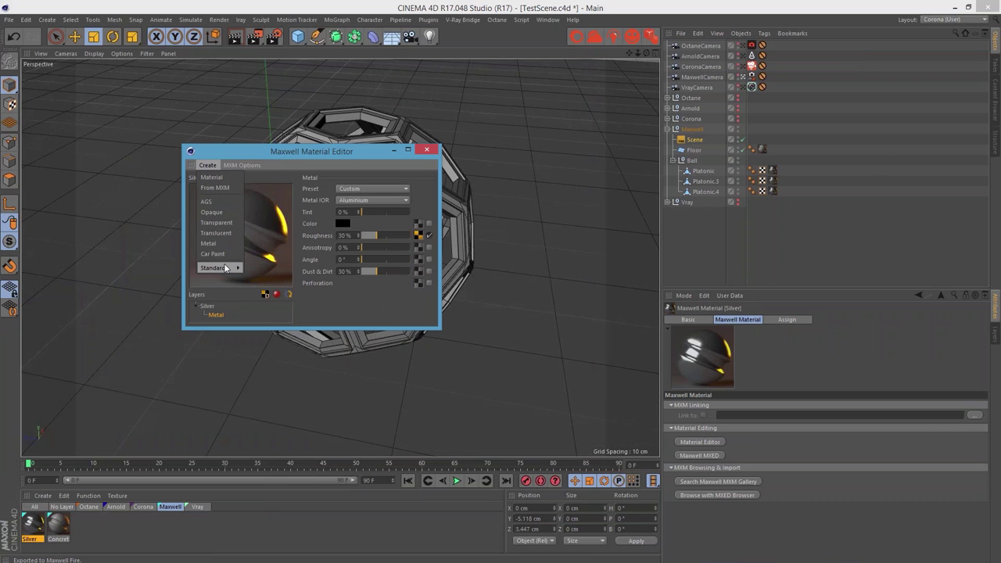
mouse_move(230, 267)
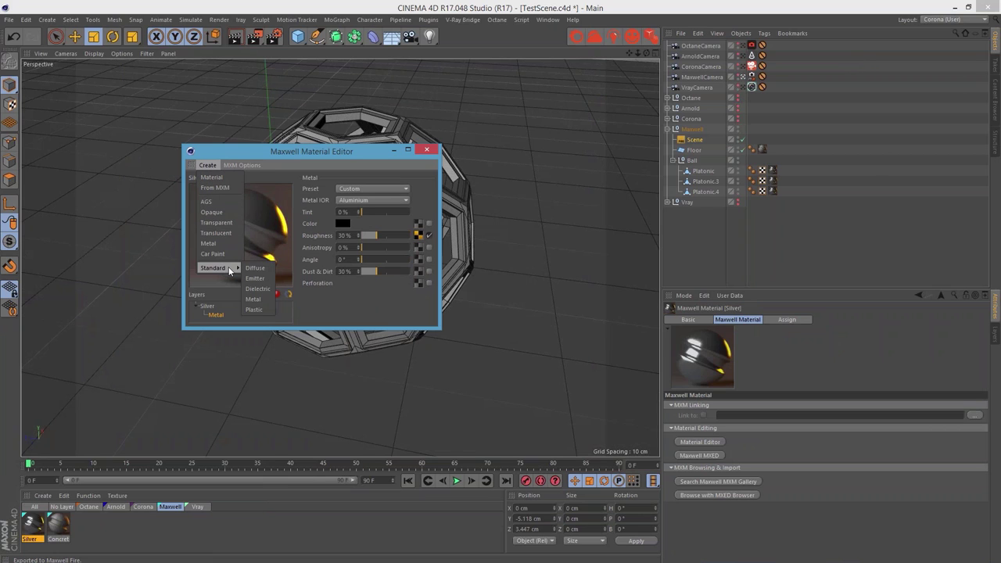
click(262, 304)
click(242, 165)
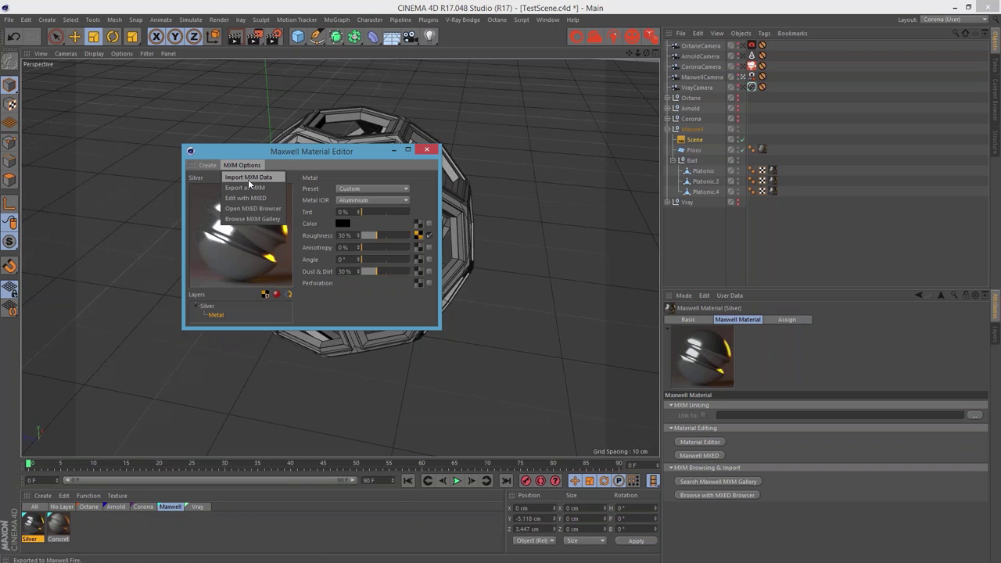
click(291, 149)
- Reposition and enlarge the Maxwell Material Editor, then close it
drag(296, 151, 397, 138)
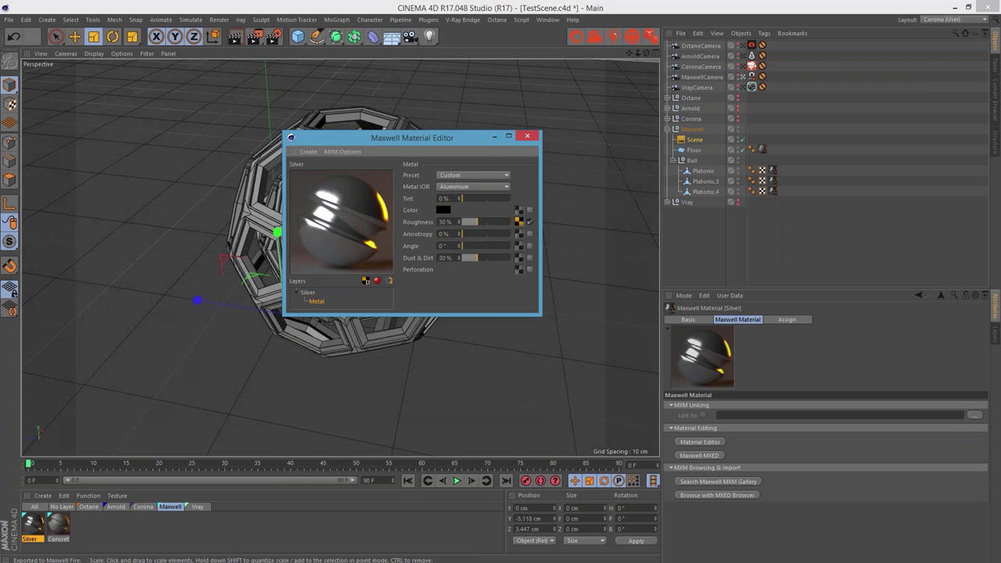
click(588, 370)
drag(538, 315, 587, 466)
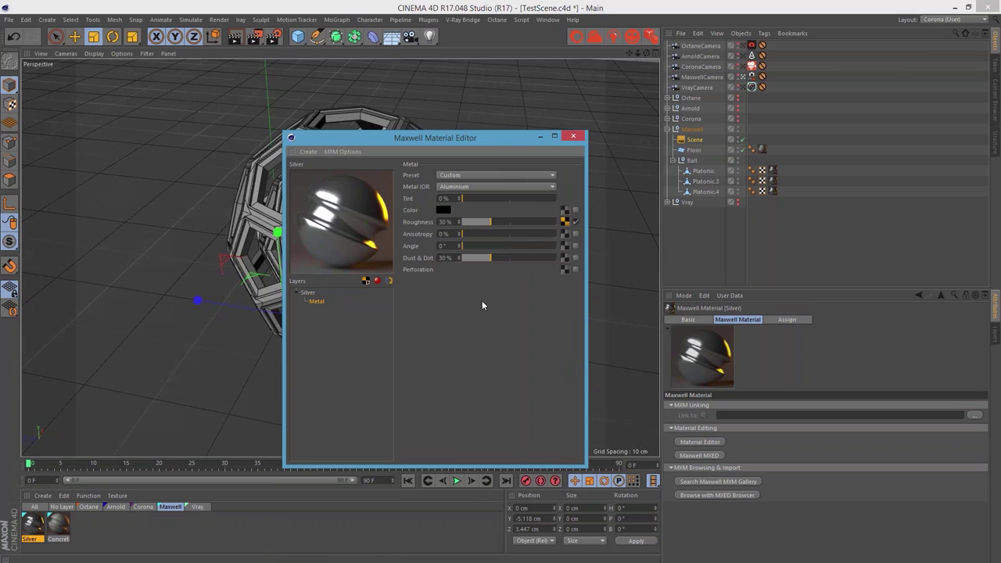
drag(422, 137, 380, 105)
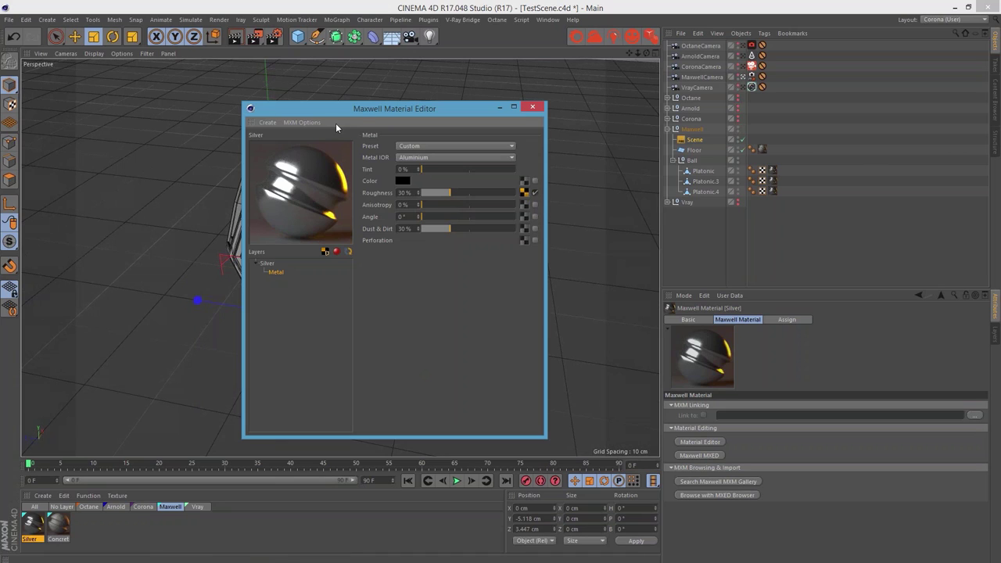
drag(385, 110, 350, 87)
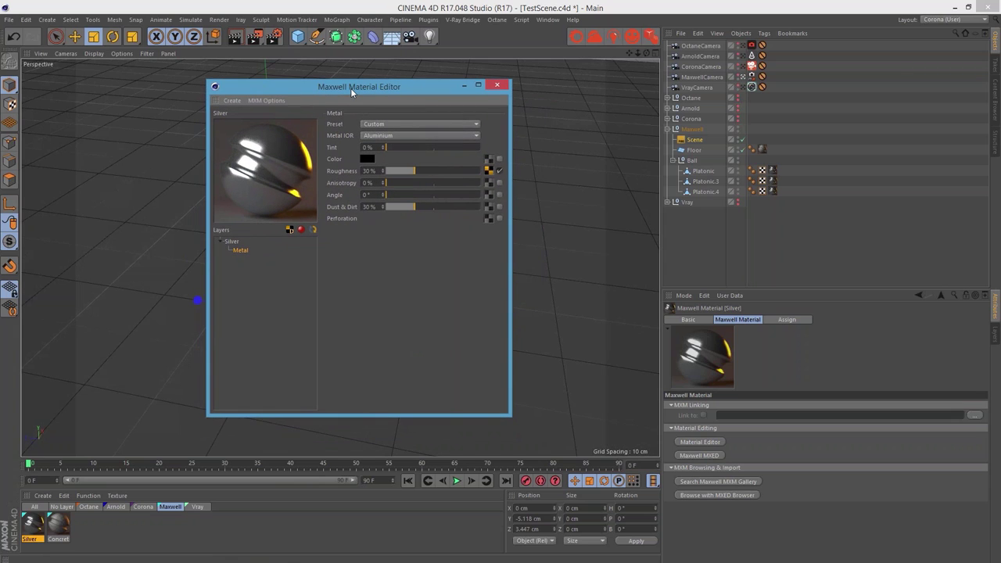
click(497, 85)
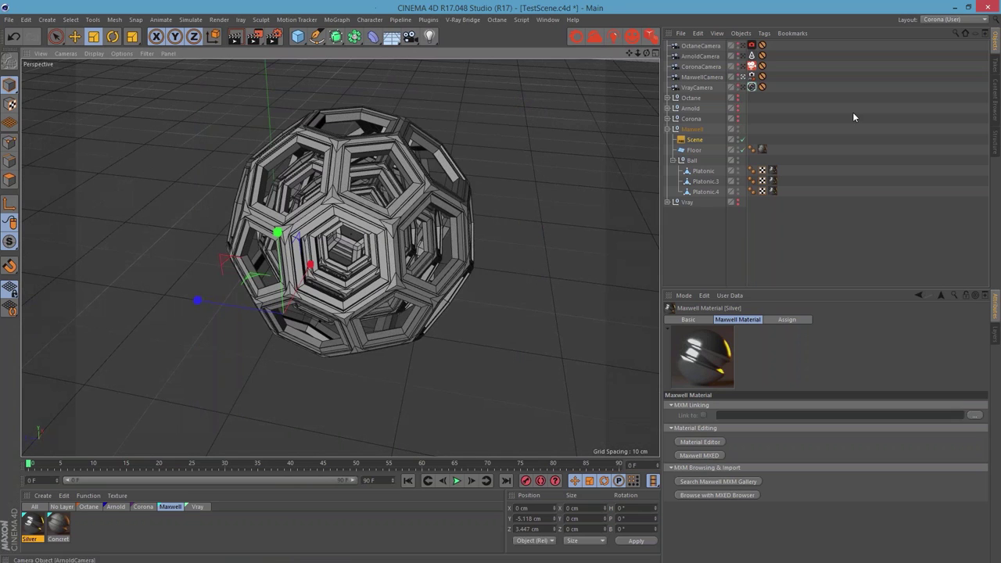
- Export the Maxwell Scene to Maxwell Render from its Engine tab and confirm
click(694, 139)
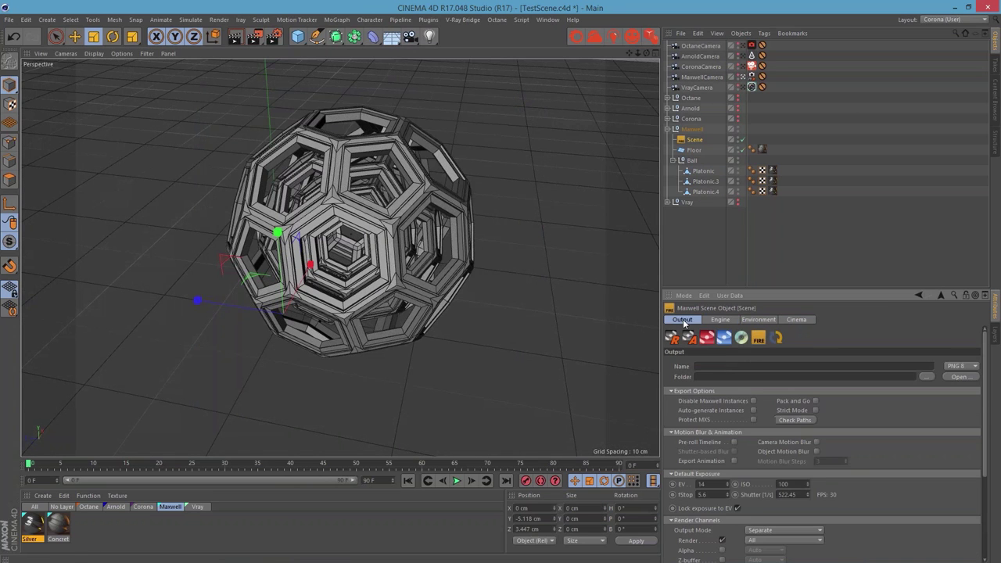
click(726, 322)
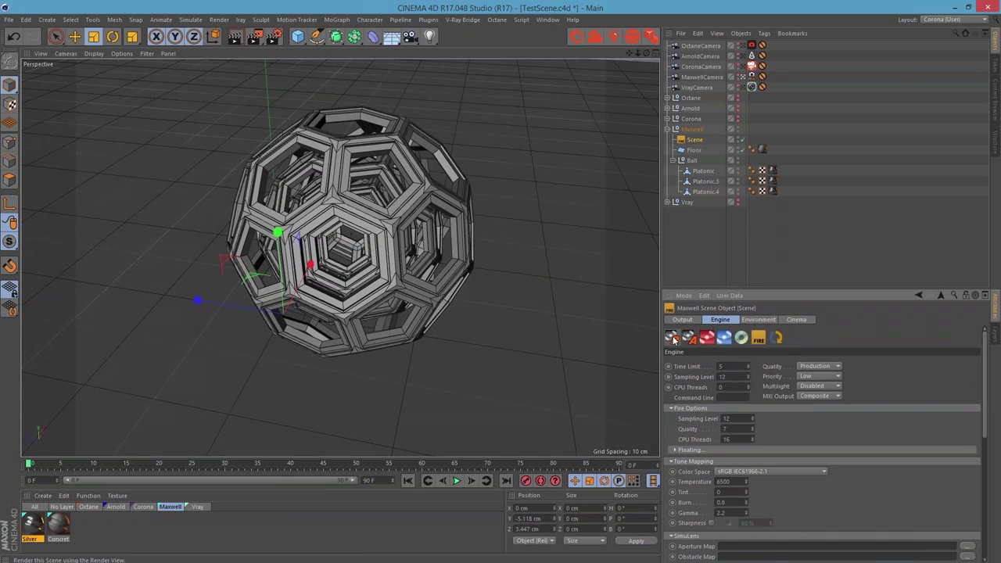
click(673, 339)
click(705, 349)
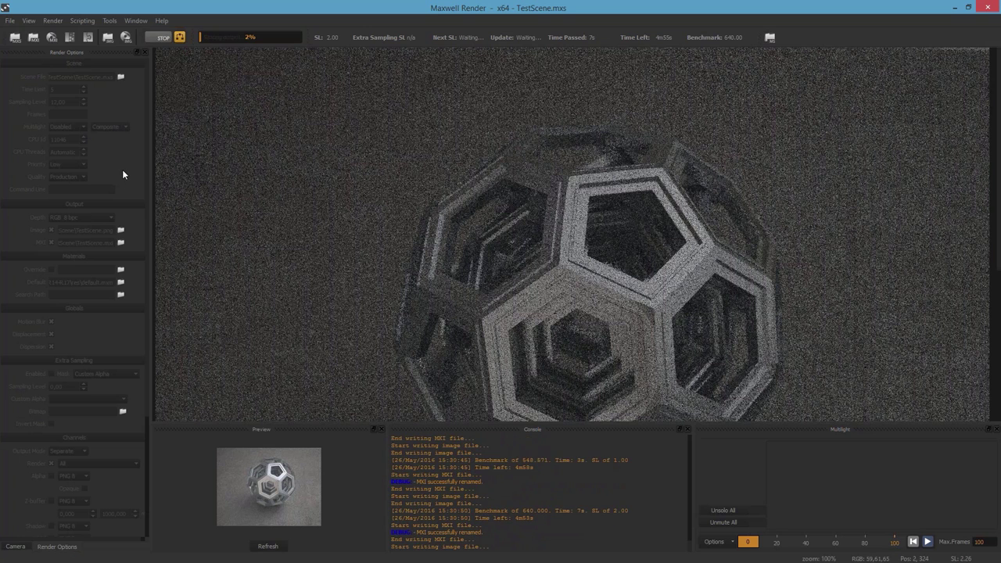
- Commit a time limit of 5, let the render finish, and close Maxwell Render
click(68, 91)
key(Return)
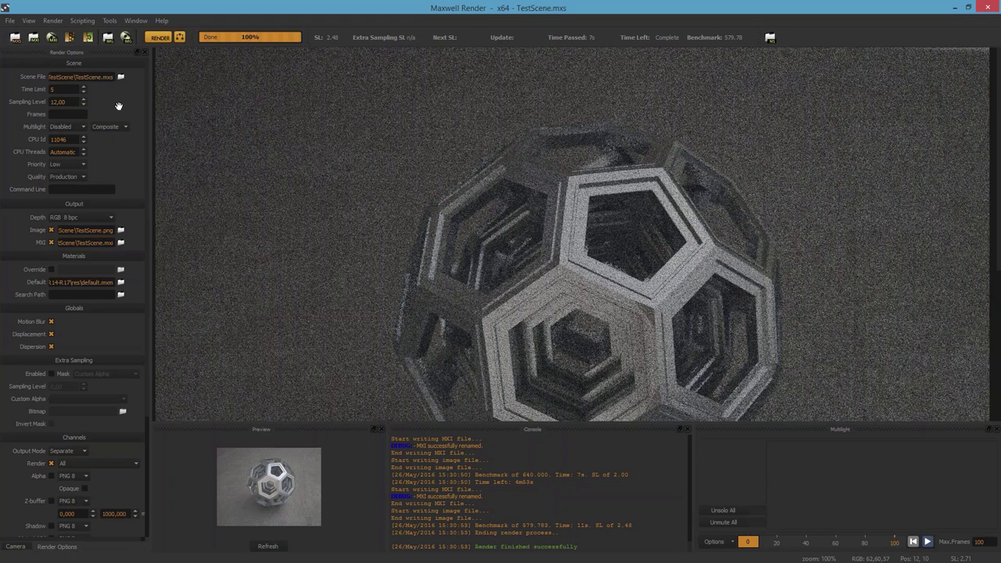
scroll(139, 232, down, 3)
scroll(142, 140, down, 2)
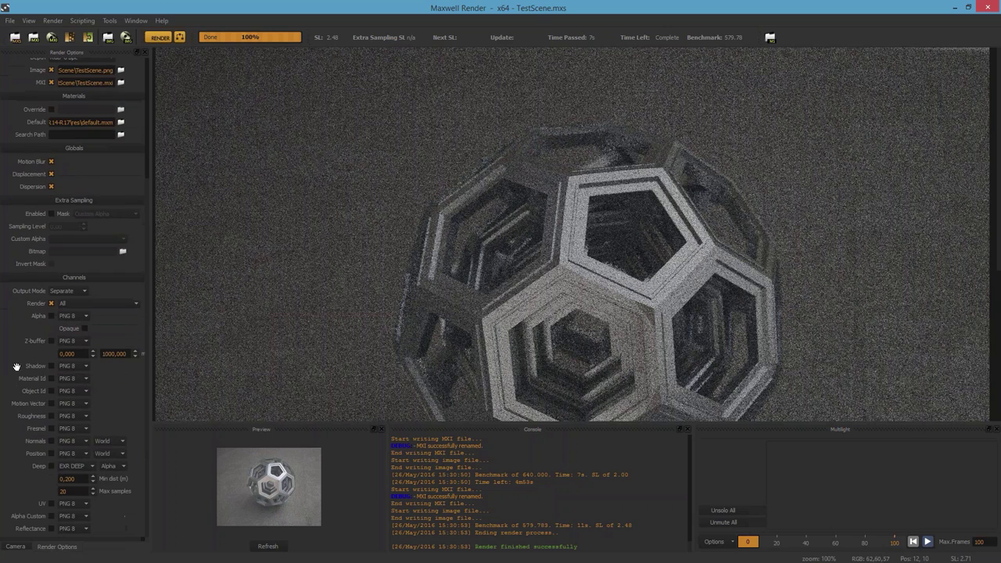
scroll(131, 165, up, 5)
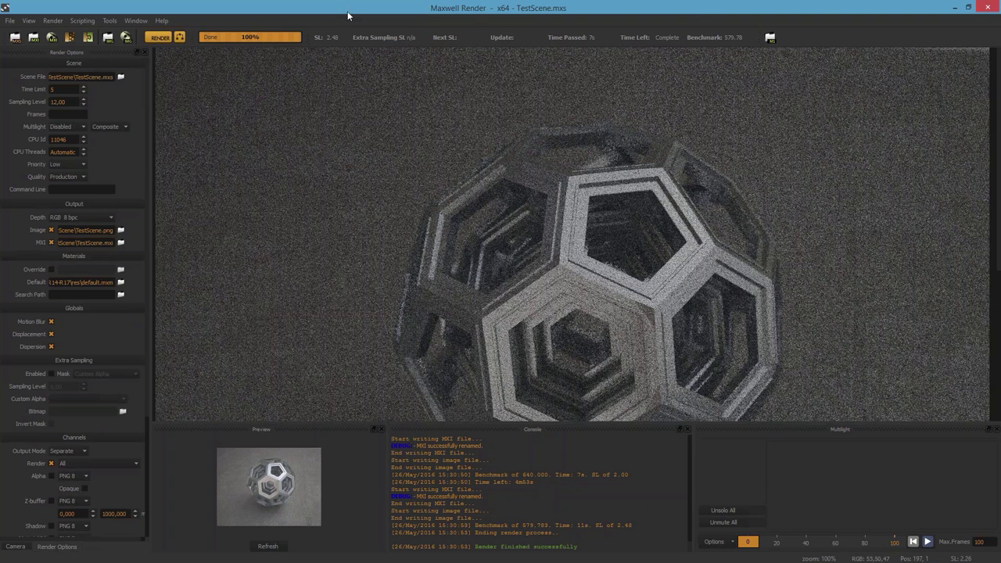
click(987, 8)
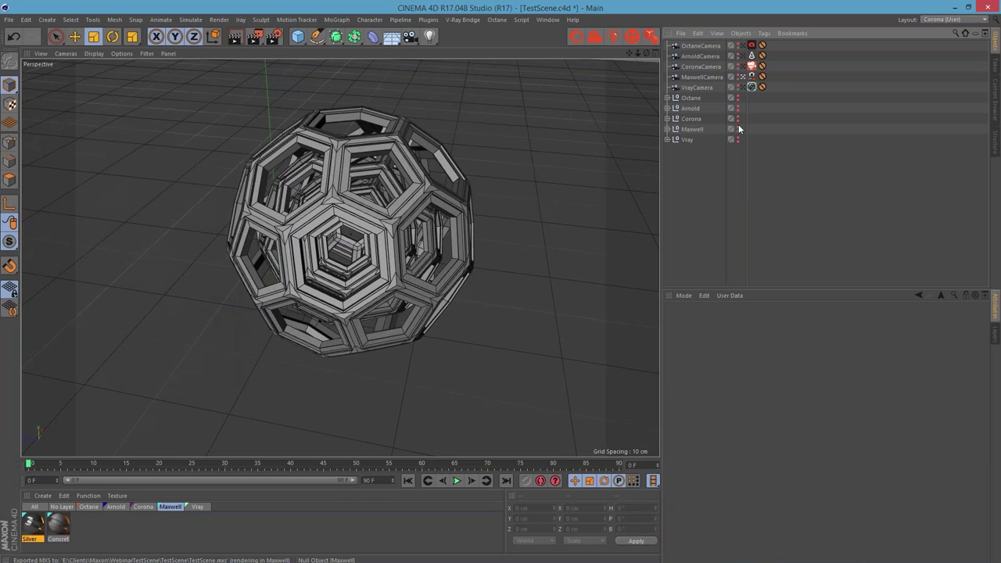
- Hide the Maxwell scene version, show the Vray version, and select VrayCamera
click(737, 127)
click(737, 139)
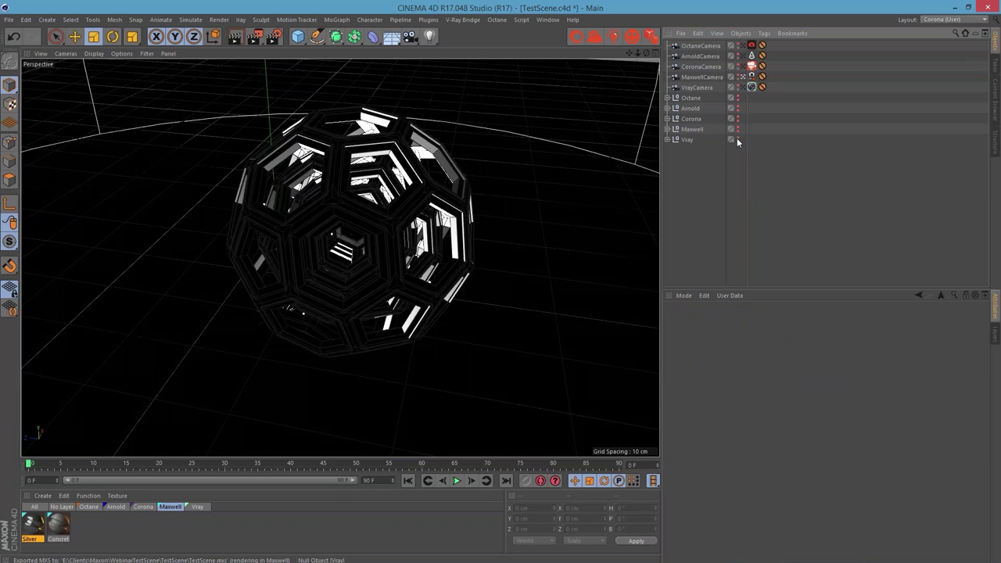
click(690, 139)
click(954, 18)
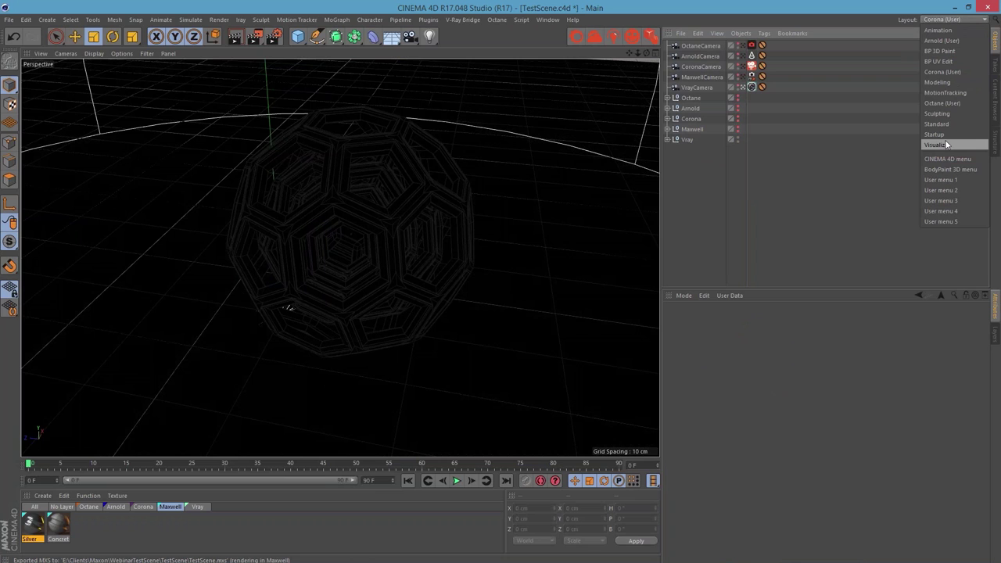
click(673, 186)
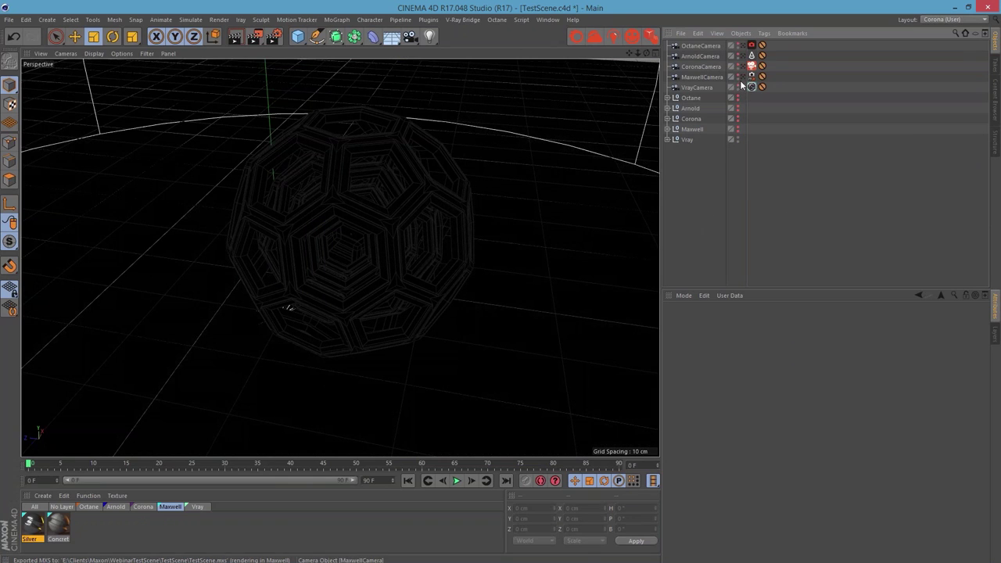
click(696, 88)
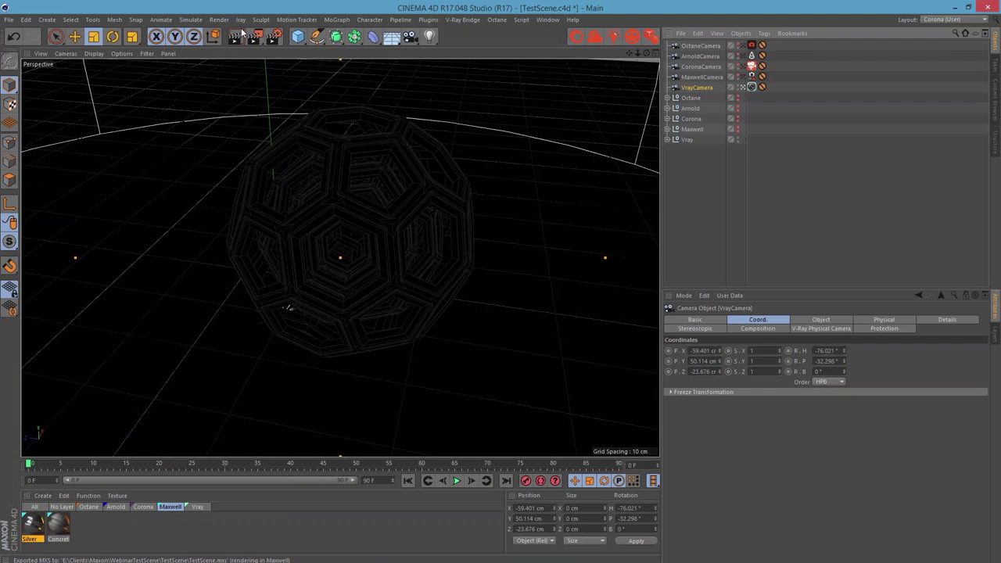
- Set the renderer to VrayBridge with VRay-RT type CPU, then start the interactive render
click(273, 36)
click(205, 131)
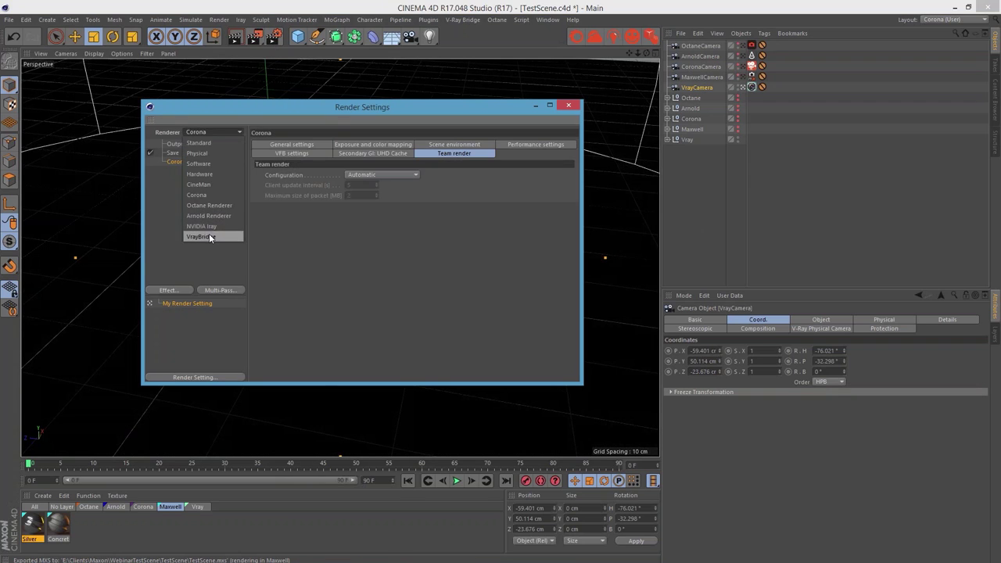
click(200, 236)
click(179, 197)
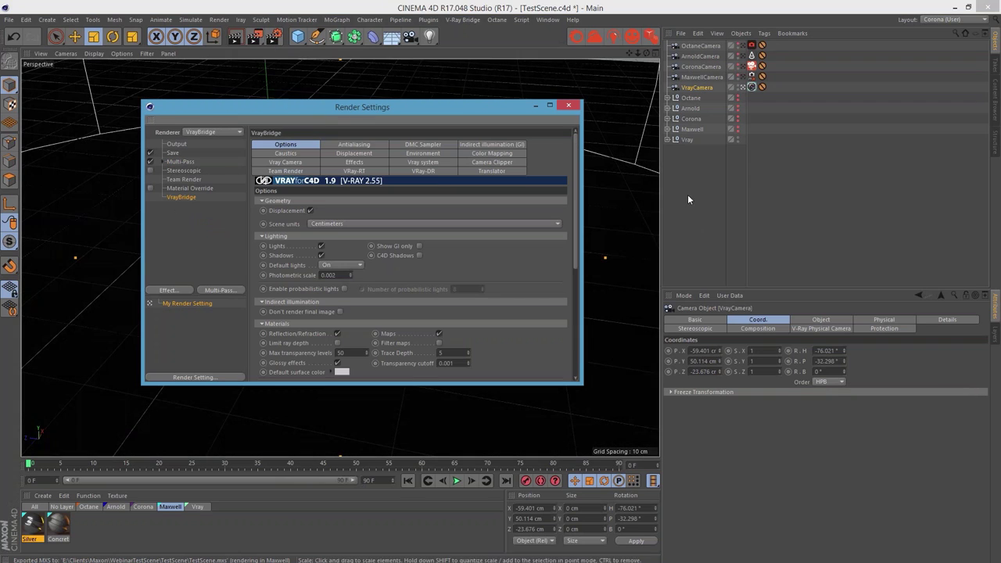
click(354, 170)
drag(394, 117, 522, 74)
click(469, 294)
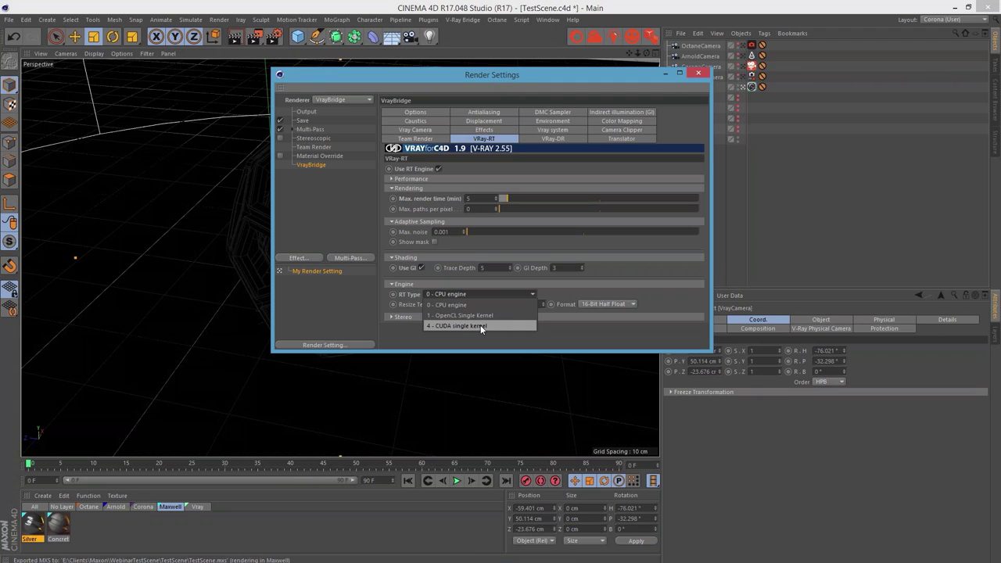
click(471, 304)
click(478, 317)
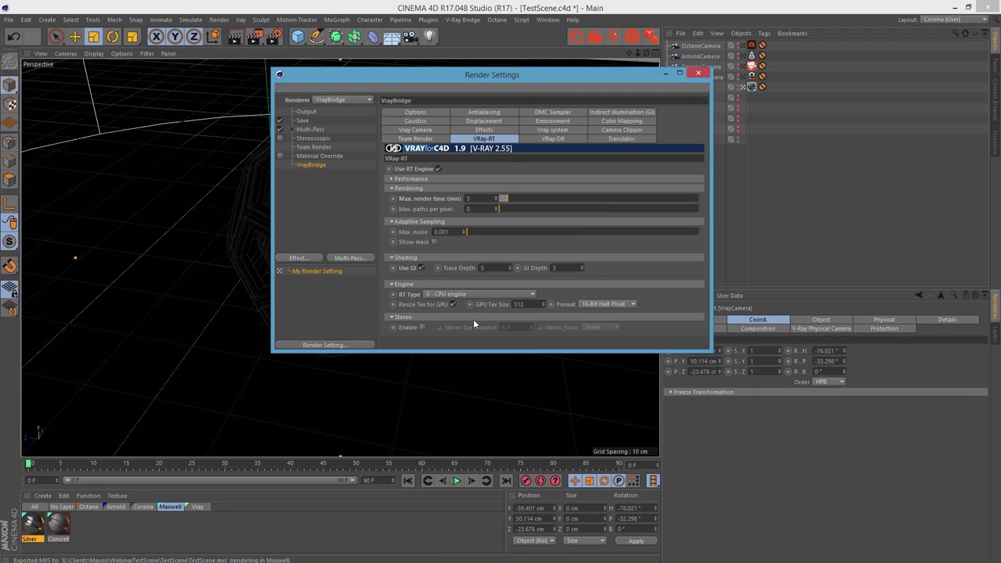
click(698, 73)
click(234, 36)
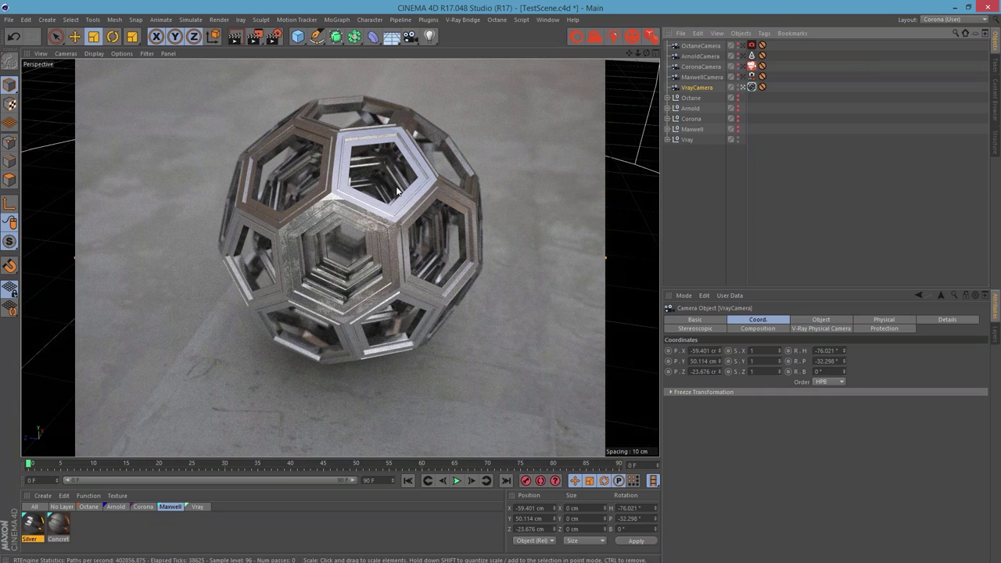
- Filter the Material Manager to Vray materials, deselect VrayCamera, and open the Silver material
click(199, 507)
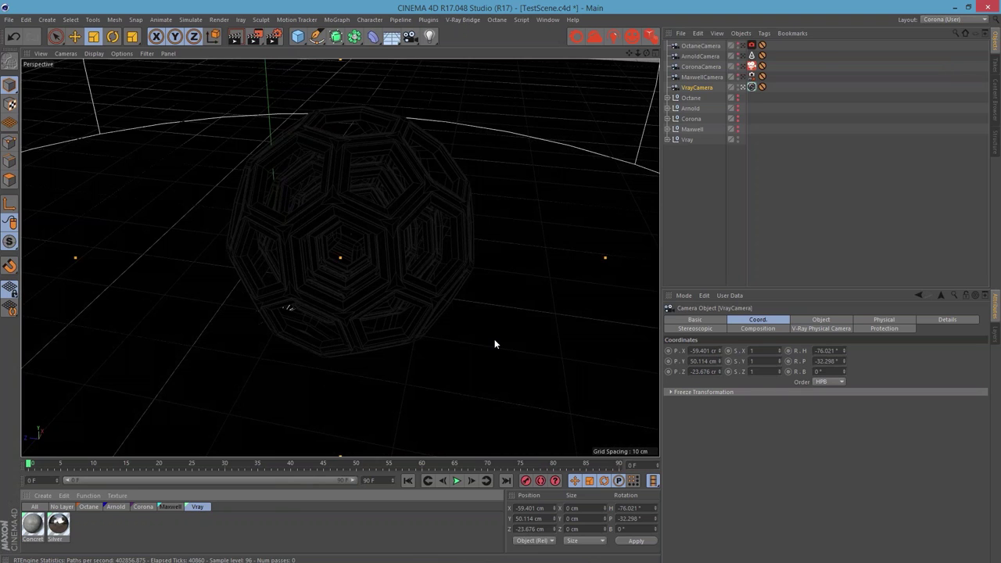
click(494, 344)
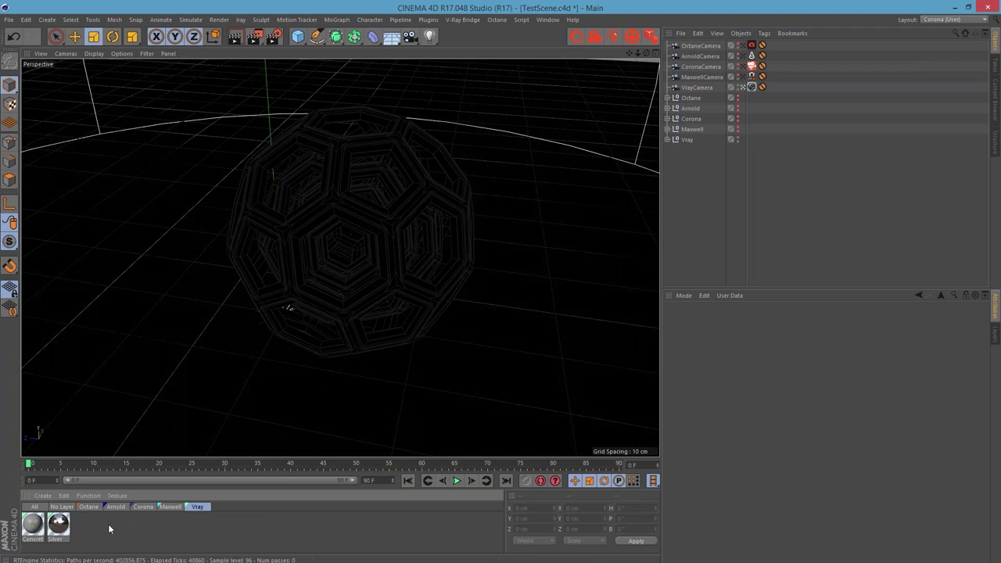
double_click(58, 525)
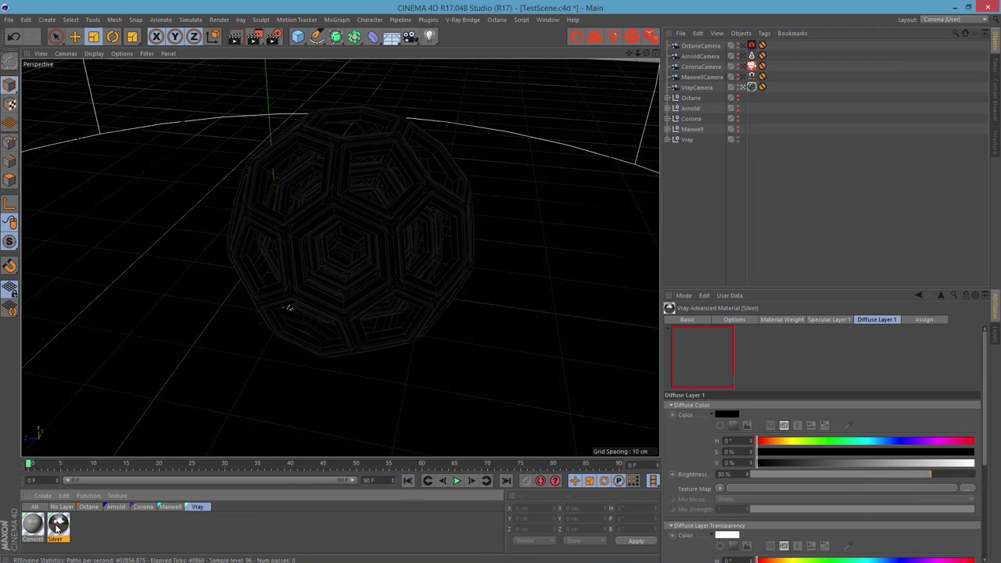
- Enlarge the Material Editor and step through Silver's Diffuse 1, Specular 1, Specular 2 and Flakes layers
drag(311, 69, 275, 36)
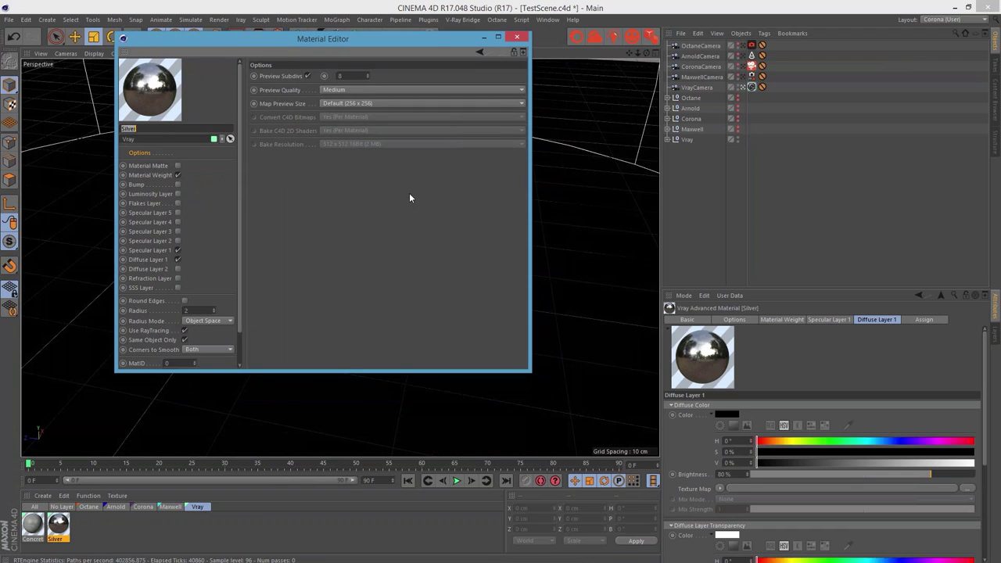
drag(529, 373, 609, 436)
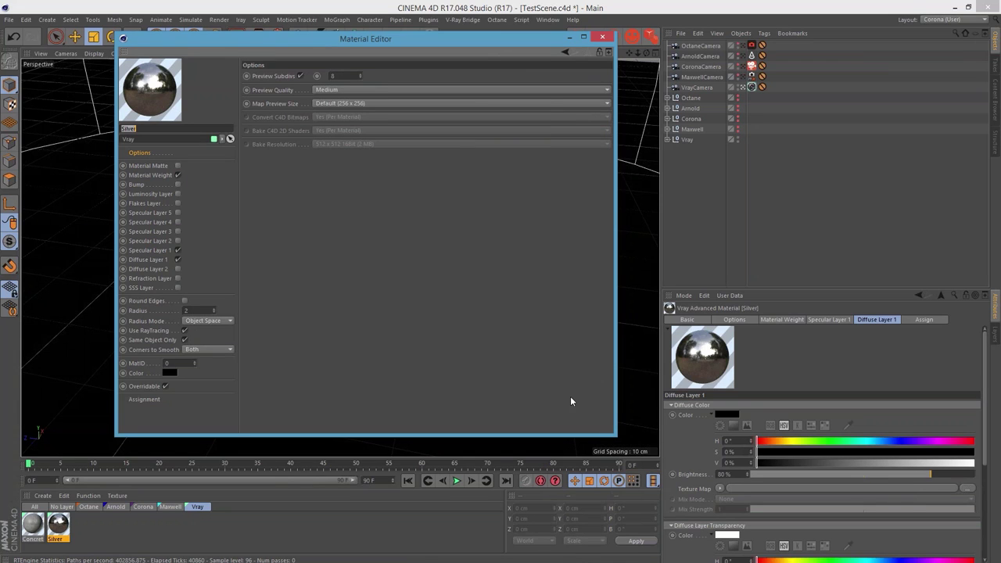
click(150, 261)
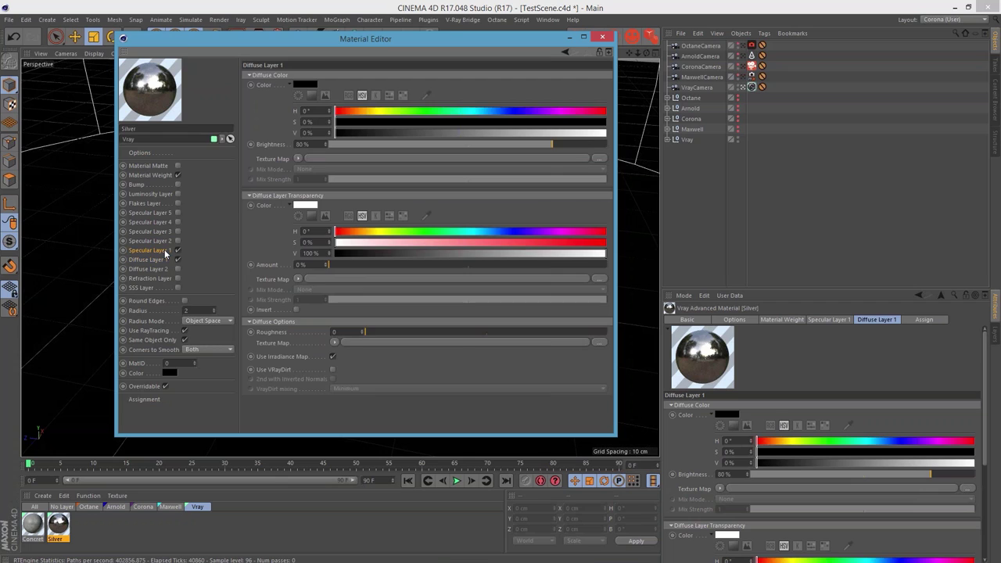
click(165, 251)
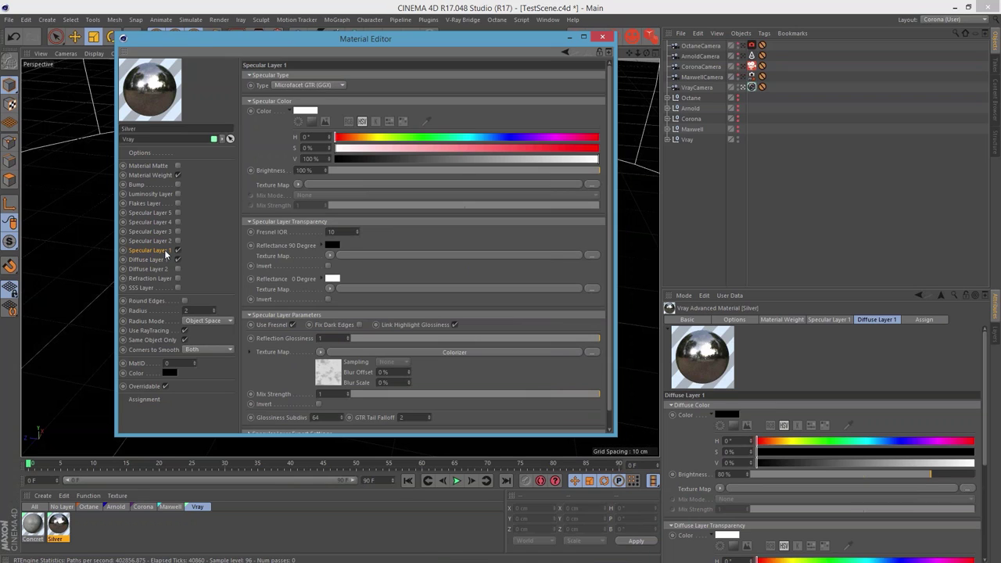
click(147, 241)
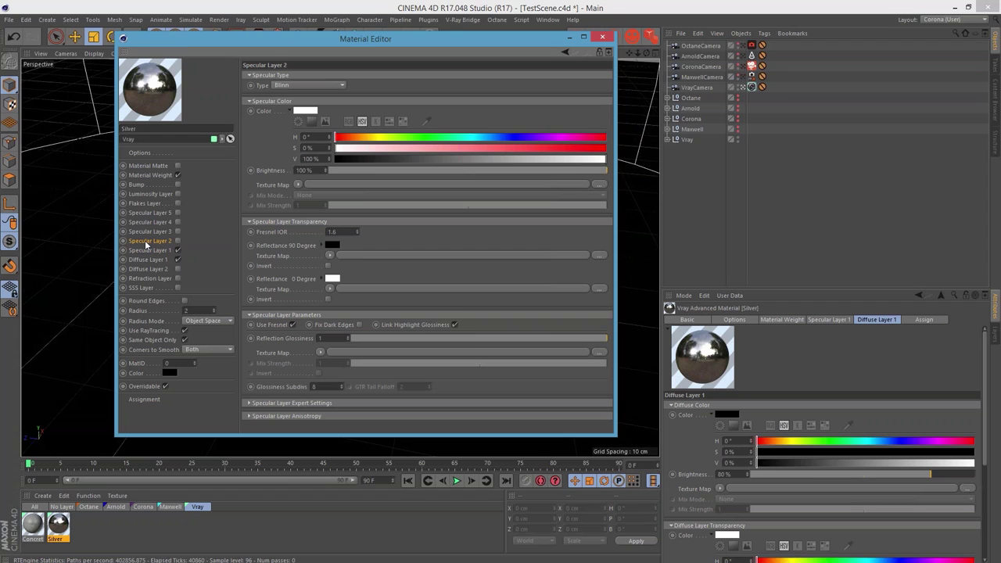
click(144, 203)
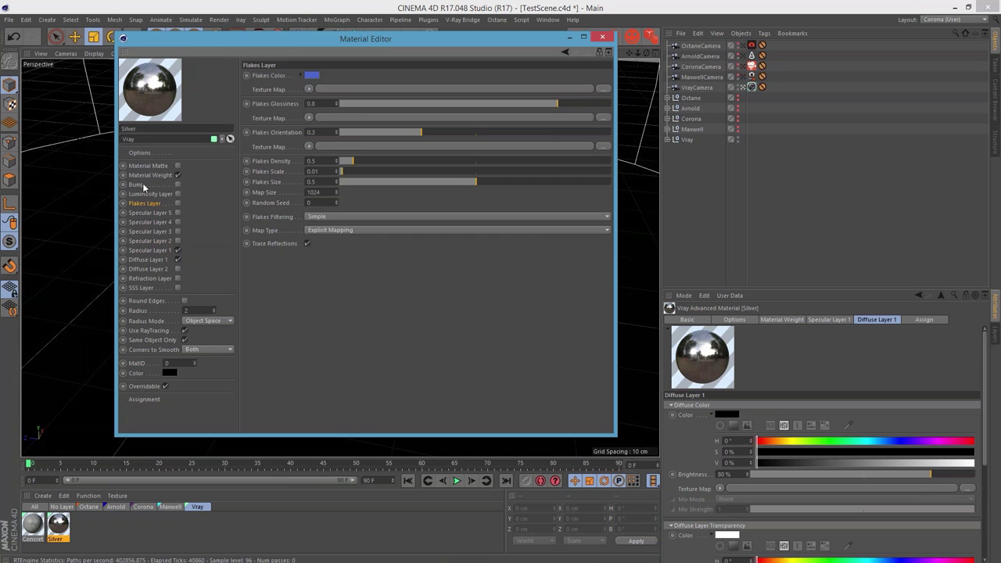
- Review Silver's Bump, Luminosity, Material Weight, Diffuse 2, Refraction and SSS layers
click(143, 185)
click(150, 194)
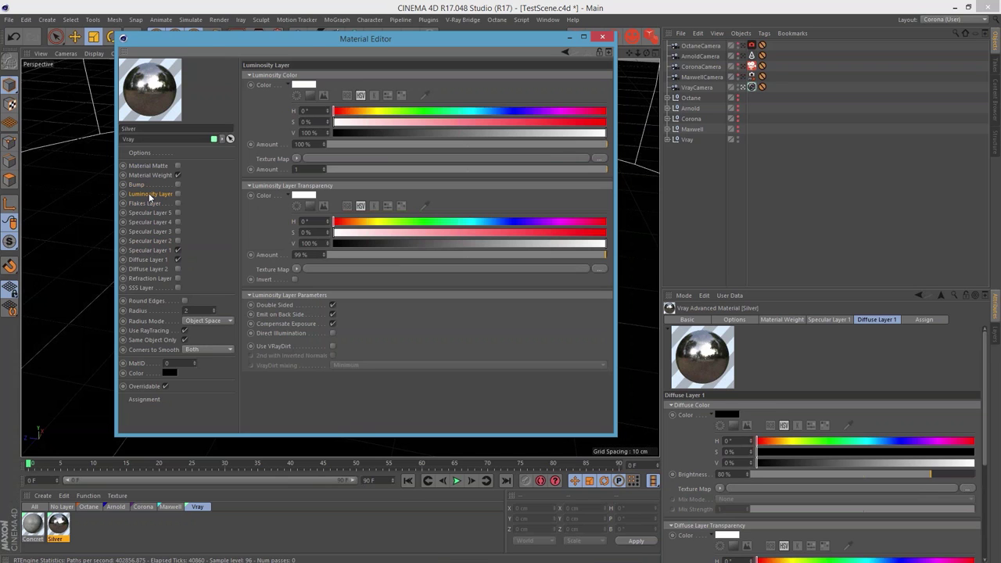
click(149, 175)
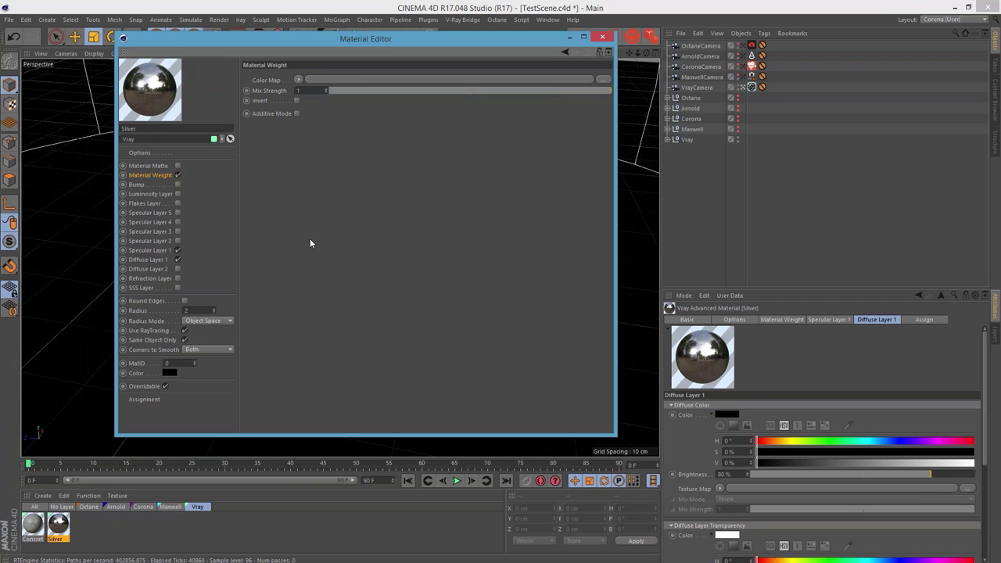
drag(254, 45, 295, 67)
click(192, 294)
click(188, 301)
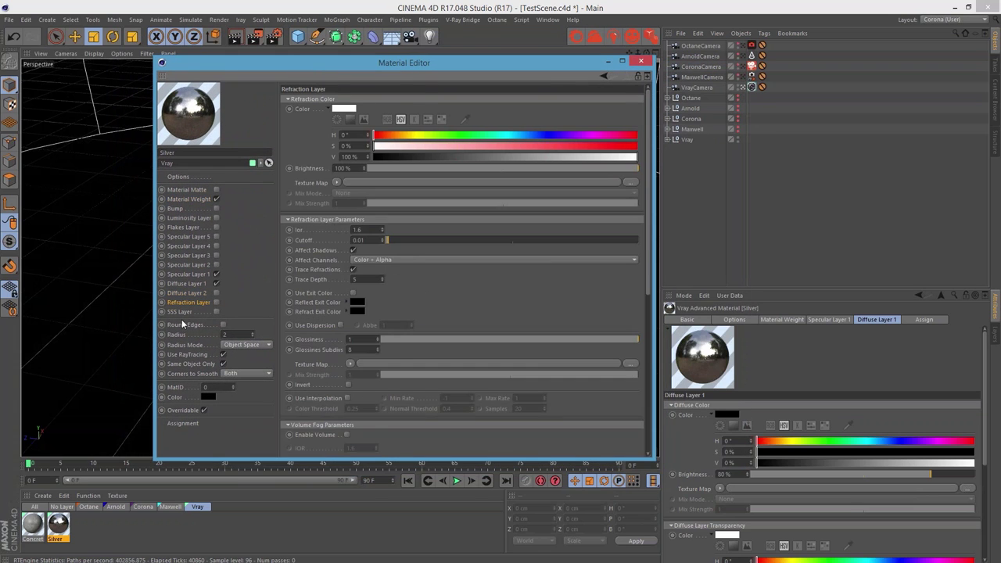
click(182, 312)
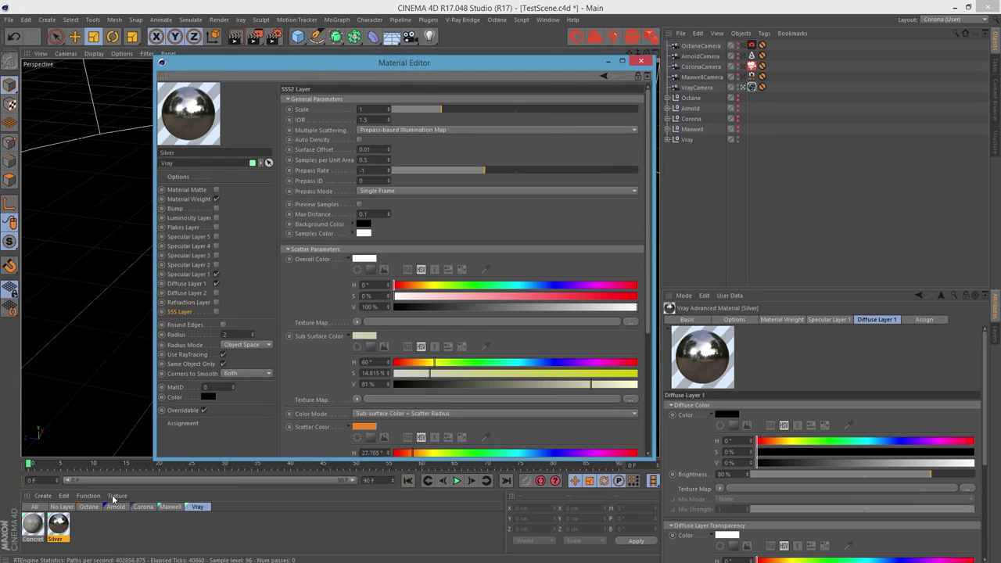
- Create a new Maxwell Material, close the Material Editor, and open Render Settings
click(43, 496)
mouse_move(92, 410)
mouse_move(195, 381)
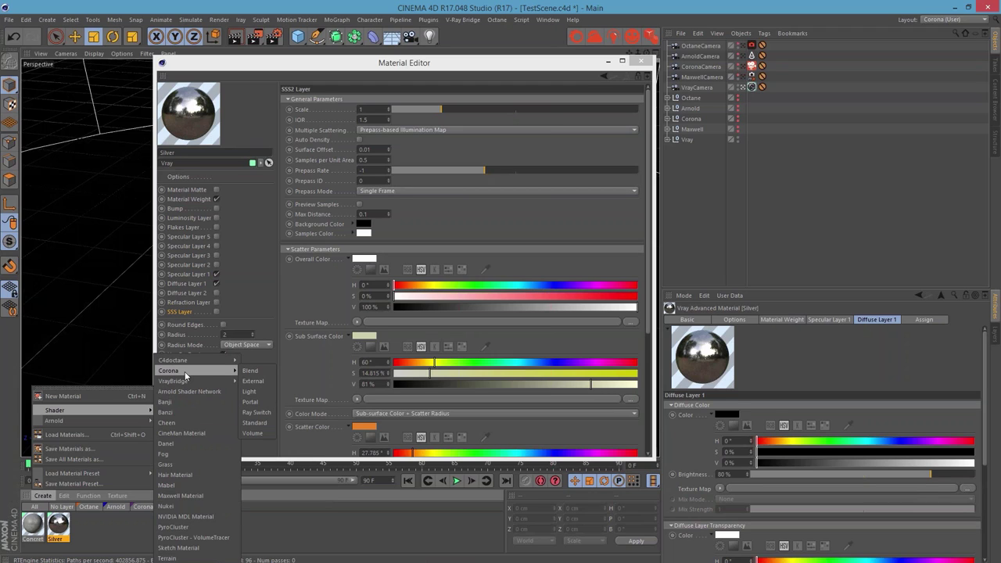
mouse_move(225, 362)
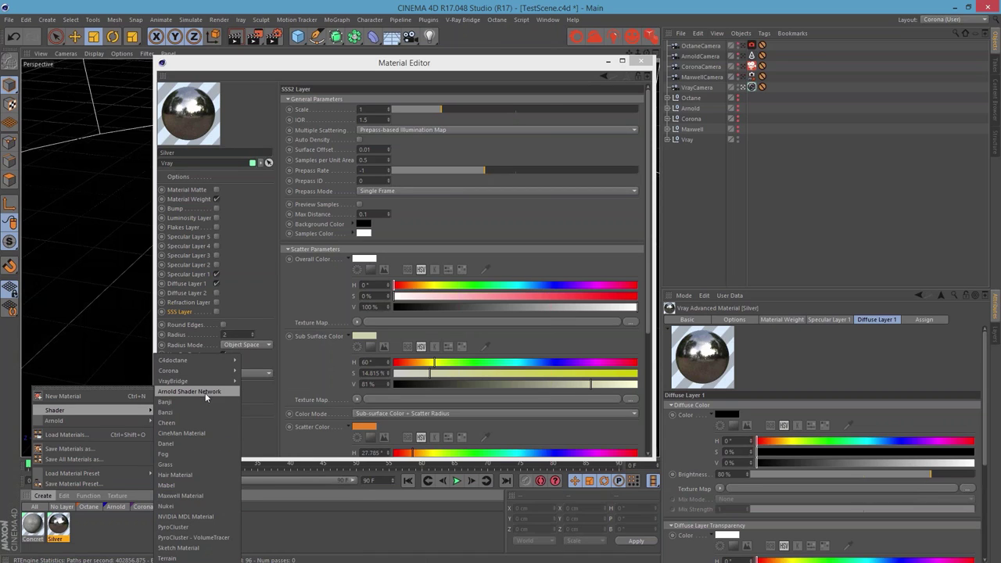
click(182, 496)
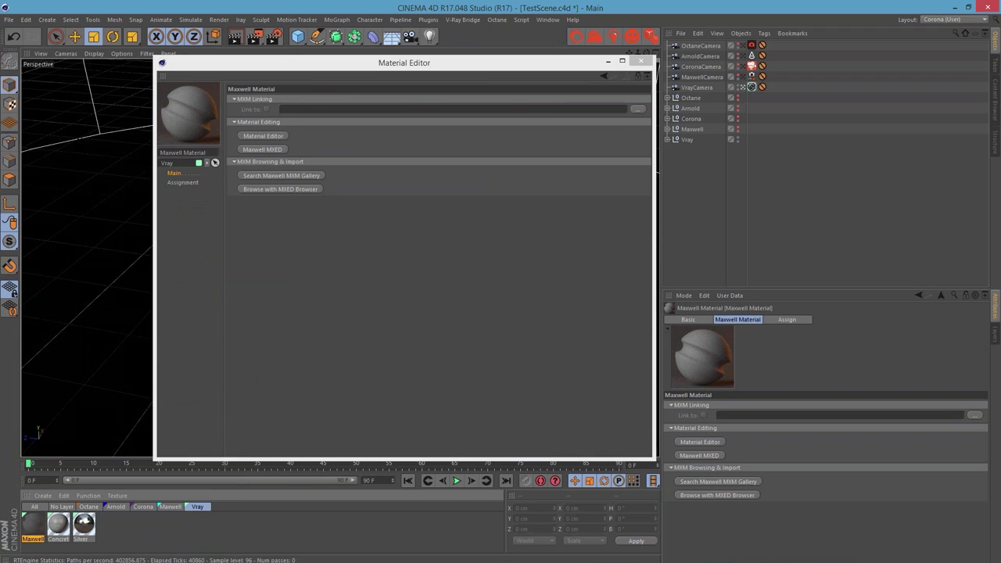
click(641, 63)
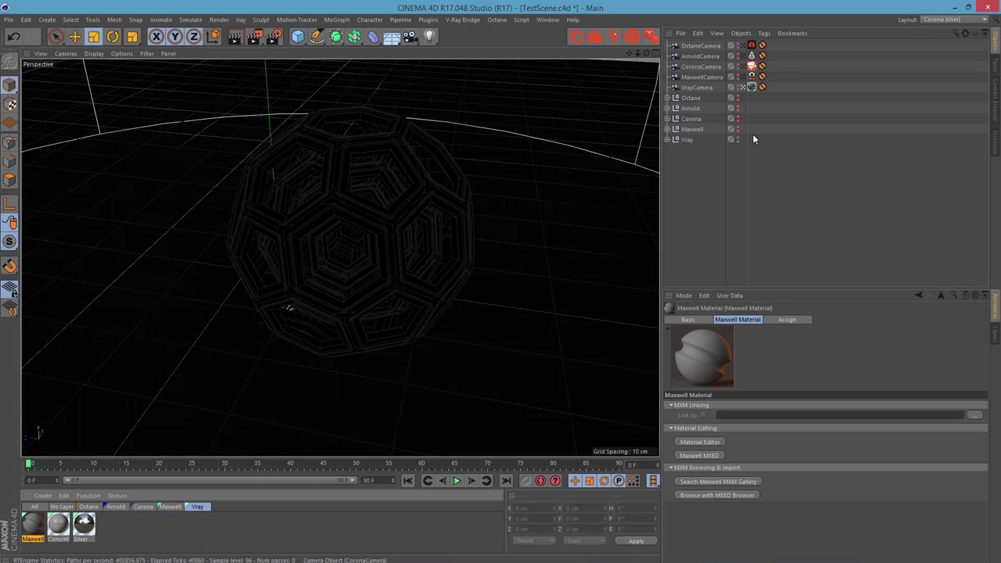
click(273, 37)
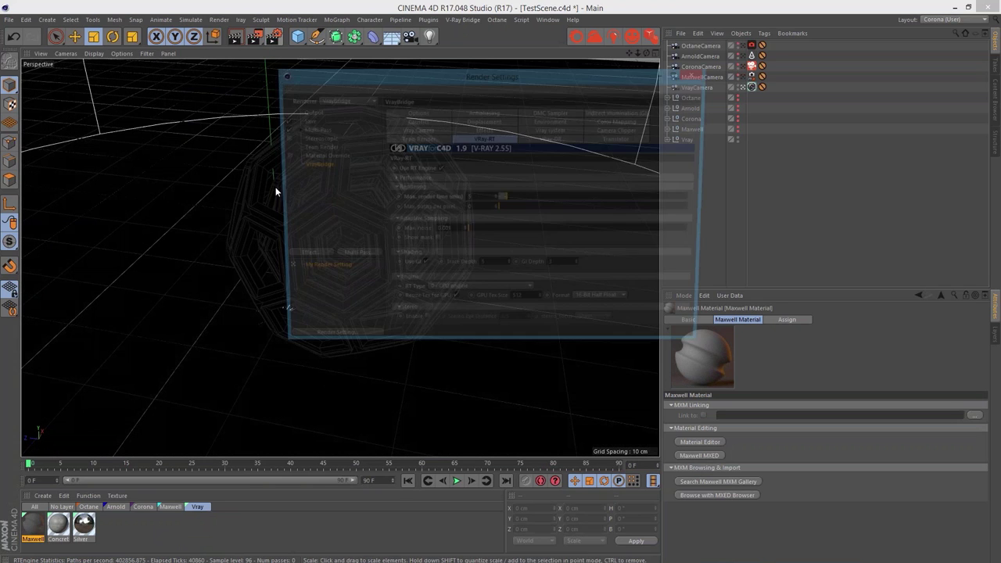
- Enlarge Render Settings and review the V-Ray general, Antialiasing, DMC Sampler and GI pages
drag(482, 73, 351, 73)
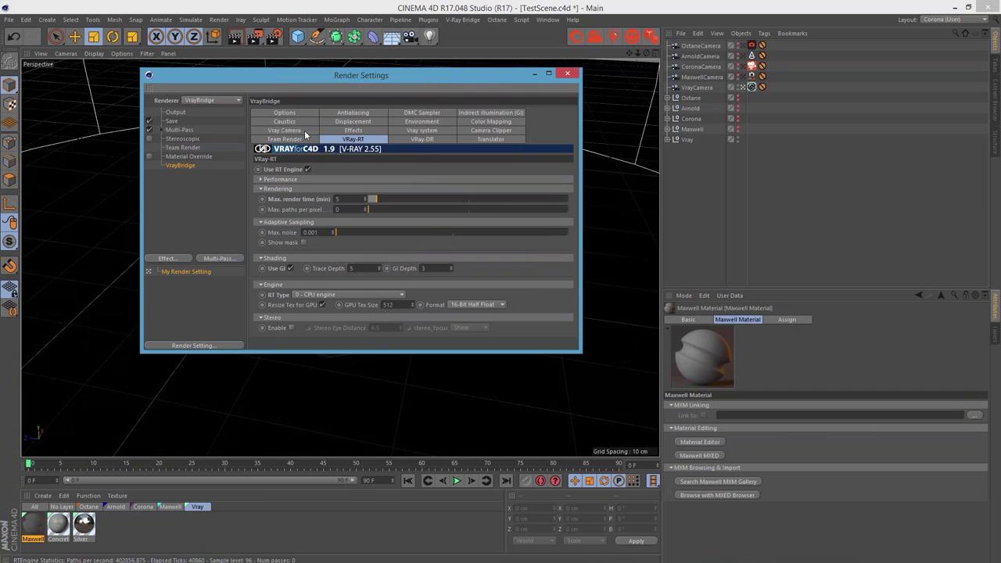
drag(580, 351, 727, 453)
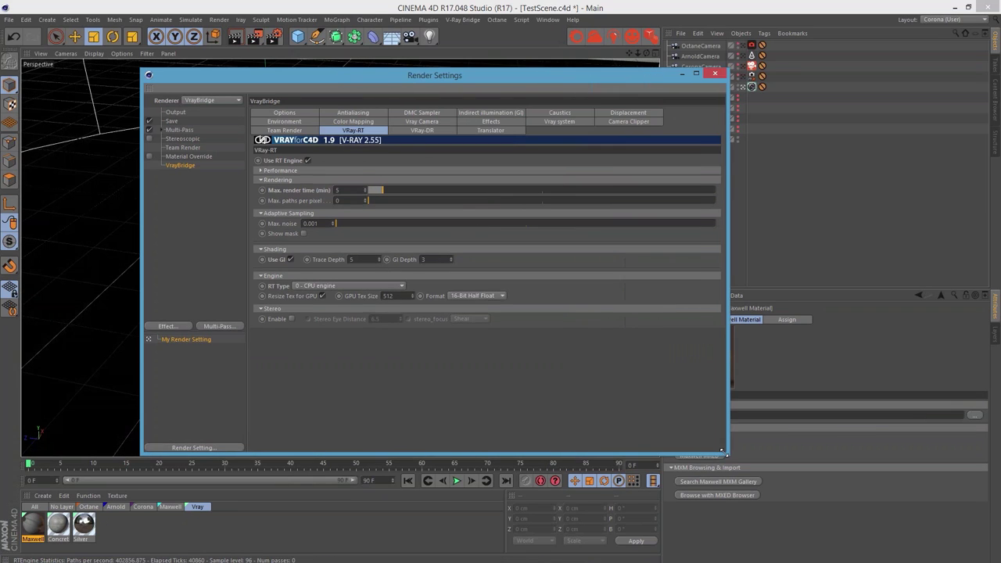
click(300, 114)
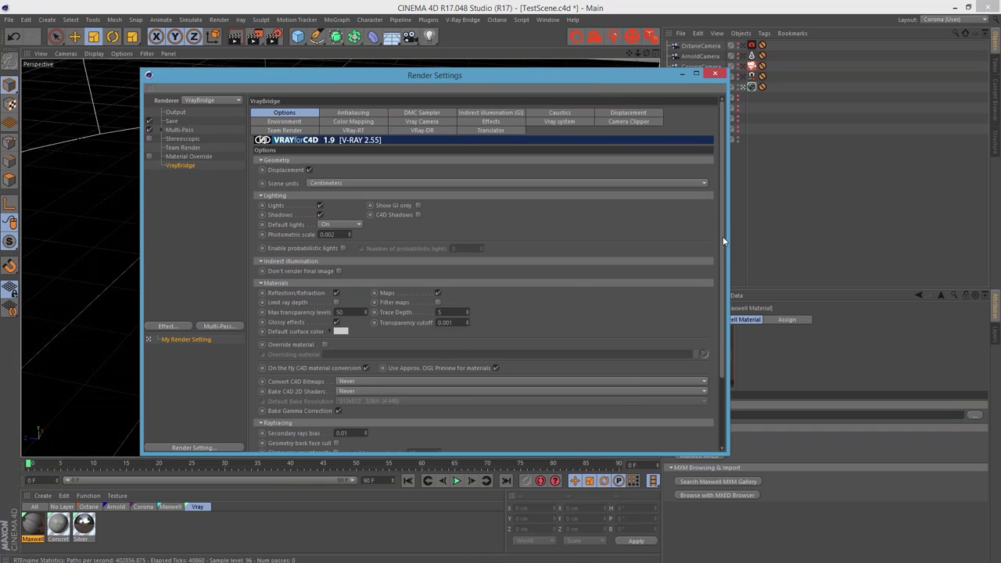
scroll(720, 258, down, 5)
scroll(720, 258, up, 5)
click(357, 111)
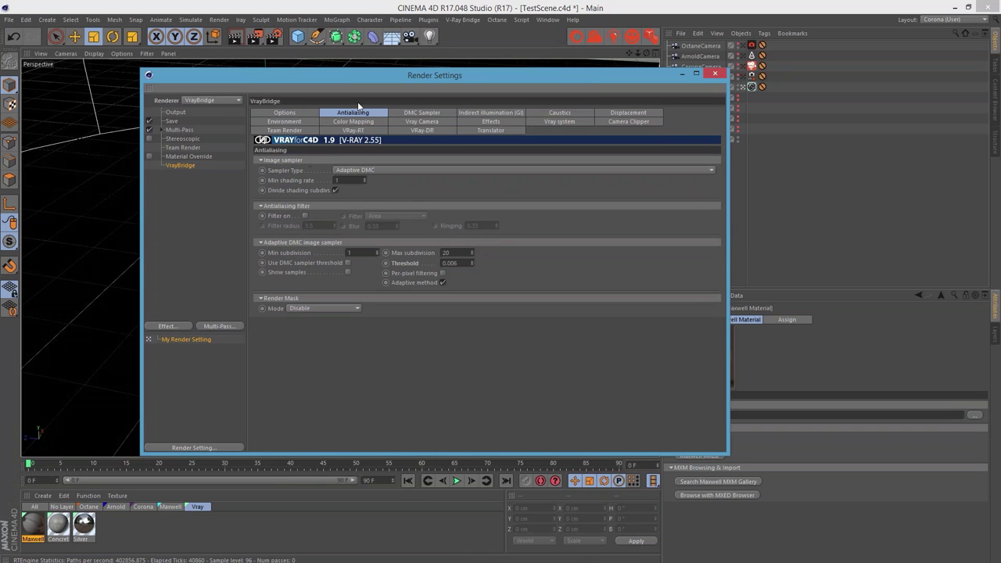
click(422, 113)
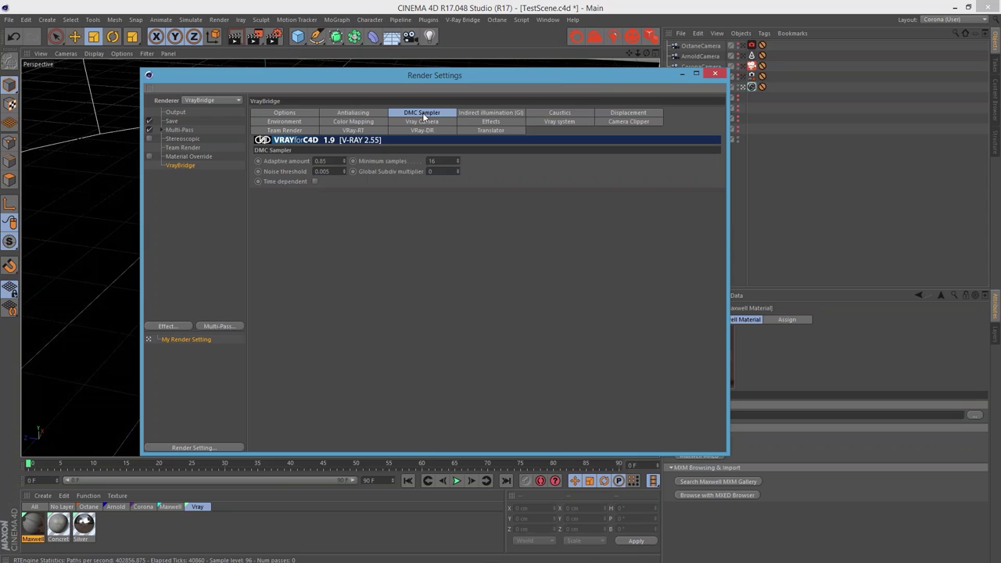
click(514, 113)
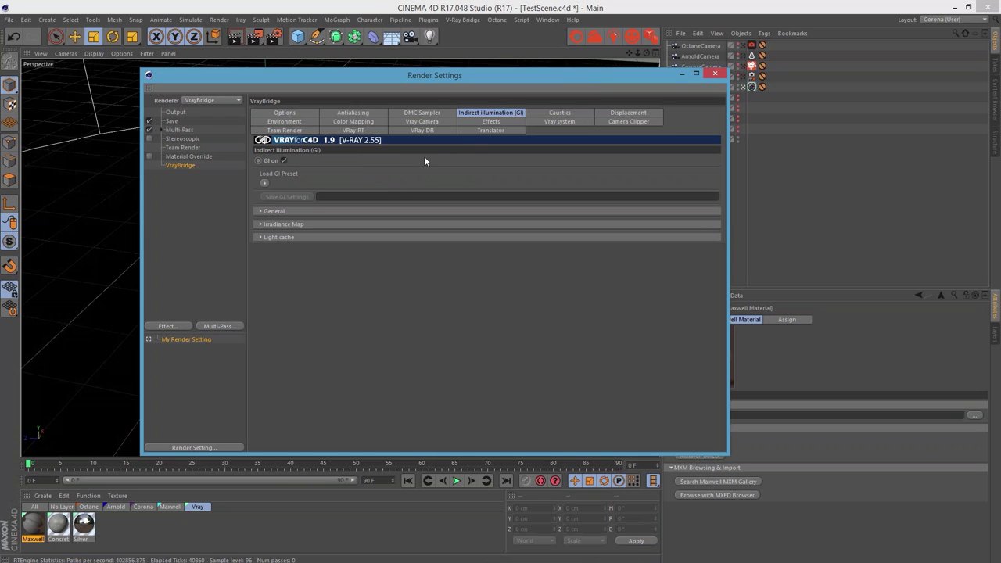
click(274, 209)
click(274, 210)
click(282, 224)
click(281, 224)
- Review the Caustics, Displacement, Environment, Color Mapping, Camera, Effects, System, Clipper and distributed rendering pages
click(558, 113)
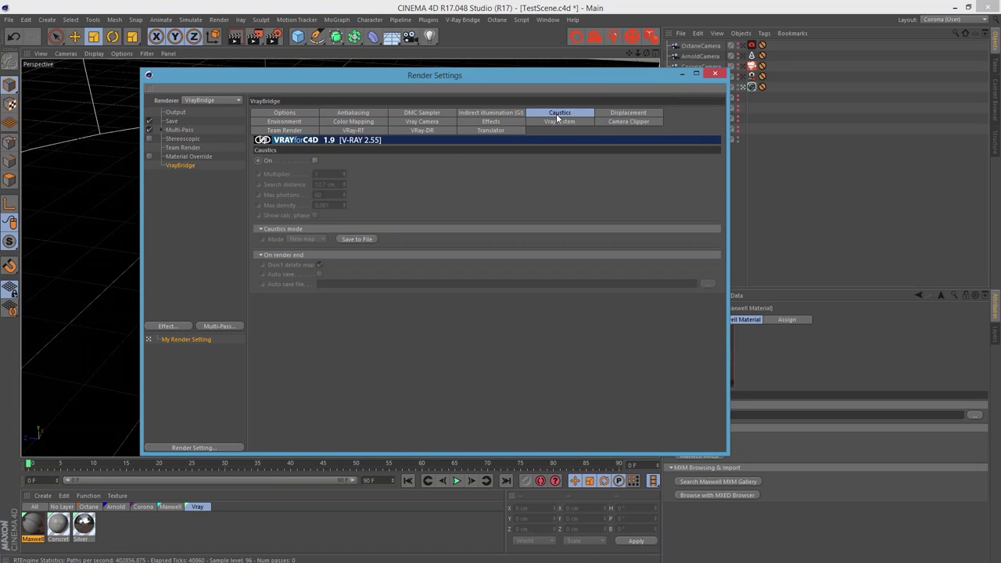
click(639, 115)
click(290, 123)
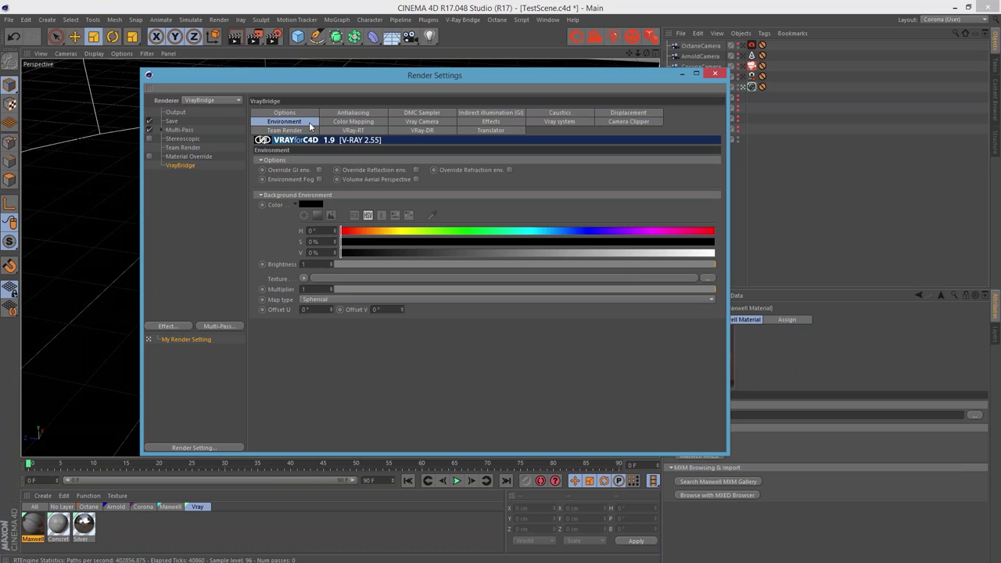
click(361, 122)
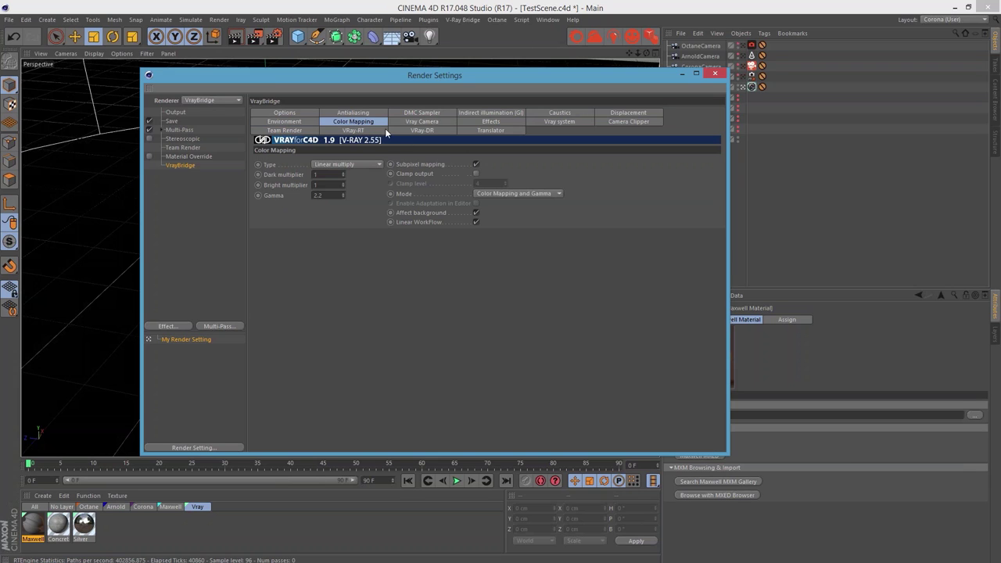
click(449, 122)
click(504, 120)
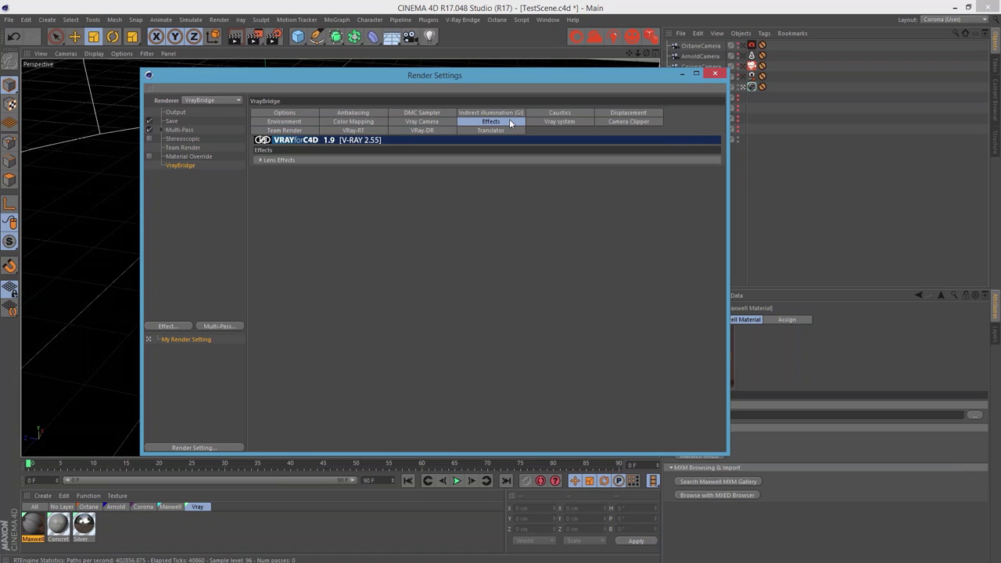
click(558, 121)
click(627, 122)
click(407, 132)
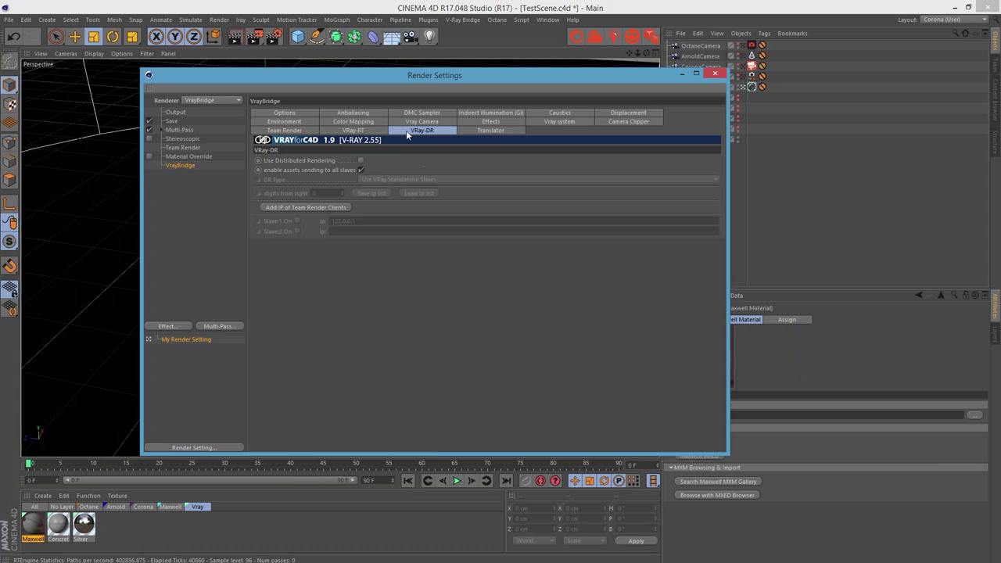
- Collapse the VRay-RT Performance, Rendering, Adaptive Sampling, Shading, Engine and Stereo sections, then close Render Settings
click(349, 131)
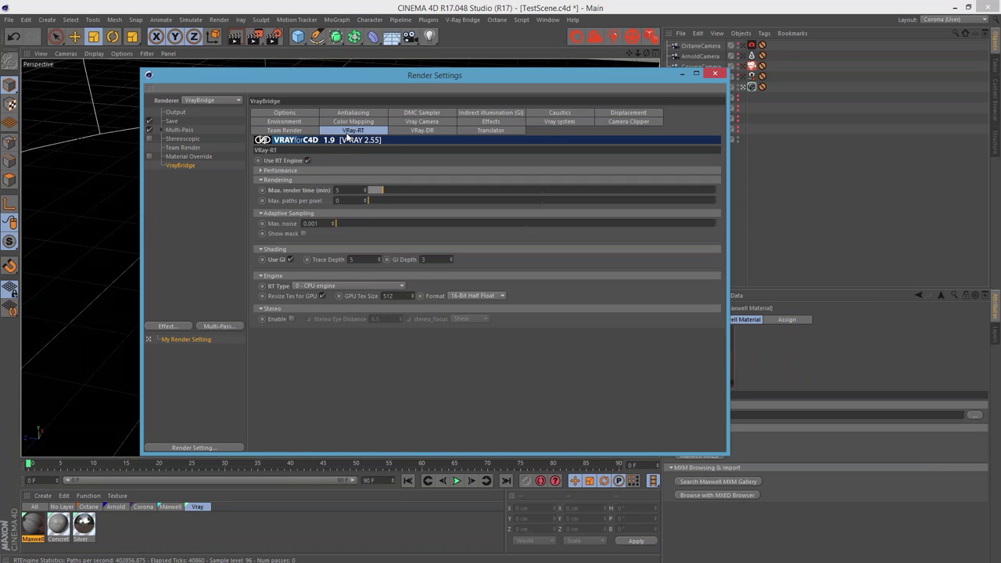
click(280, 171)
click(279, 171)
click(281, 181)
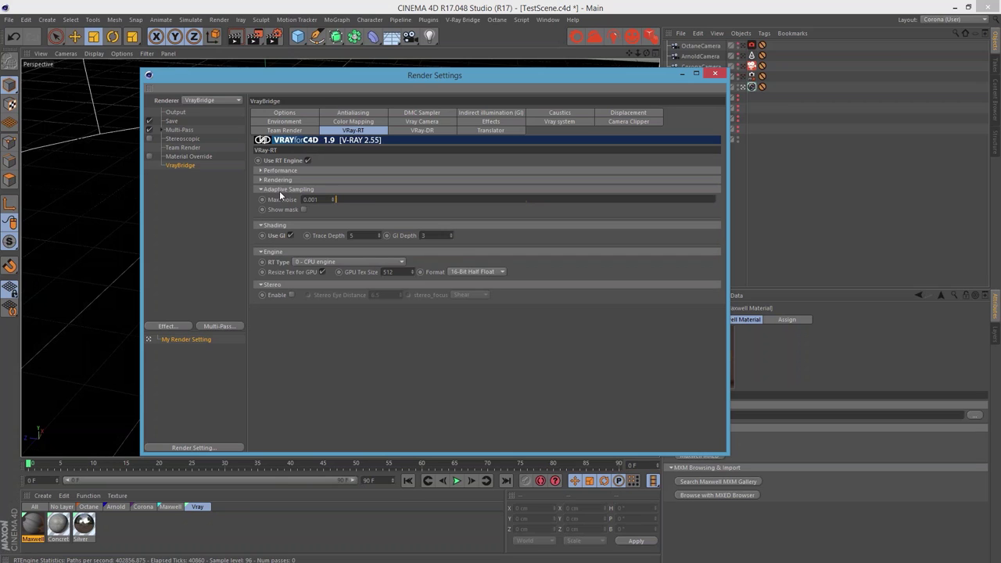
click(279, 189)
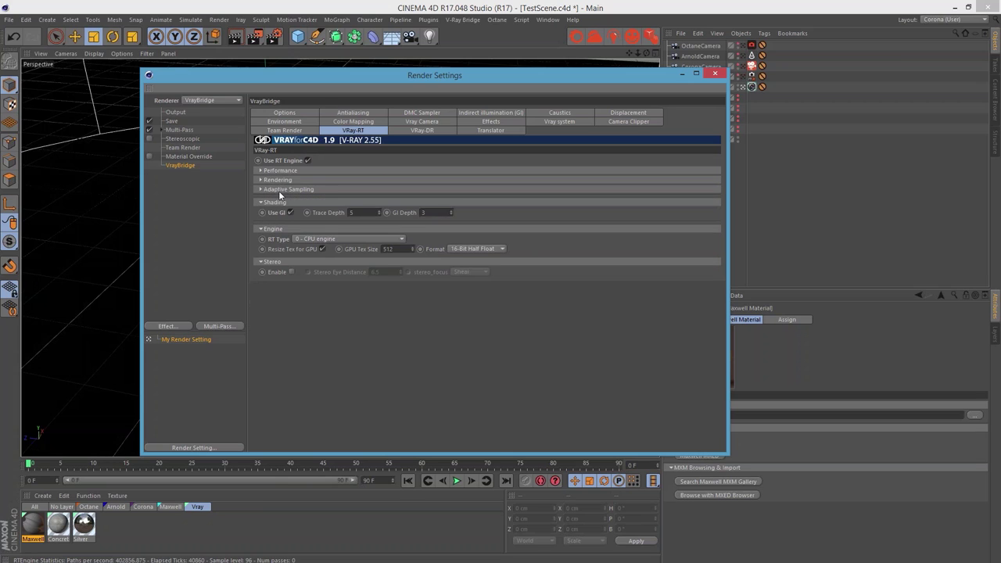
click(280, 201)
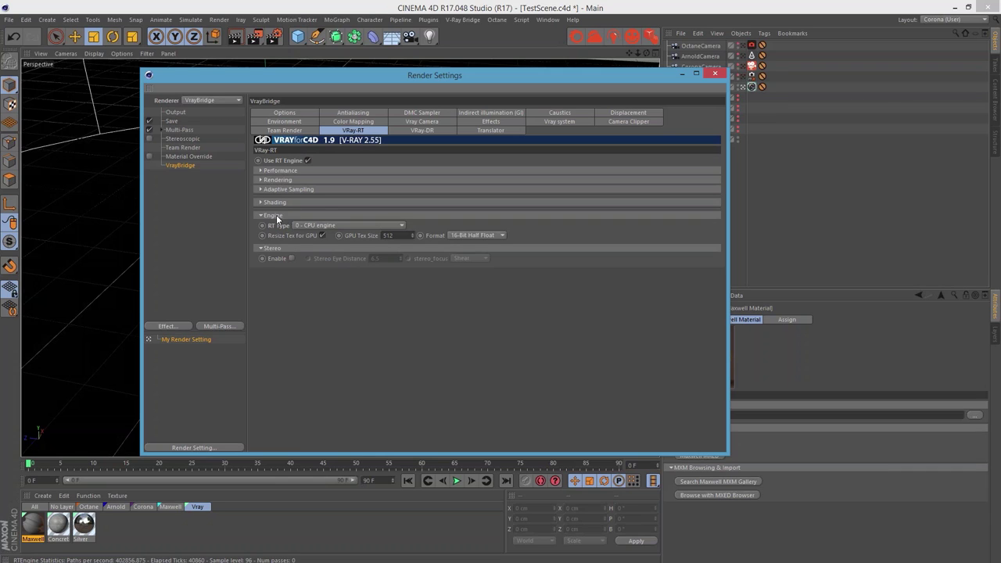
click(276, 215)
click(272, 225)
click(276, 215)
click(278, 216)
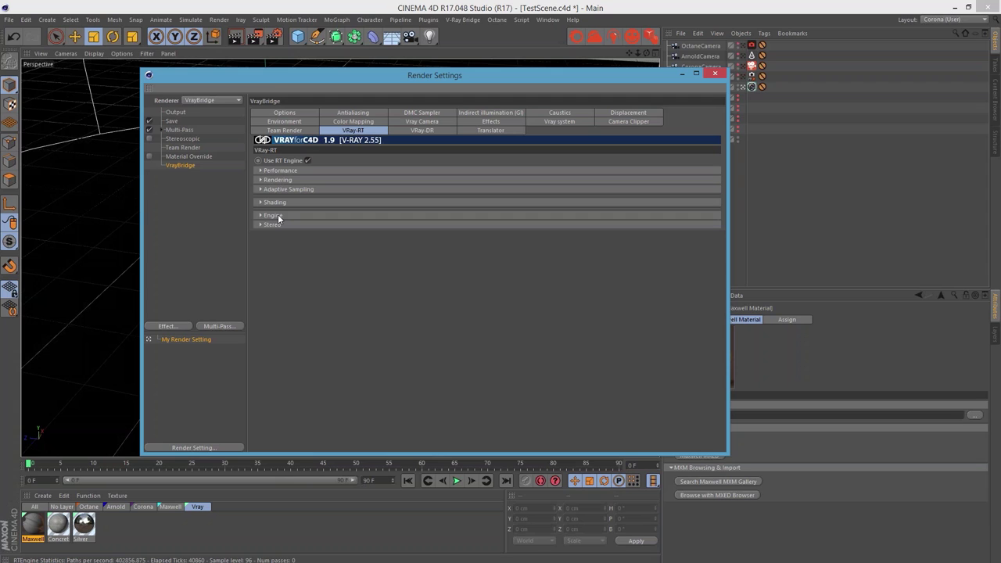
click(712, 74)
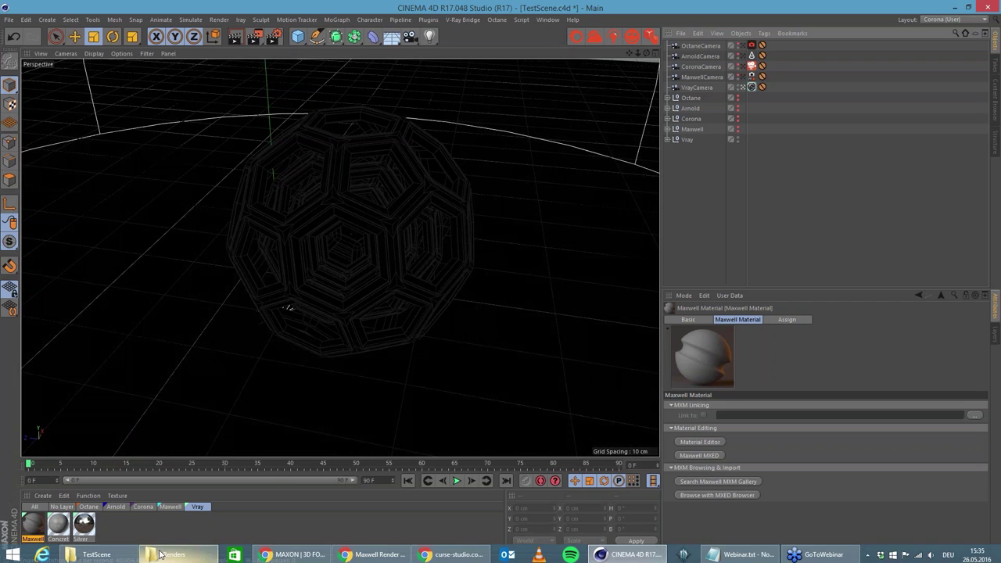
- Bring up the Renders folder and open Arnold21mins.tif maximized in Photo Viewer
mouse_move(165, 555)
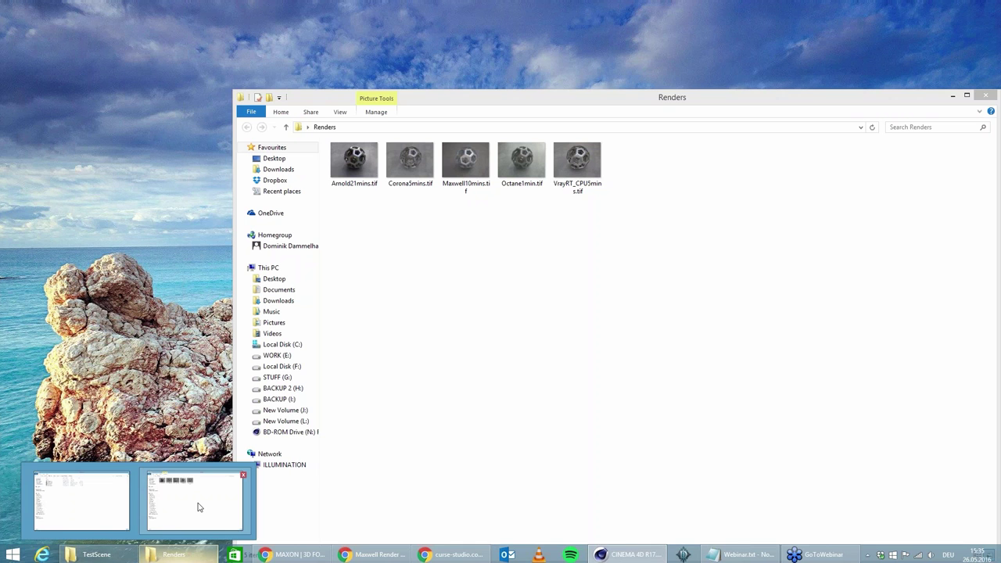
click(198, 507)
drag(588, 95, 485, 79)
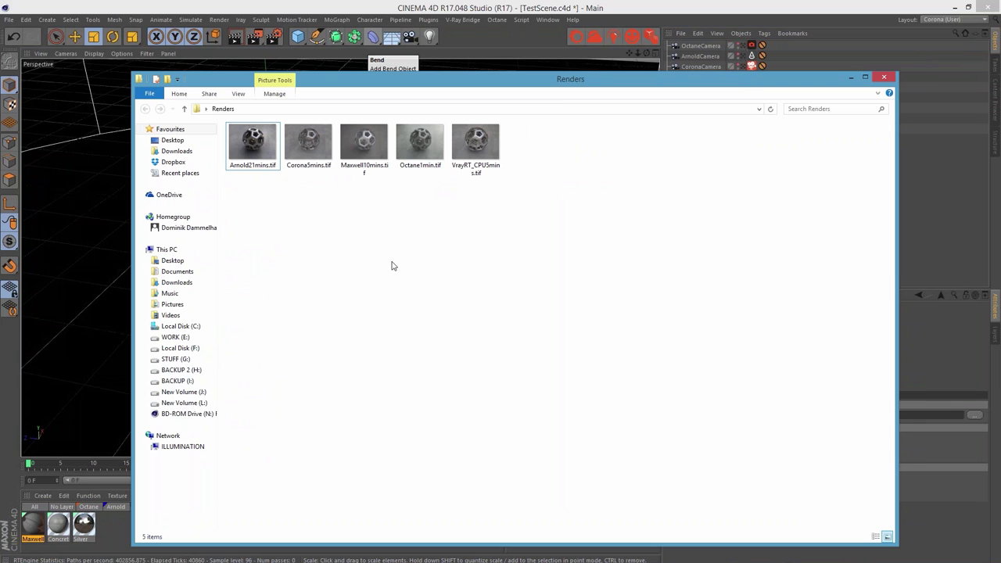
double_click(256, 140)
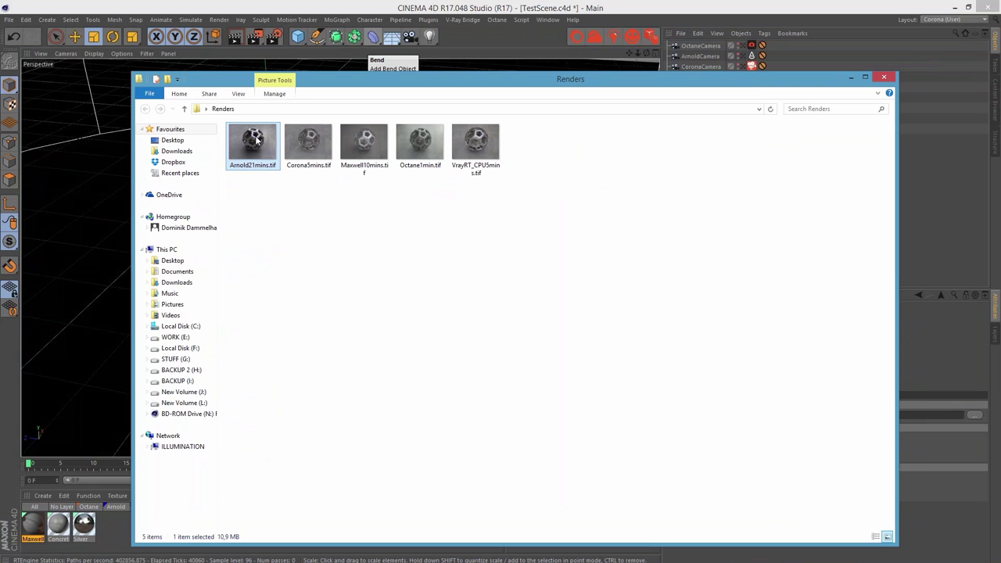
double_click(403, 19)
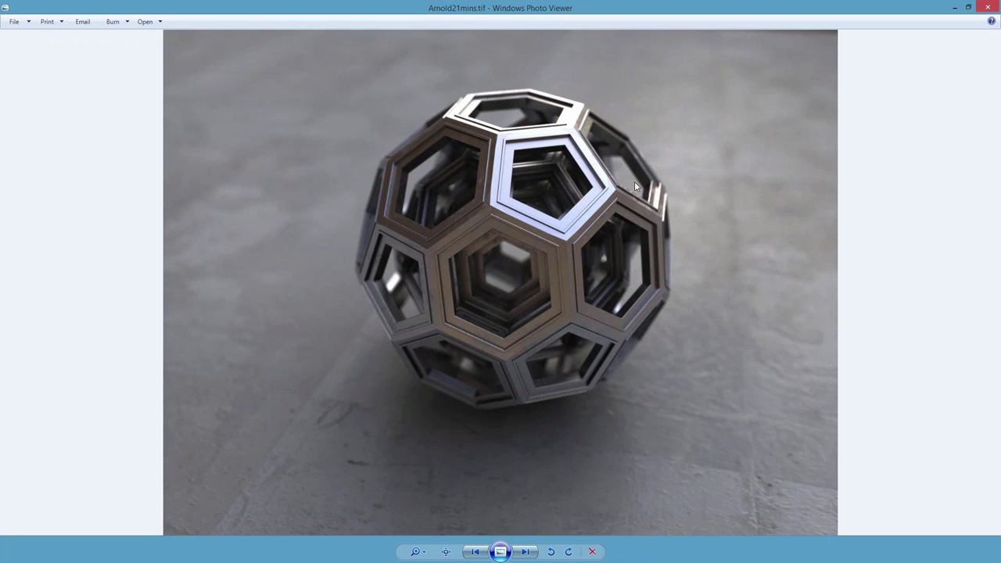
- Zoom into the Arnold21mins.tif render and back out, then close Photo Viewer
scroll(533, 251, up, 4)
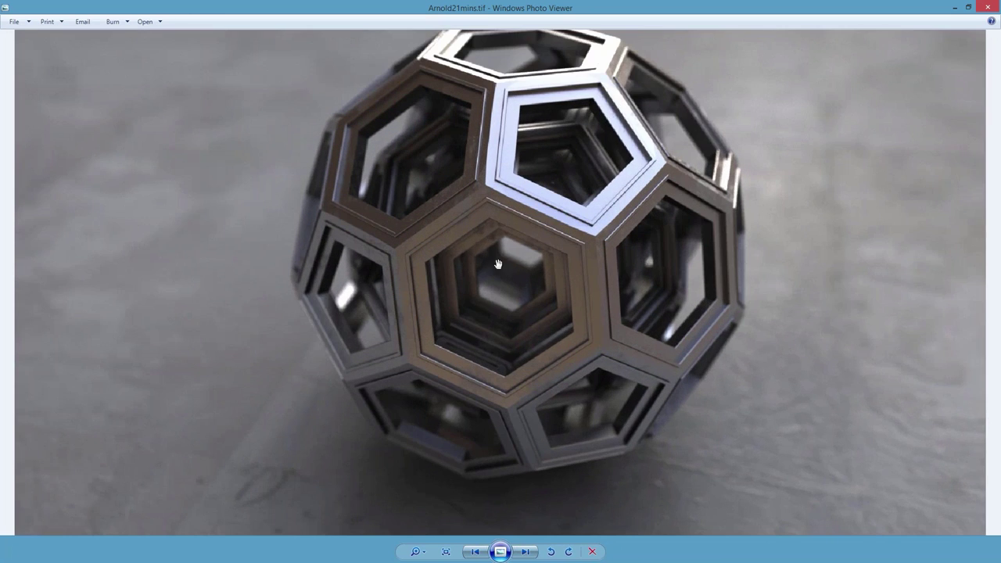
scroll(491, 250, down, 4)
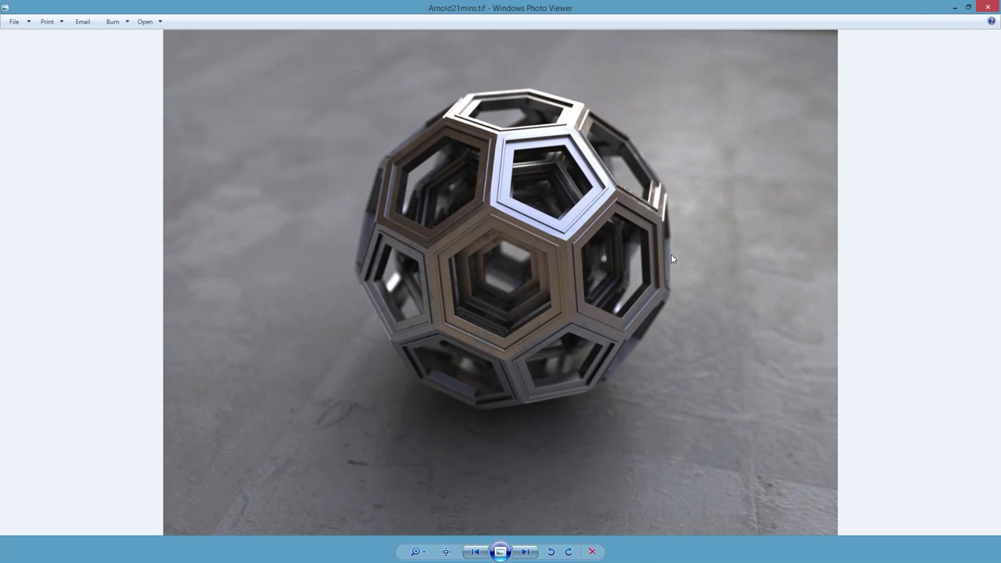
scroll(671, 270, up, 3)
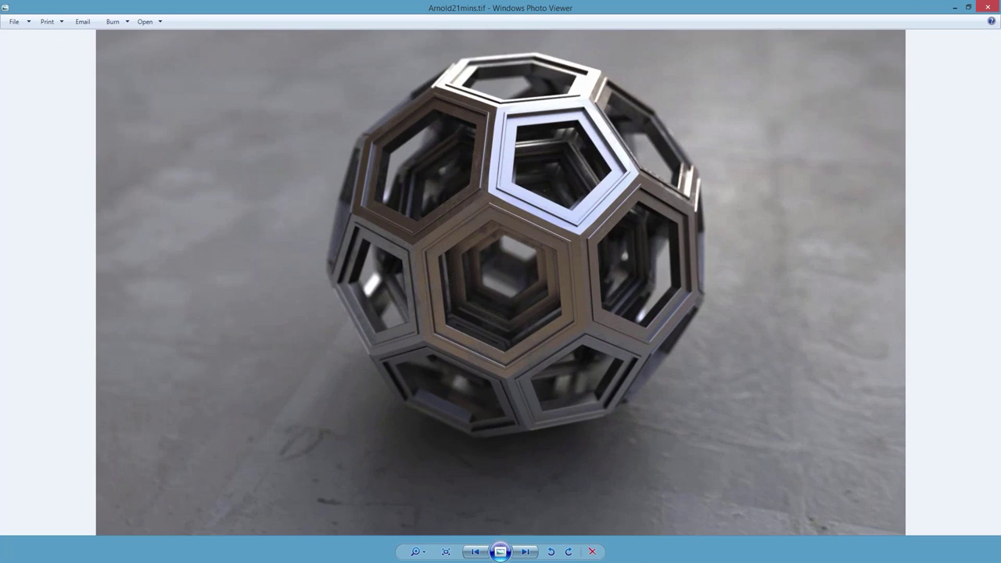
scroll(703, 219, down, 3)
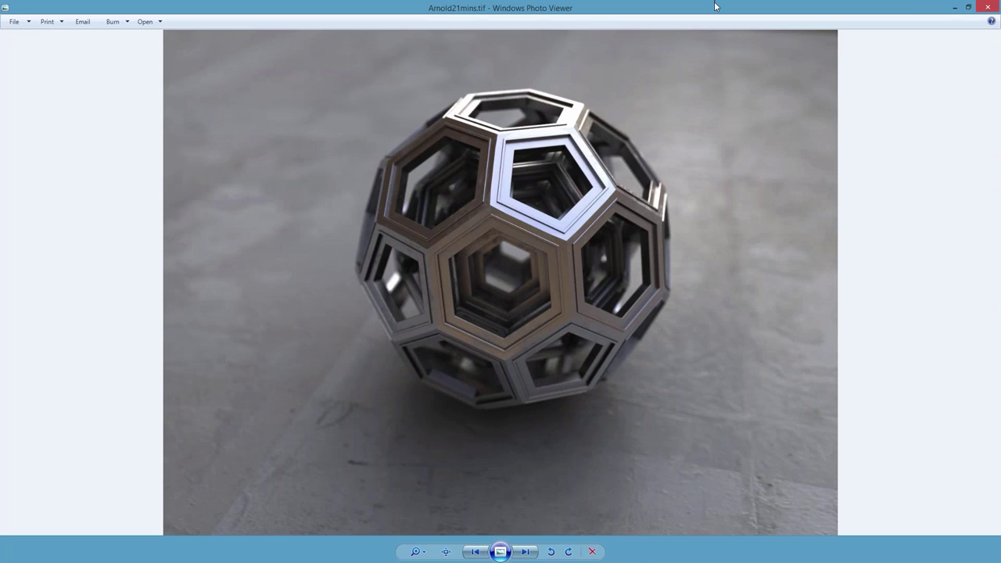
click(986, 8)
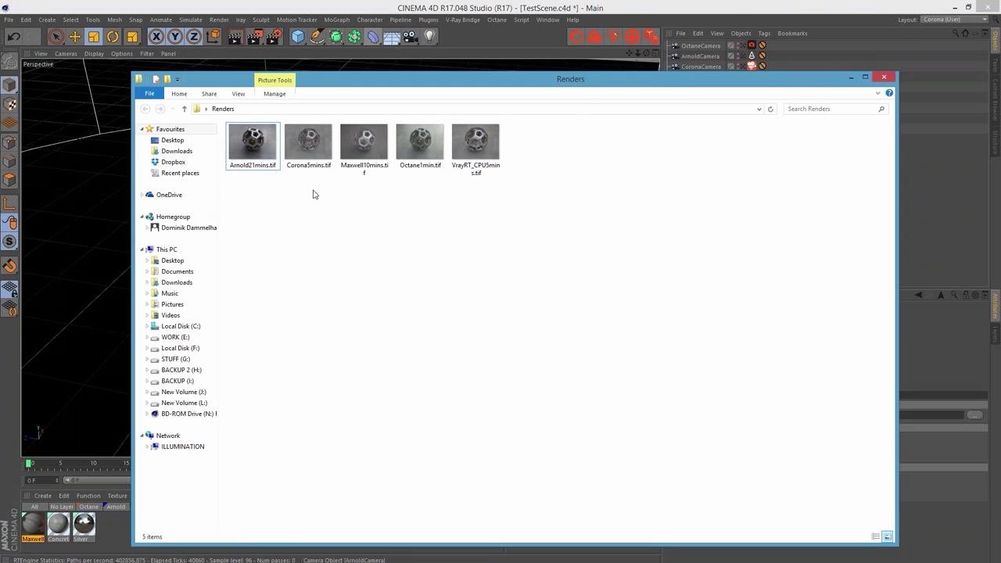
double_click(308, 143)
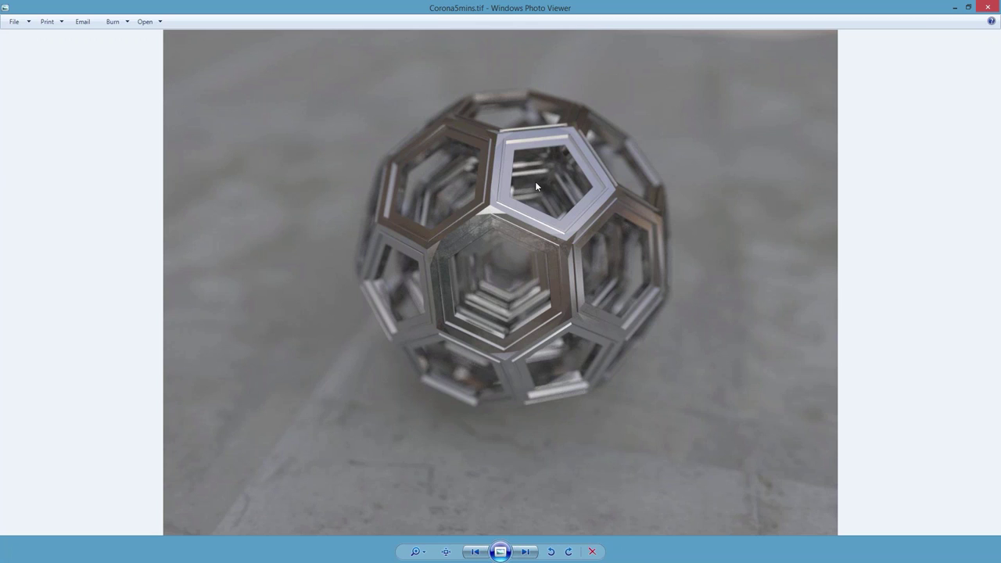
mouse_move(999, 1)
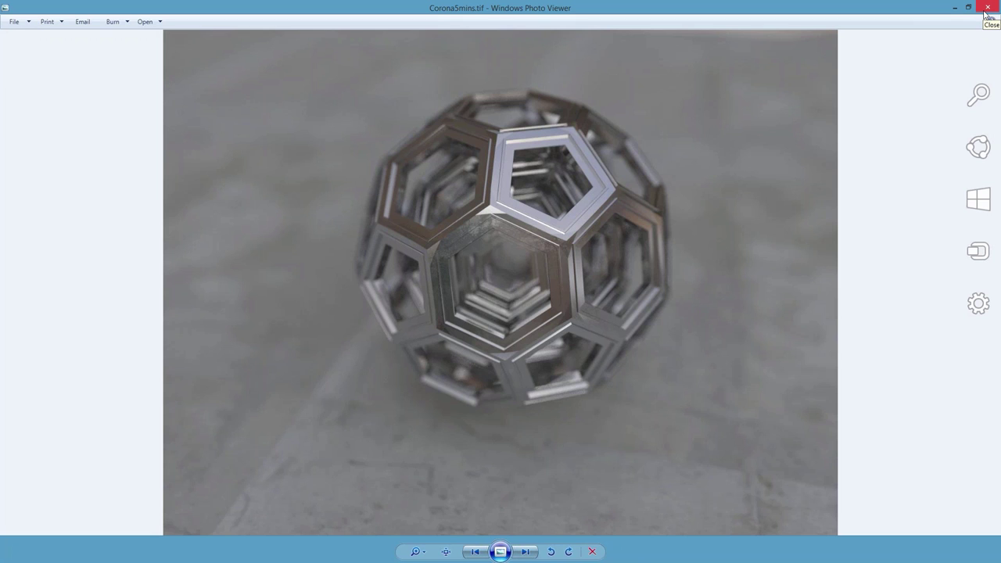
click(988, 8)
key(Right)
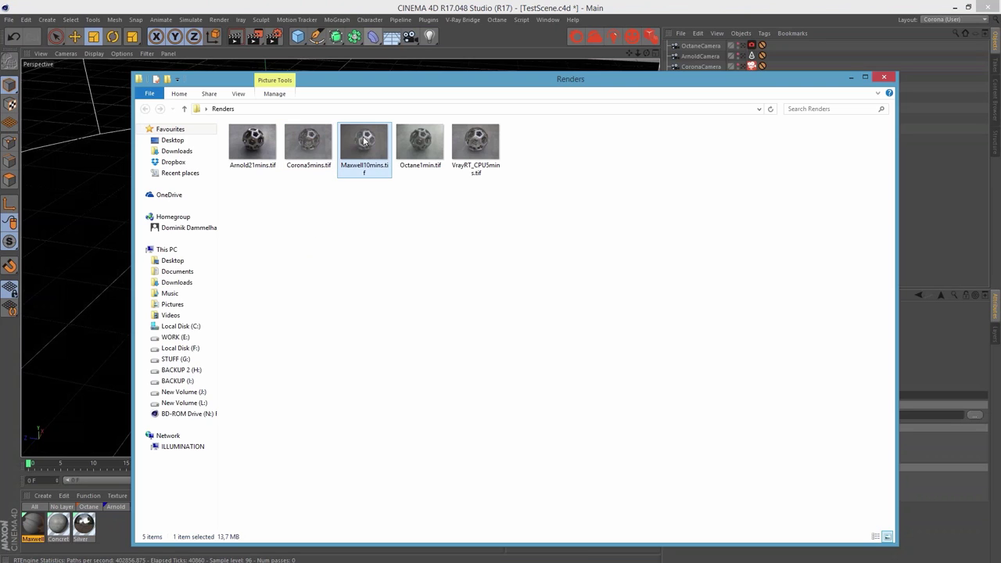
key(Return)
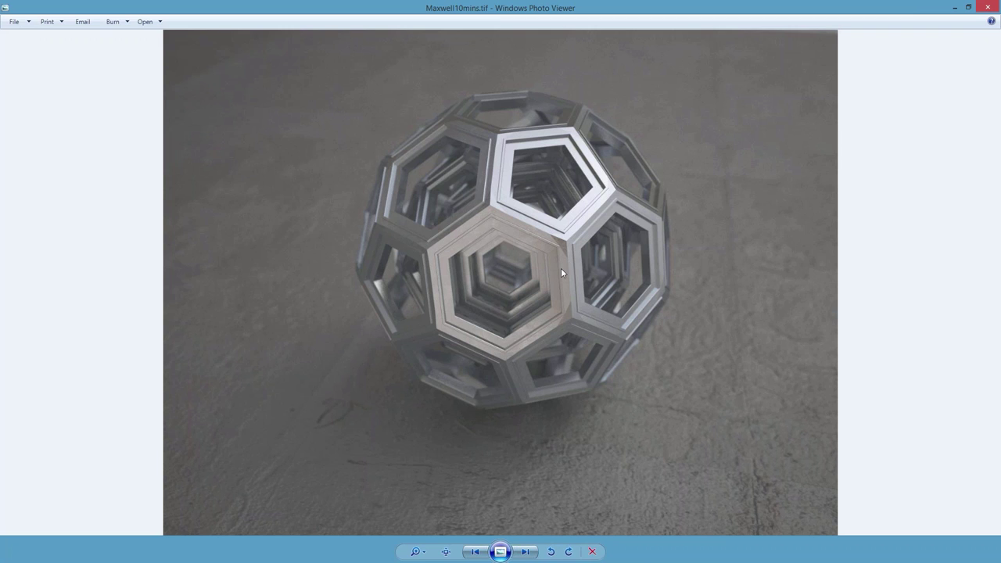
double_click(544, 7)
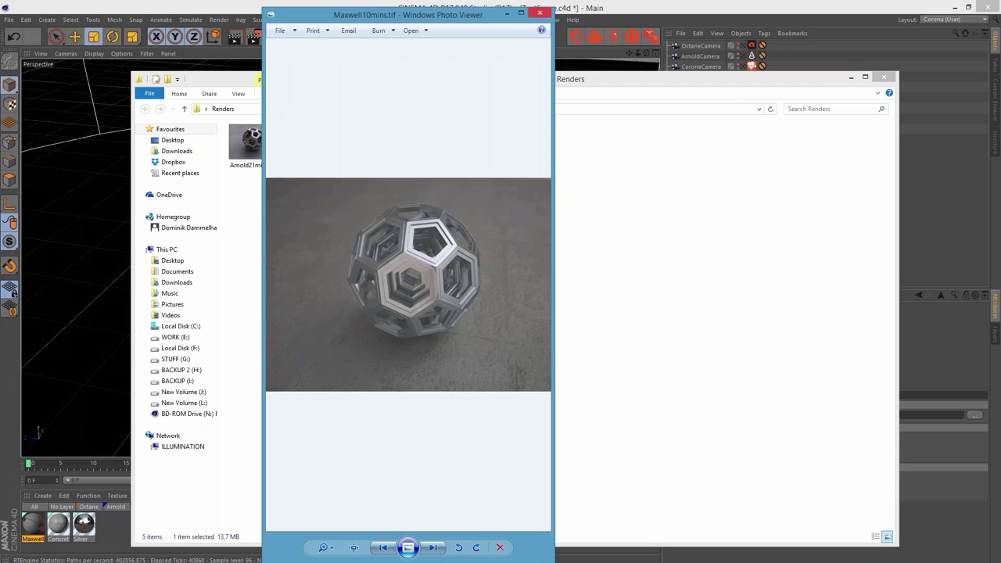
click(544, 13)
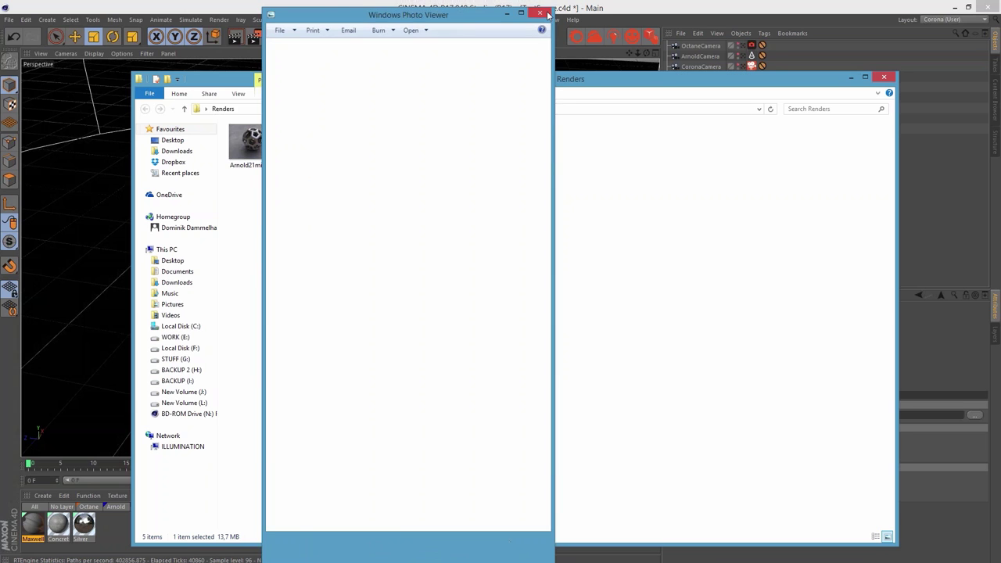
click(420, 143)
key(Return)
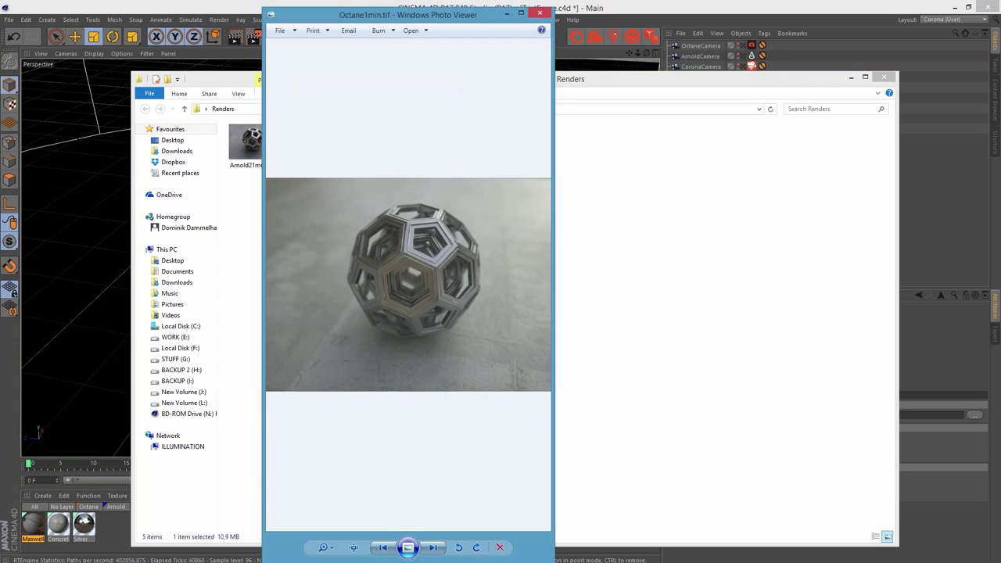
click(512, 11)
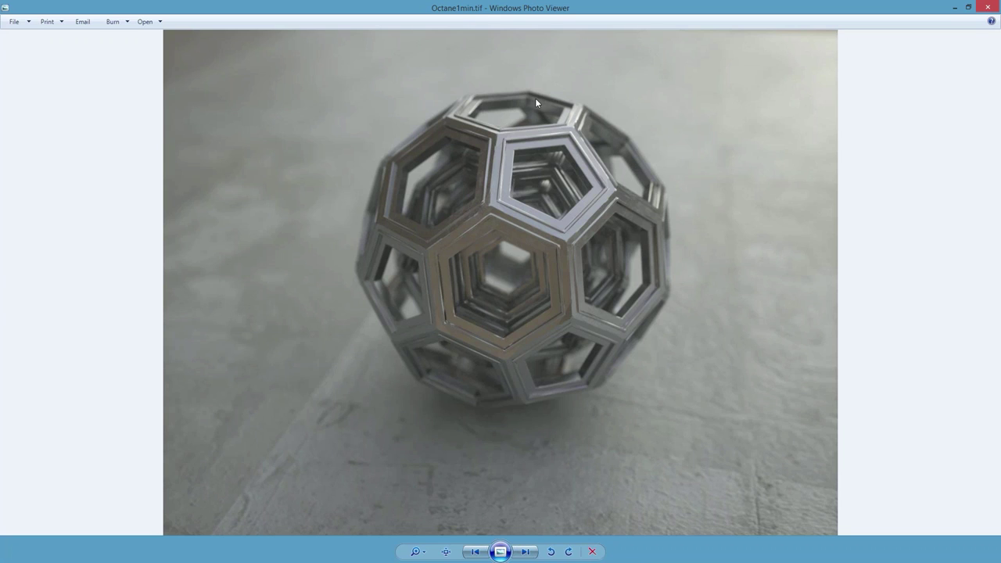
double_click(553, 7)
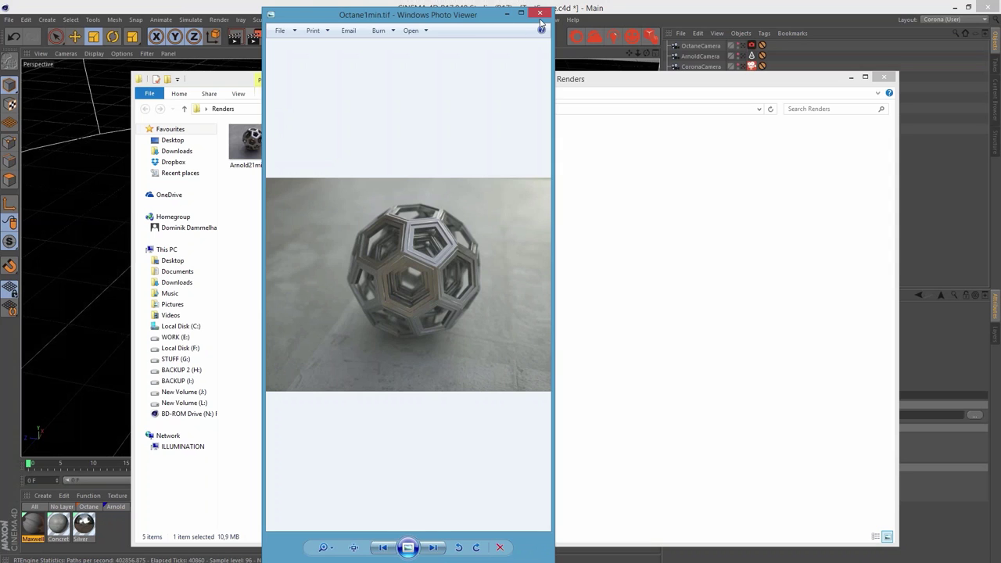
click(539, 14)
- Open VrayRT_CPU5mins.tif maximized in Photo Viewer and zoom in and back out
click(464, 146)
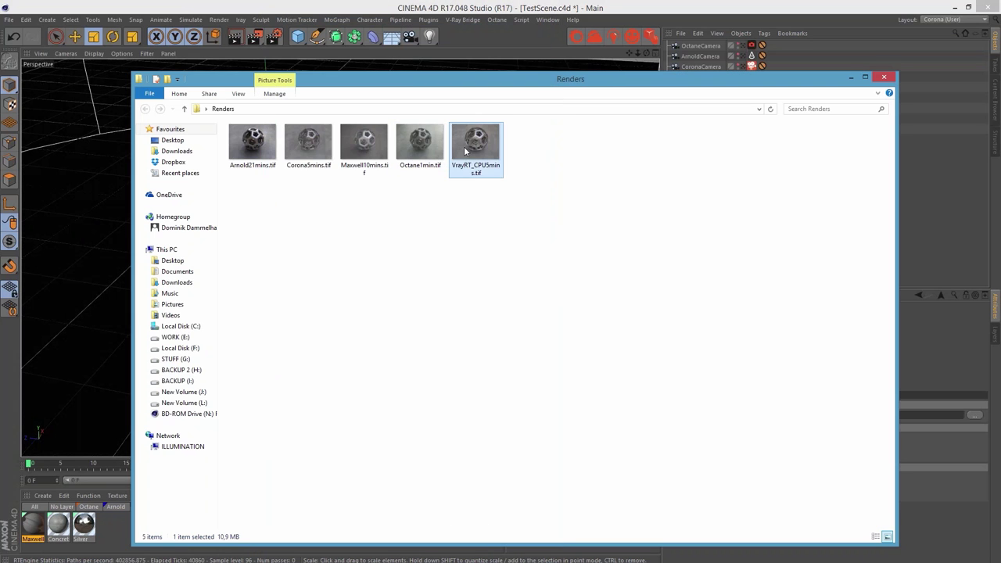
double_click(464, 147)
double_click(393, 21)
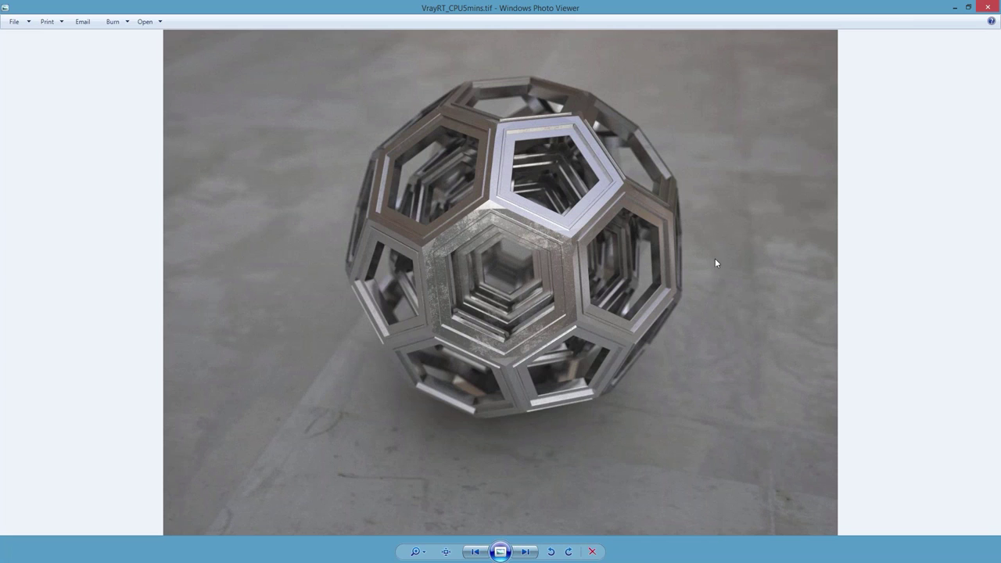
scroll(707, 269, up, 3)
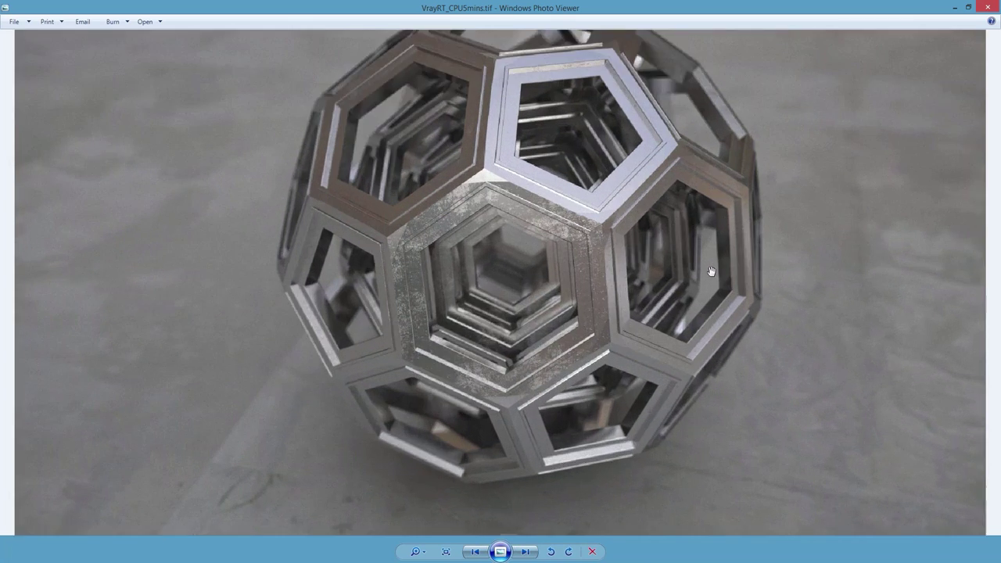
scroll(699, 185, down, 3)
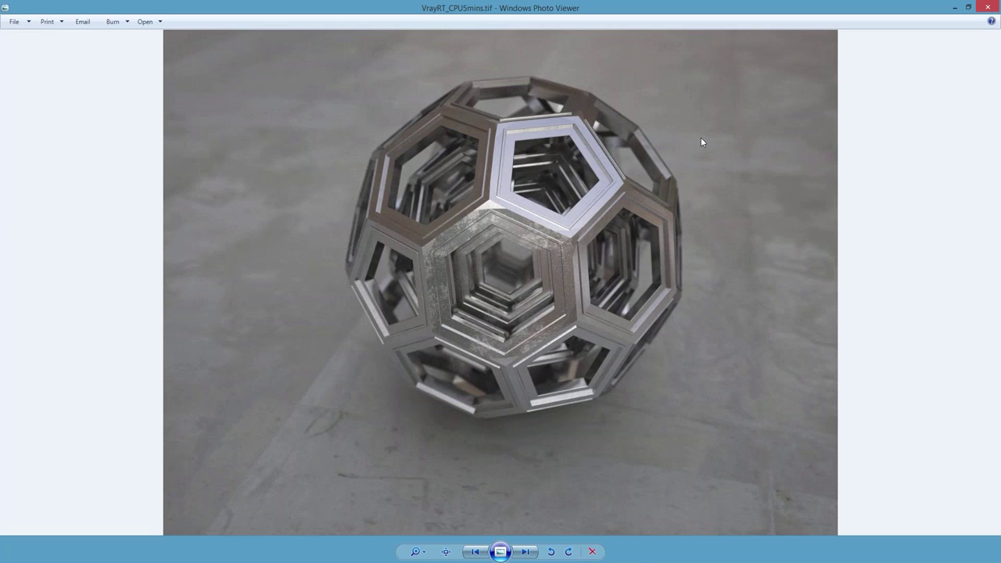
- Close the VrayRT_CPU5mins viewer and compare the VrayRT_CPU5mins and Corona5mins thumbnails
click(986, 7)
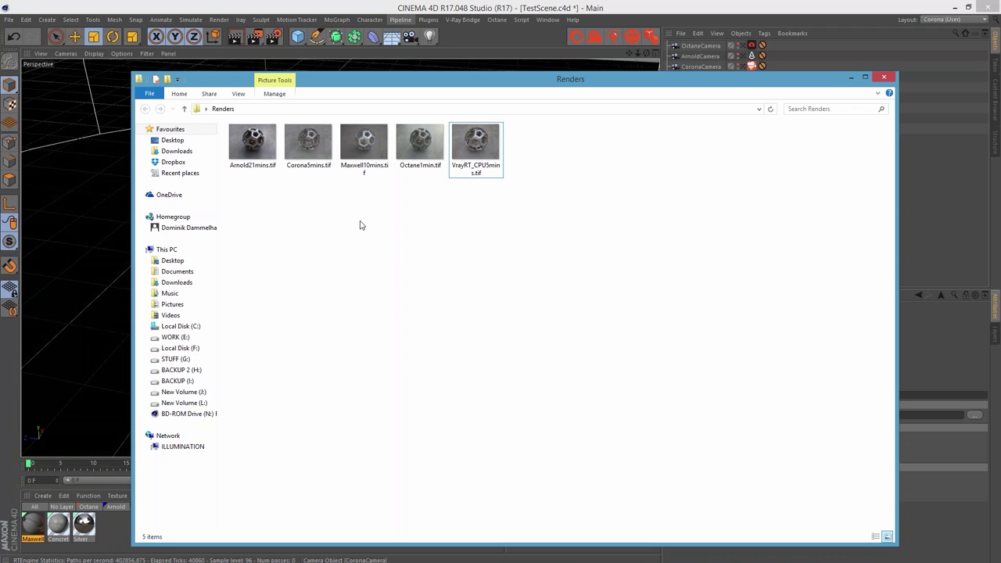
click(477, 145)
click(551, 195)
click(309, 149)
click(479, 182)
click(491, 166)
click(505, 307)
- Reposition the Renders window and step through the Corona5mins, VrayRT_CPU5mins and Arnold21mins thumbnails
drag(436, 78, 383, 55)
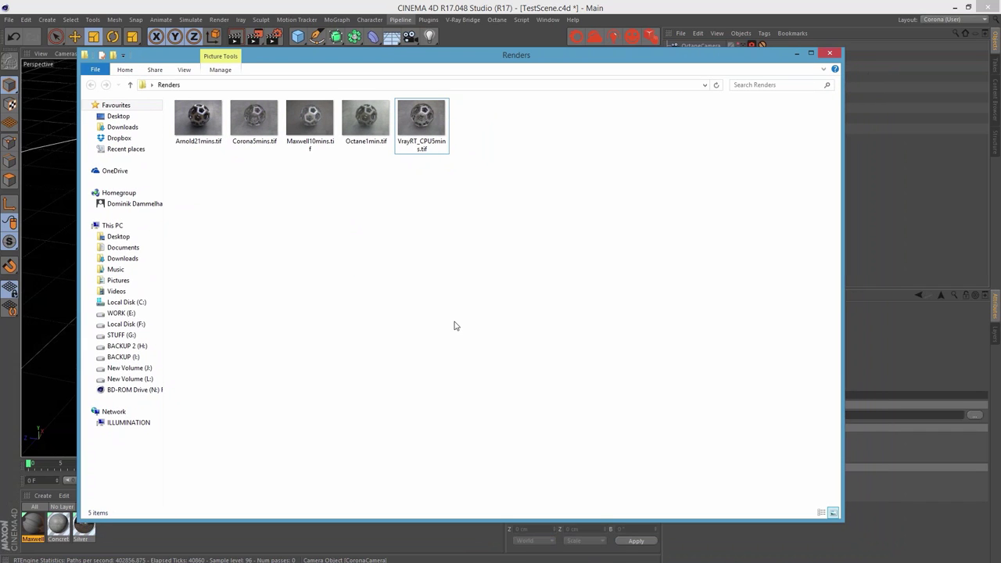
click(235, 125)
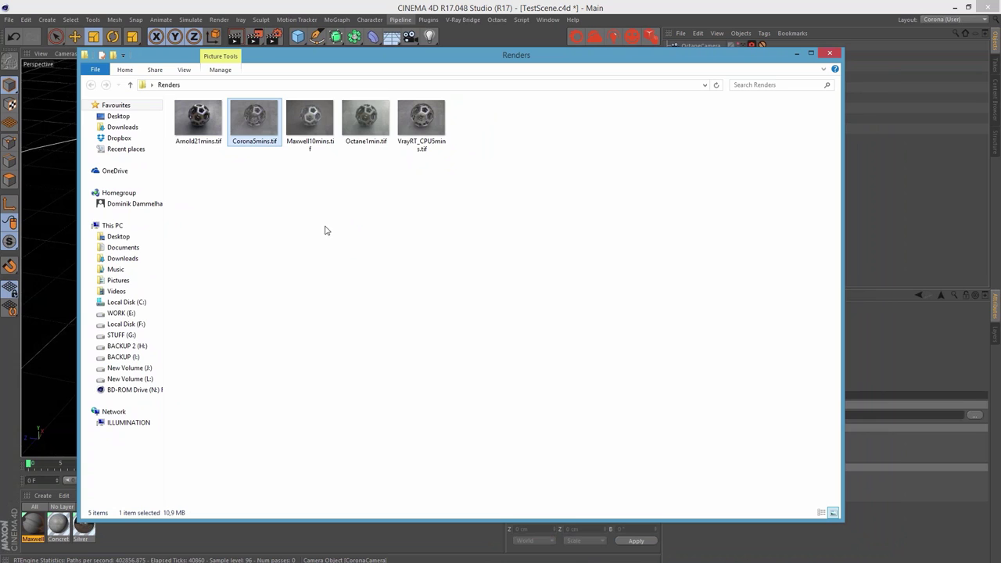
click(417, 123)
click(384, 306)
click(254, 121)
click(255, 206)
key(Left)
drag(316, 59, 355, 60)
click(273, 279)
- Compare the Arnold21mins and VrayRT_CPU5mins thumbnails by selecting and deselecting them
key(Left)
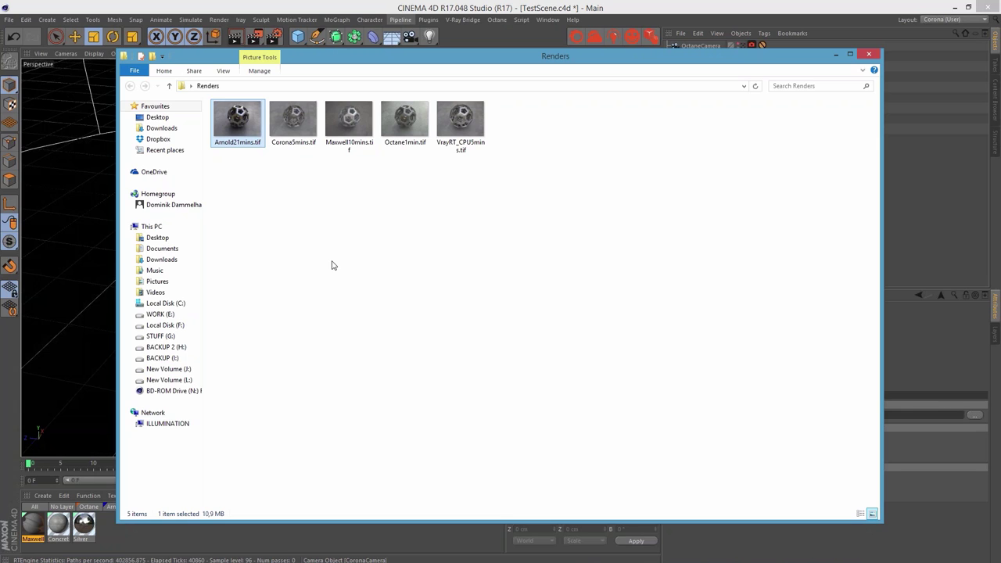
click(357, 219)
click(460, 125)
click(426, 249)
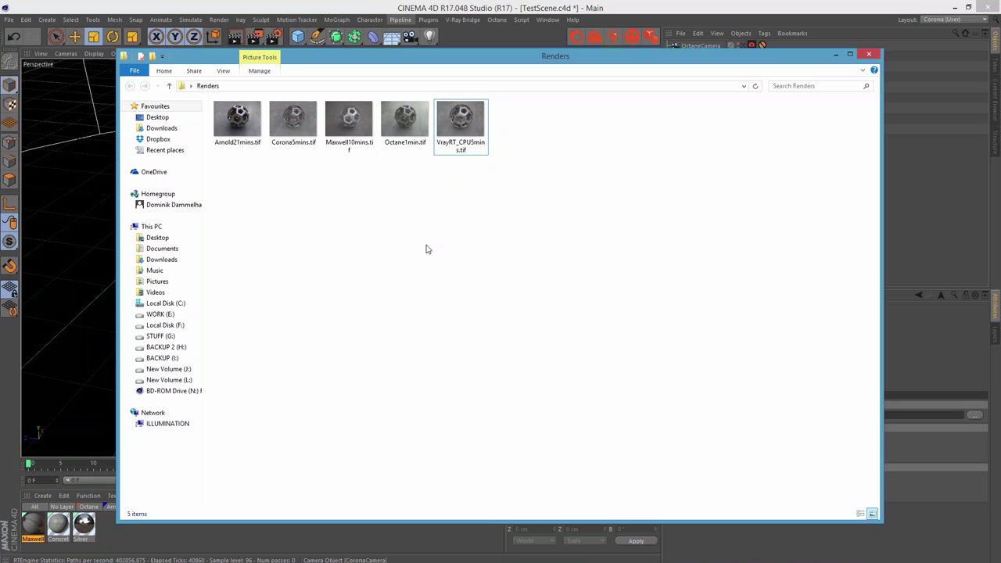
click(233, 137)
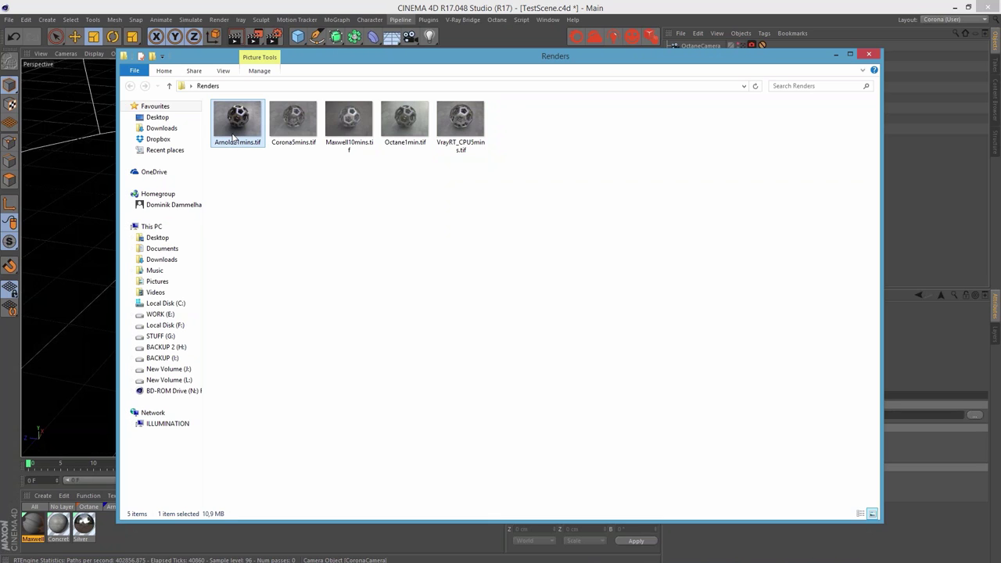
click(364, 235)
- Step through the Maxwell10mins, Octane1min, Corona5mins and VrayRT thumbnails, then minimize the Renders window
click(342, 149)
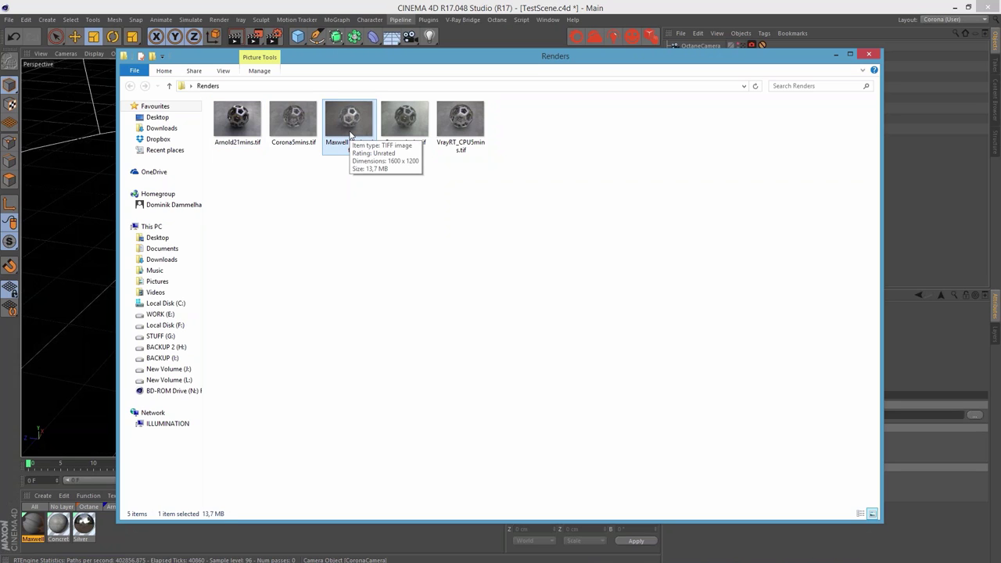
key(Right)
key(Left)
key(Left)
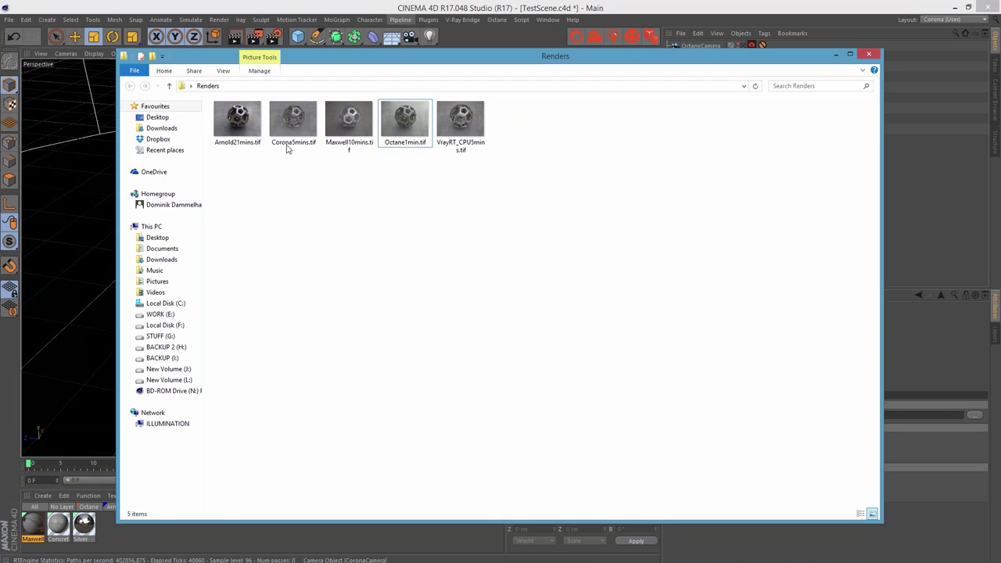
key(Right)
key(Right)
key(Right)
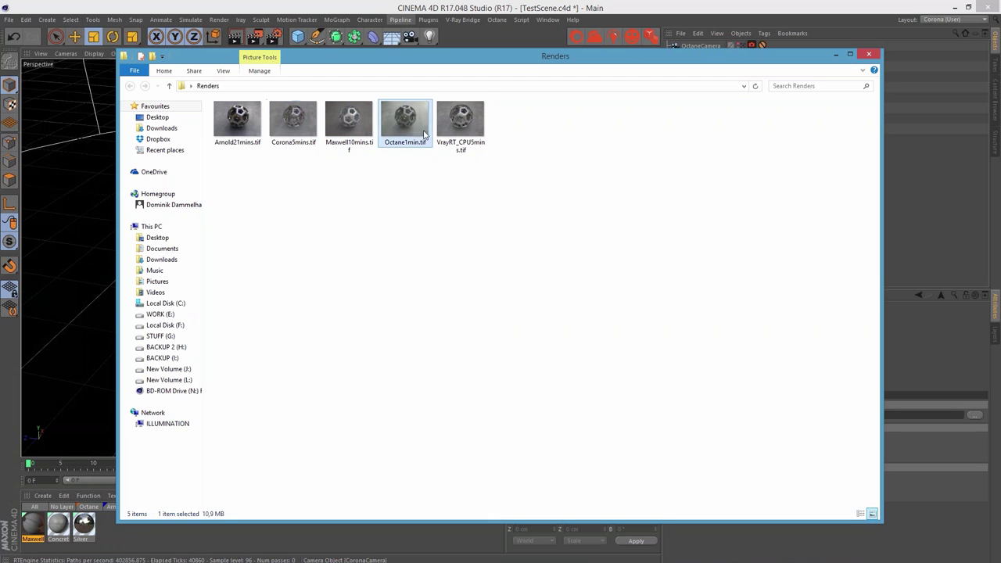
click(338, 140)
click(251, 137)
click(800, 165)
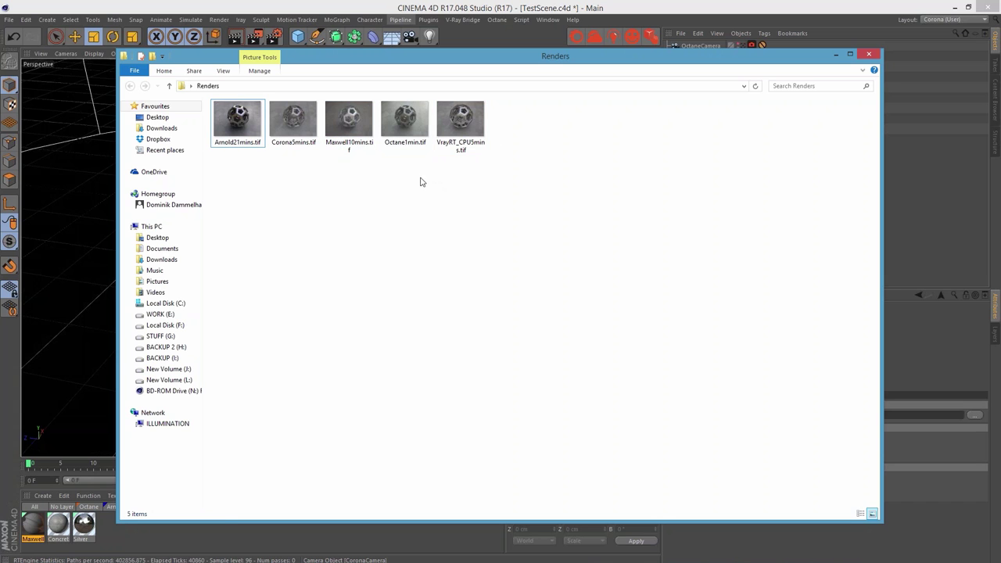
click(834, 60)
- Bring the MAXON site window to the front, maximize it, then switch to the Pixar RenderMan tab
mouse_move(374, 554)
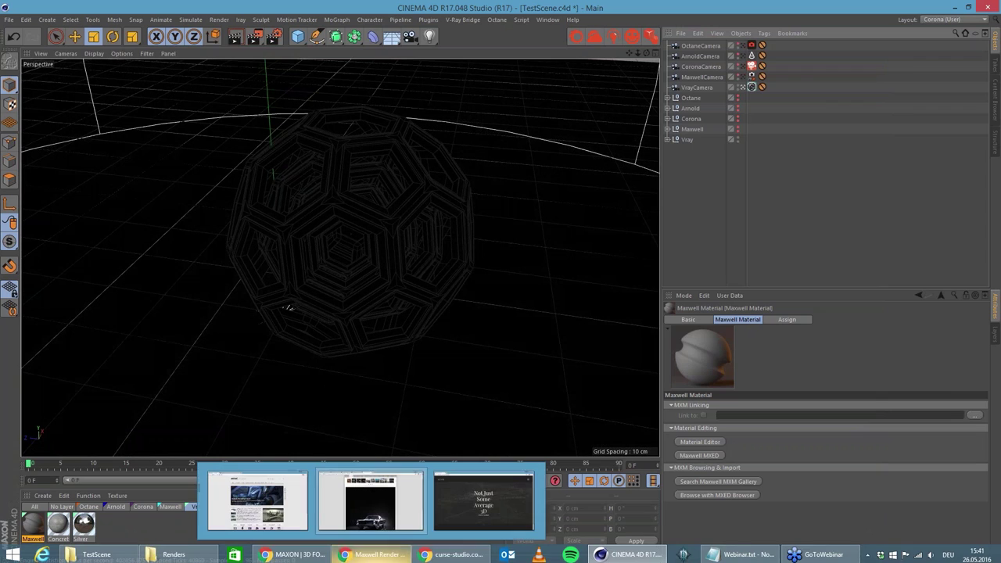
mouse_move(394, 522)
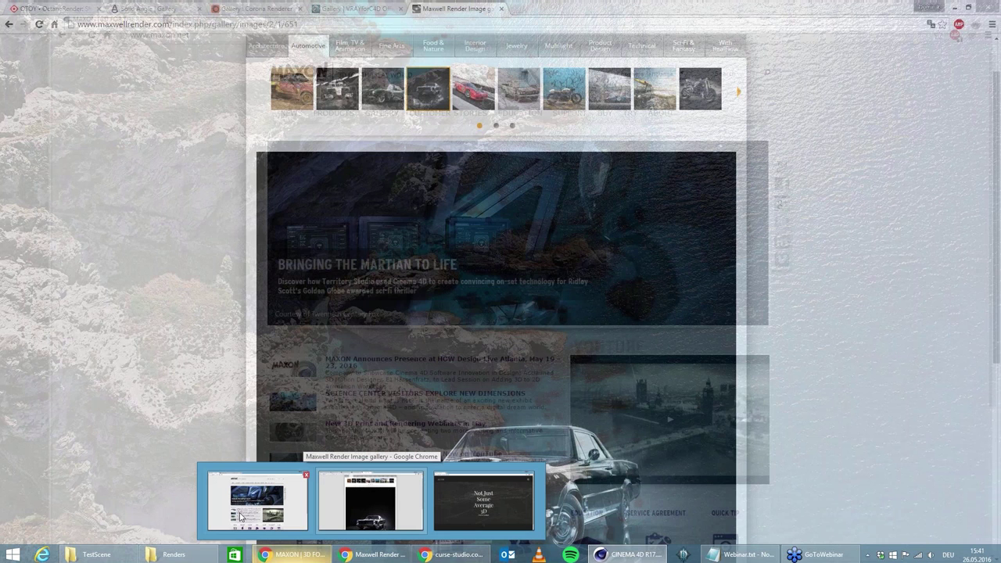
click(241, 516)
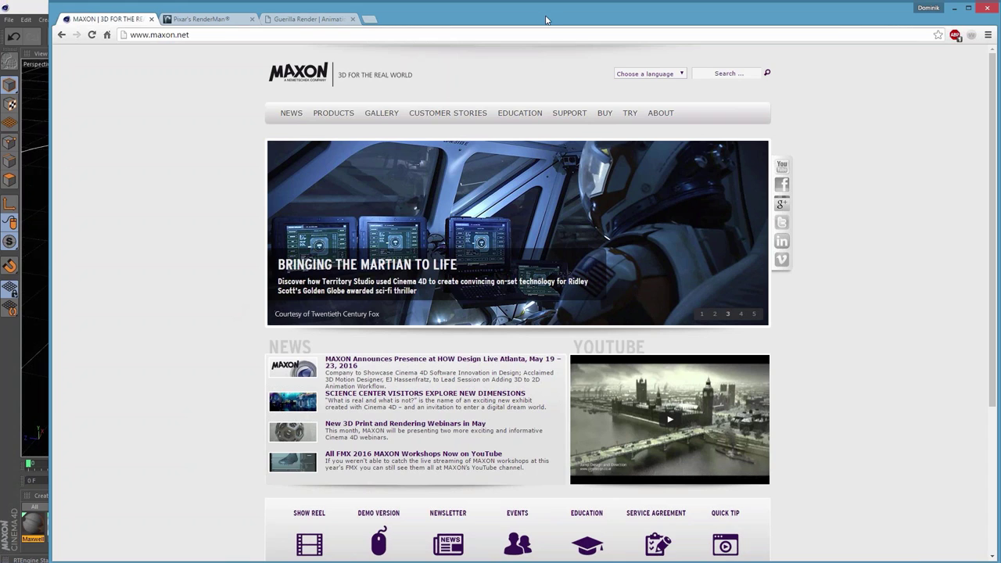
double_click(546, 20)
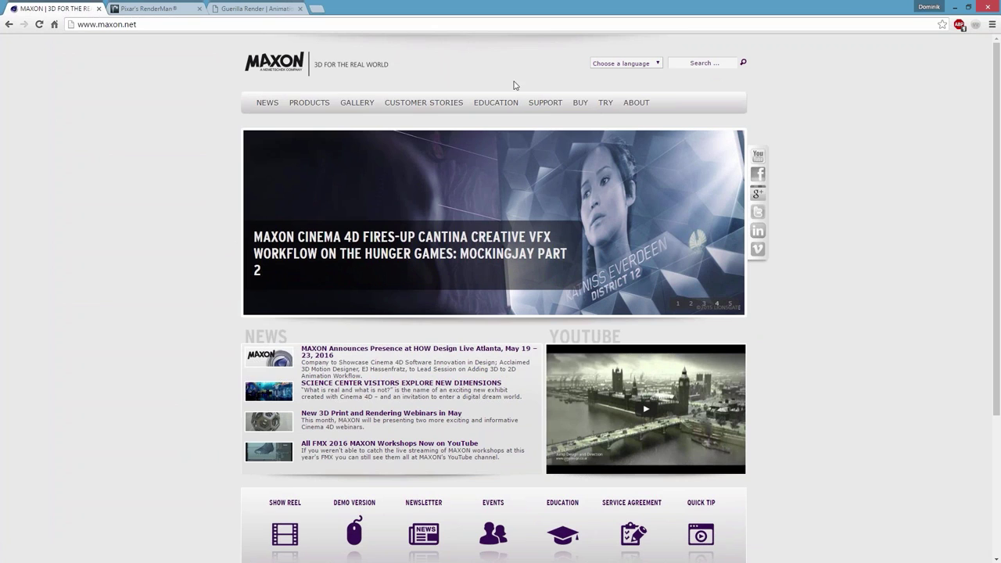
mouse_move(310, 112)
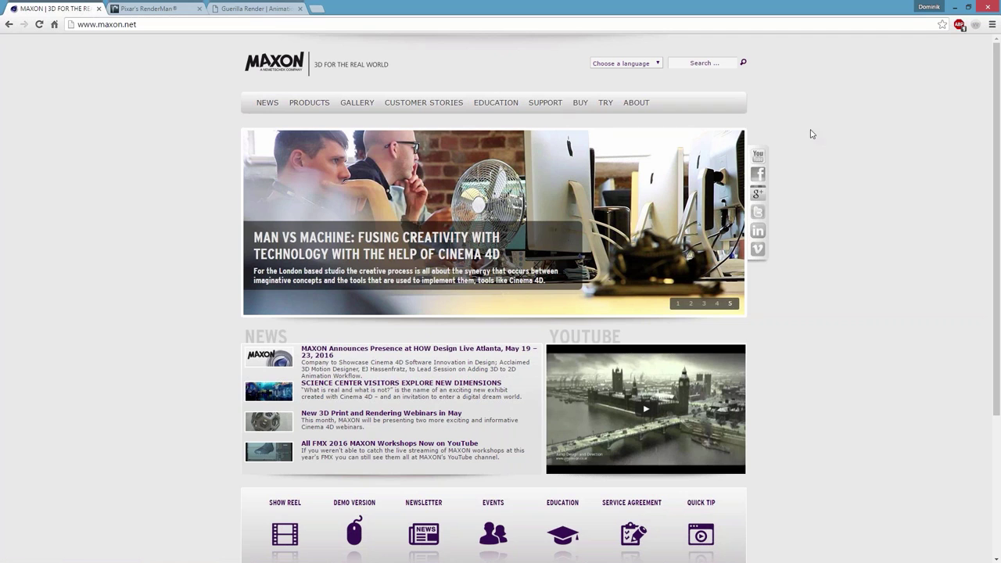
key(ctrl+Tab)
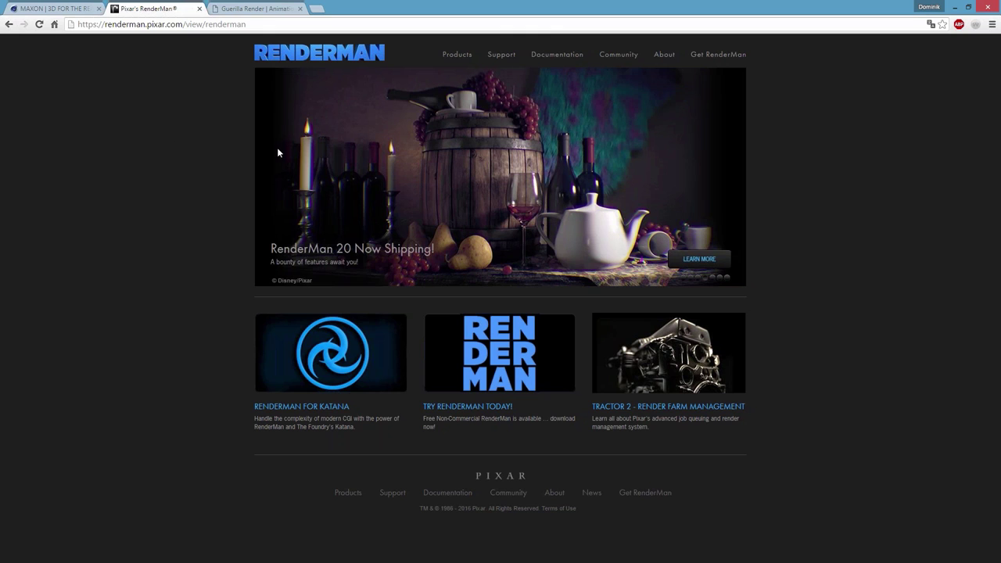
- Switch to the Guerilla Render tab and scroll through its new features and pricing
click(253, 9)
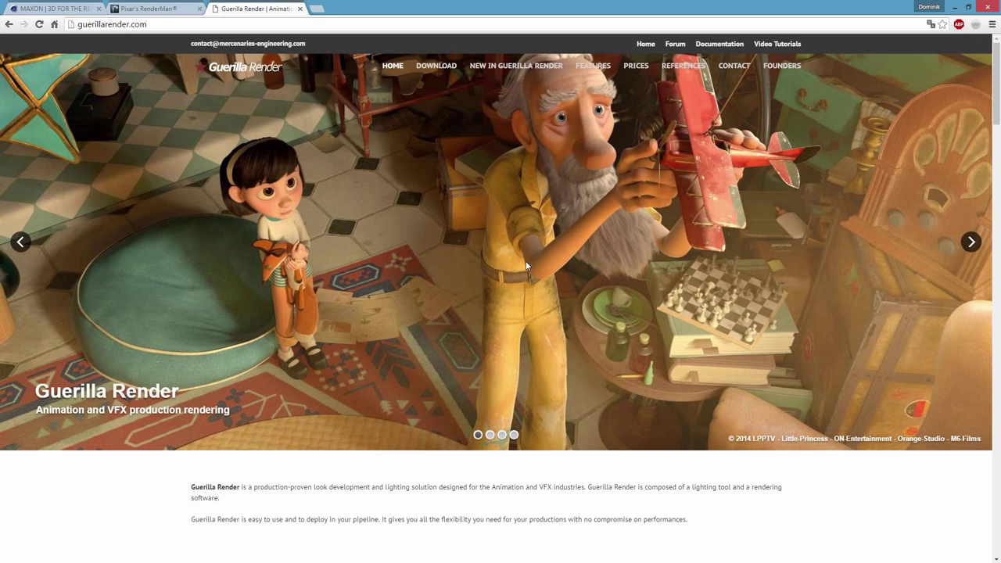
scroll(563, 313, down, 5)
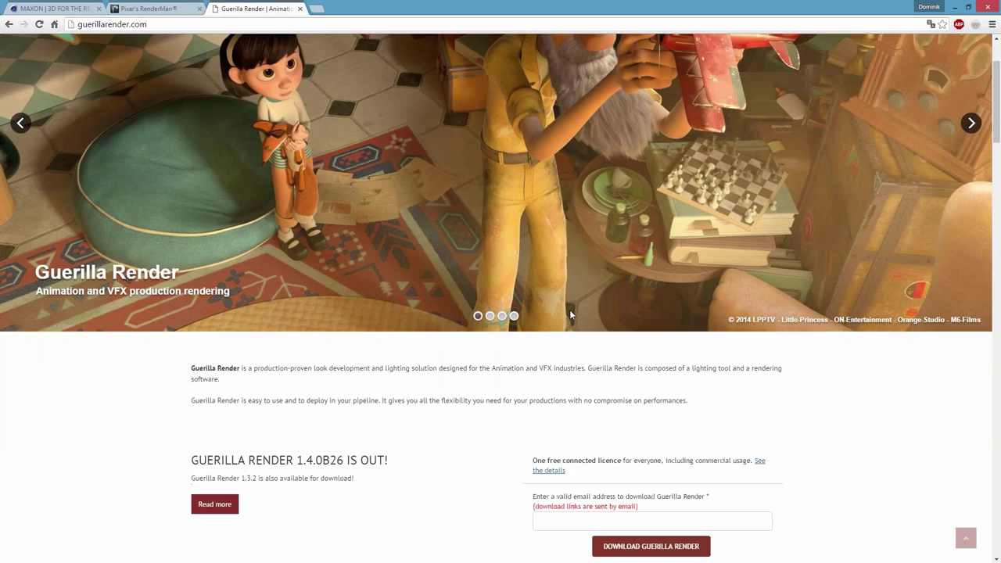
scroll(462, 248, down, 4)
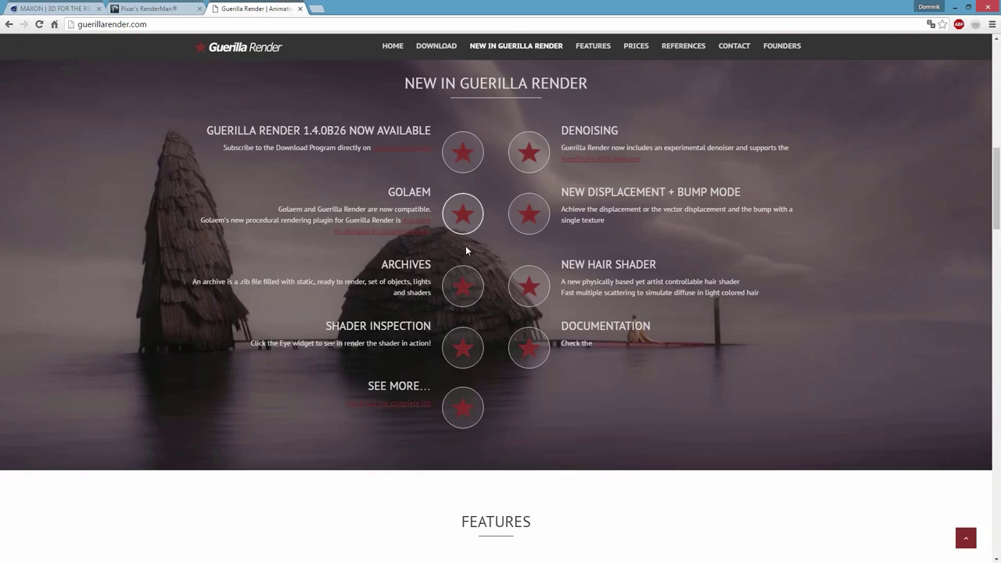
scroll(474, 196, up, 2)
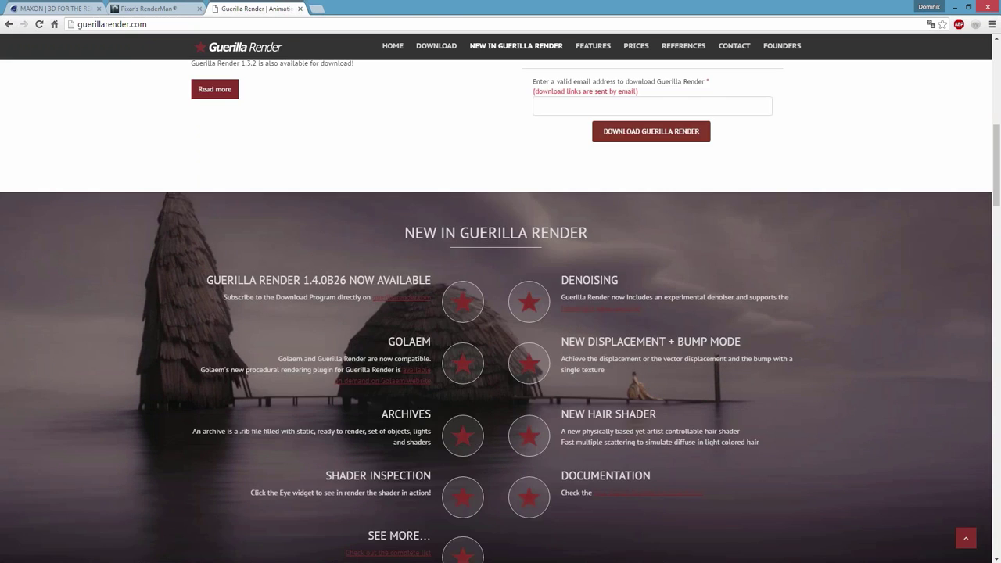
scroll(479, 238, down, 8)
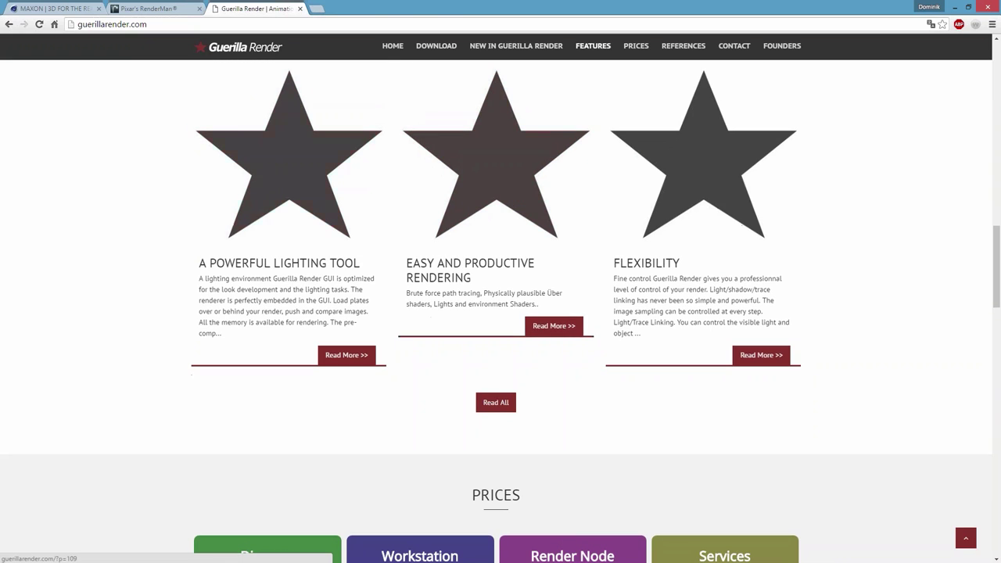
scroll(352, 196, down, 6)
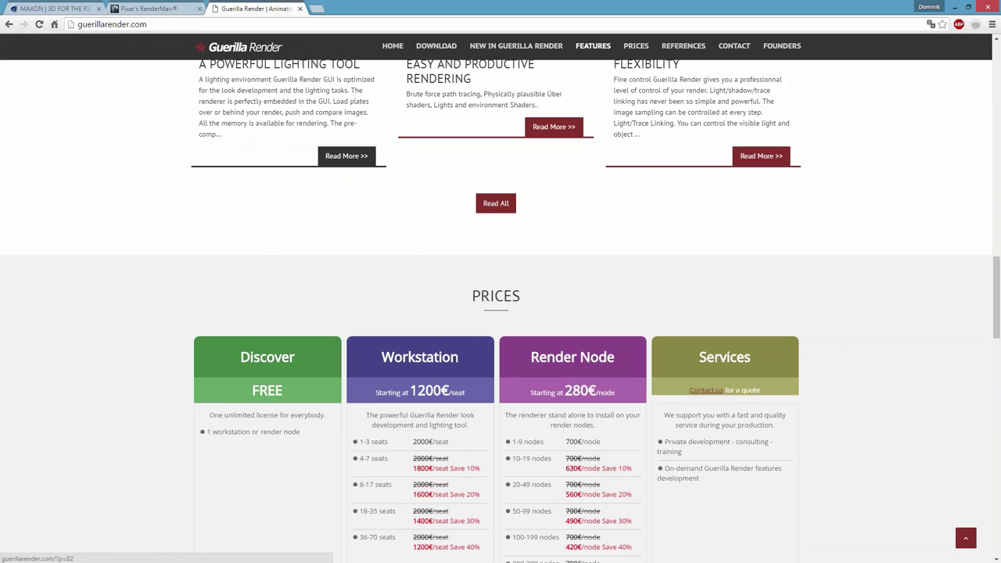
scroll(466, 210, down, 5)
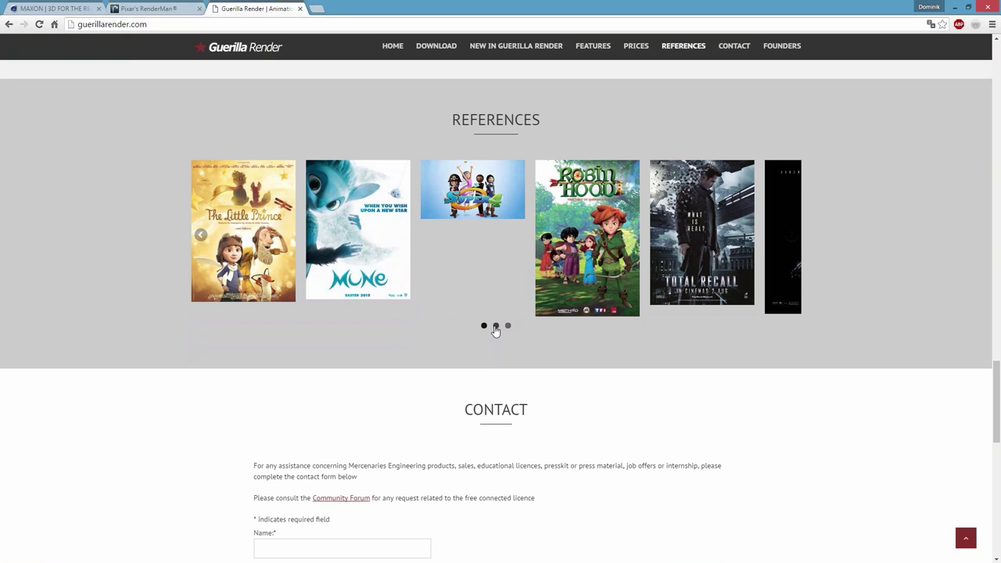
- Browse the film References carousel pages two, one and three, then scroll back through the page
click(495, 326)
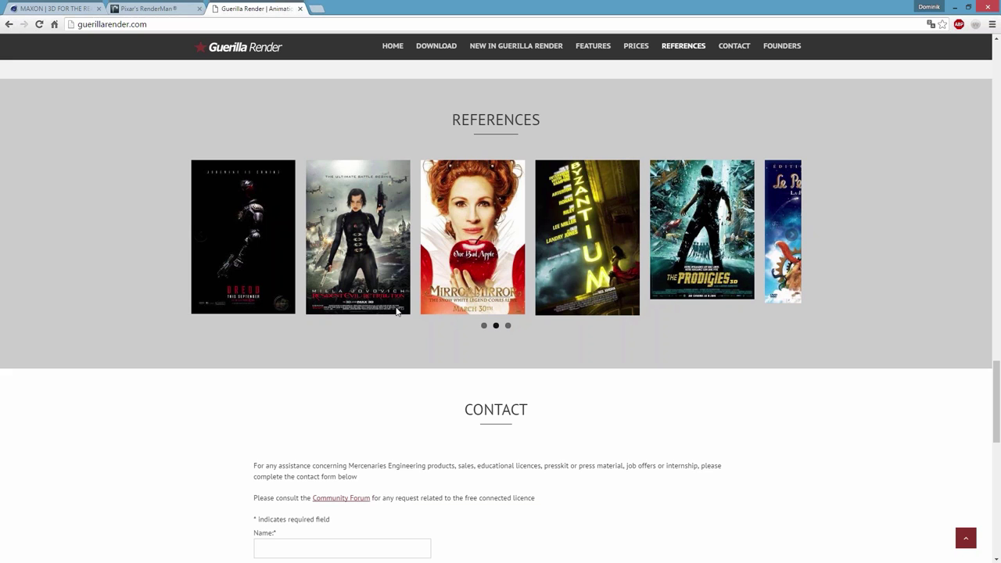
click(483, 325)
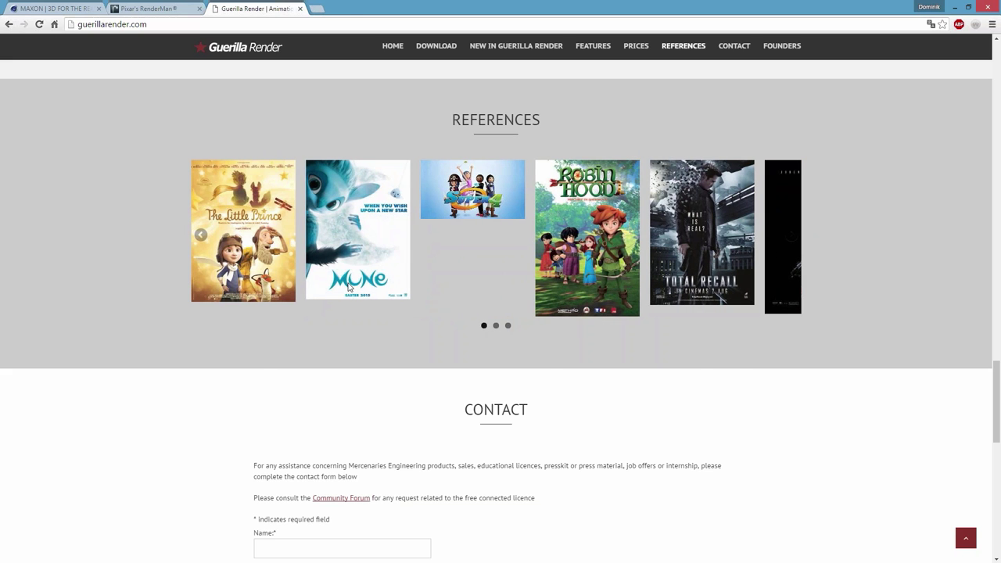
click(507, 325)
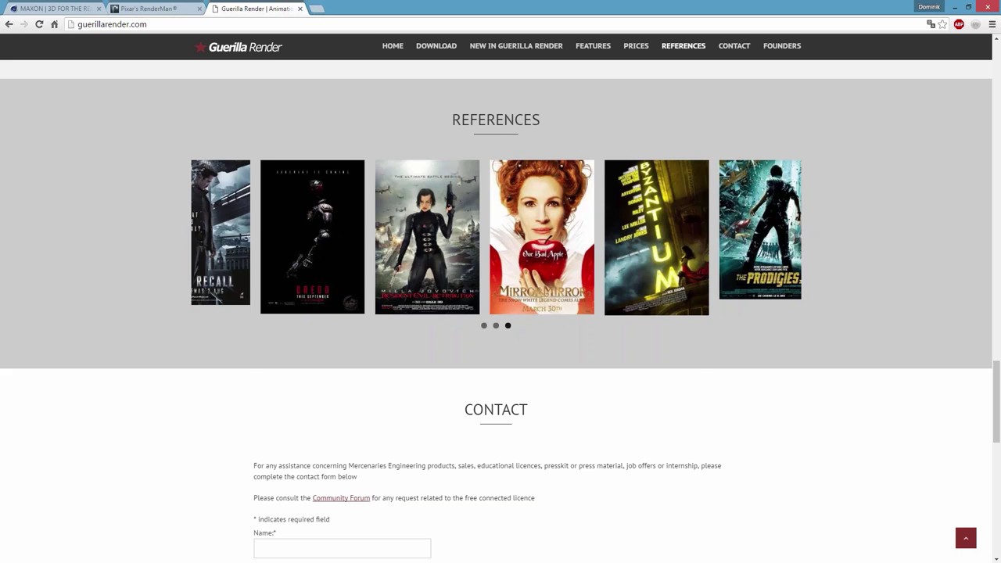
scroll(839, 337, up, 8)
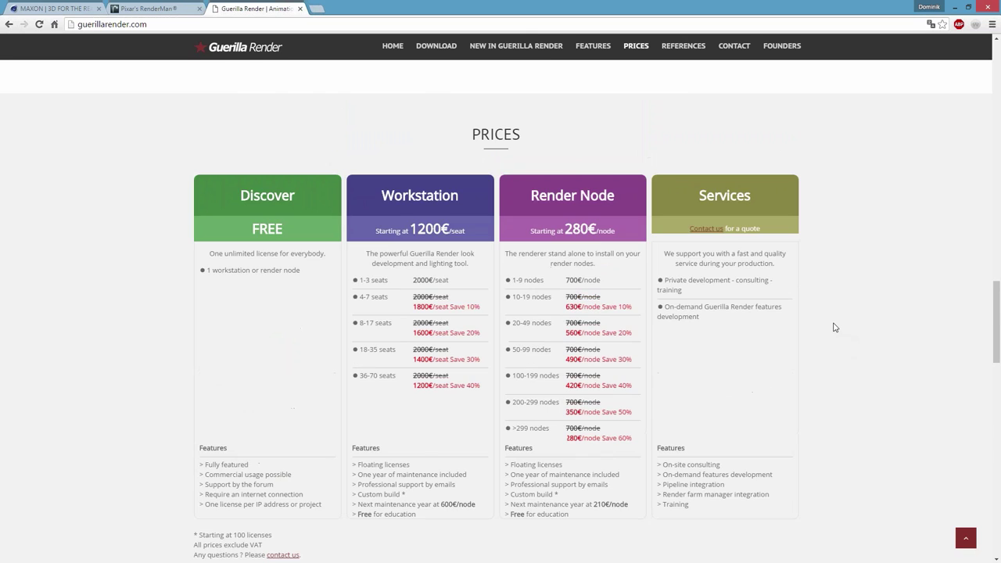
scroll(833, 327, up, 10)
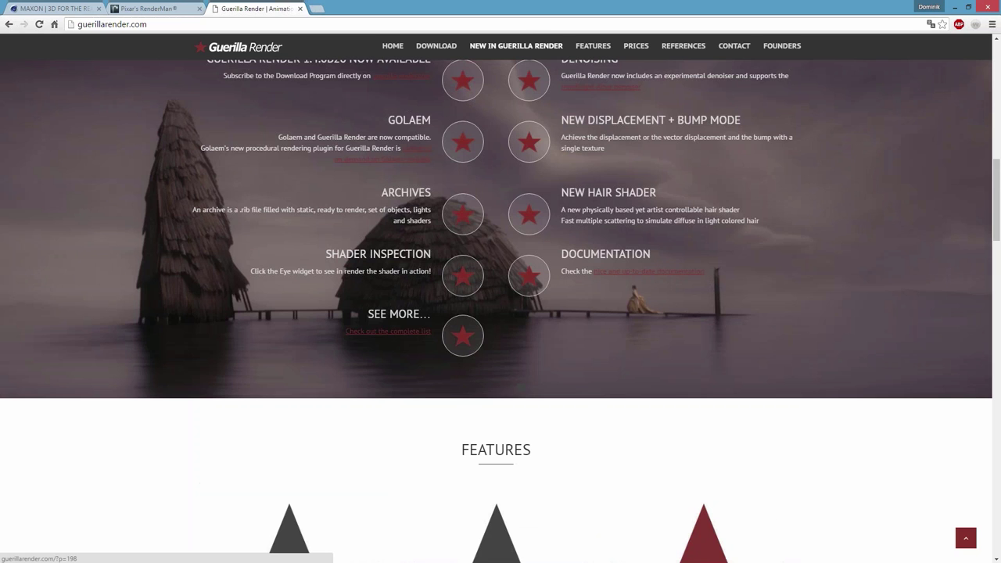
scroll(679, 393, up, 10)
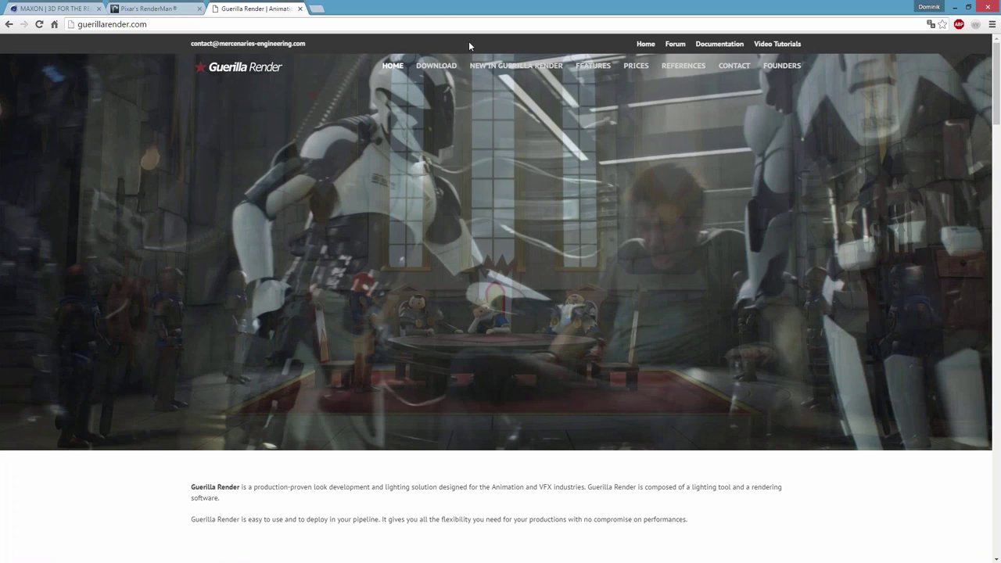
scroll(538, 208, down, 4)
scroll(592, 203, down, 4)
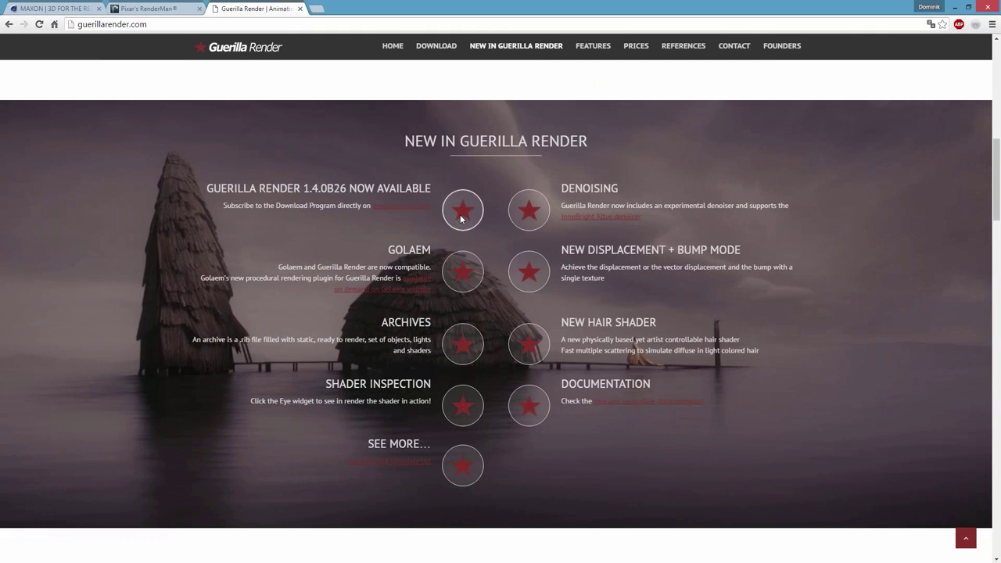
scroll(469, 266, up, 8)
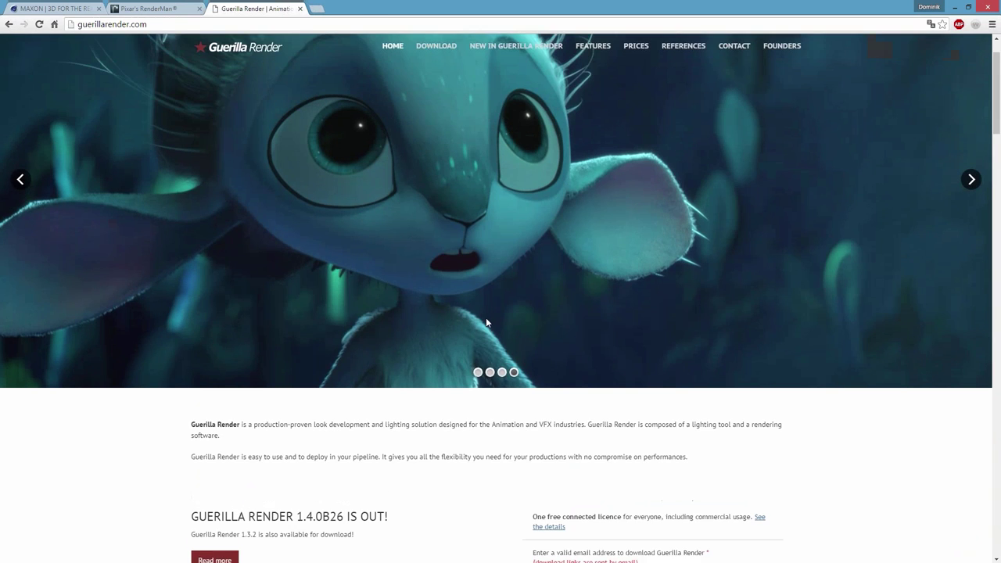
- Review the Guerilla Render lighting and look-development overview, then restore the Chrome window from maximized
scroll(486, 321, up, 1)
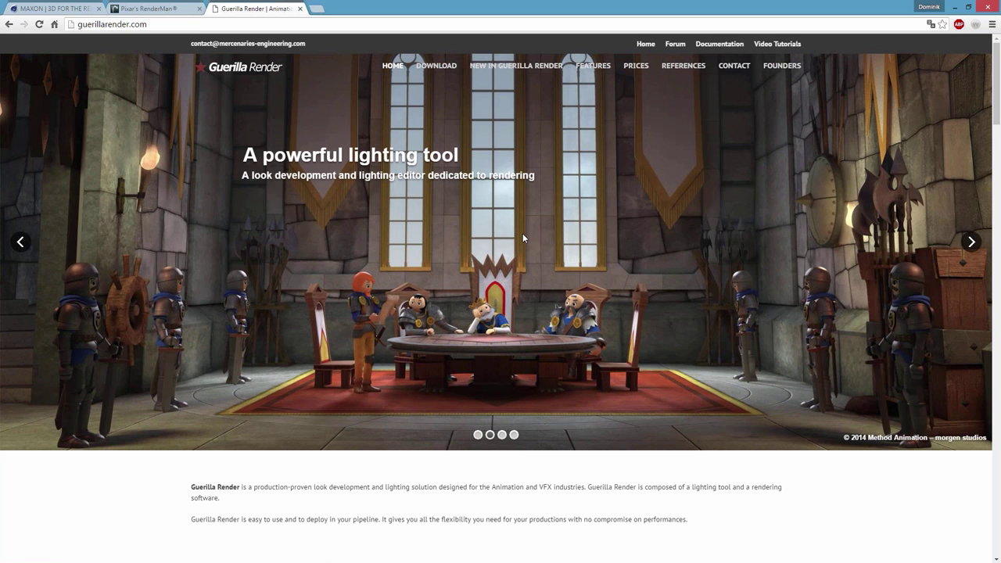
scroll(520, 238, down, 5)
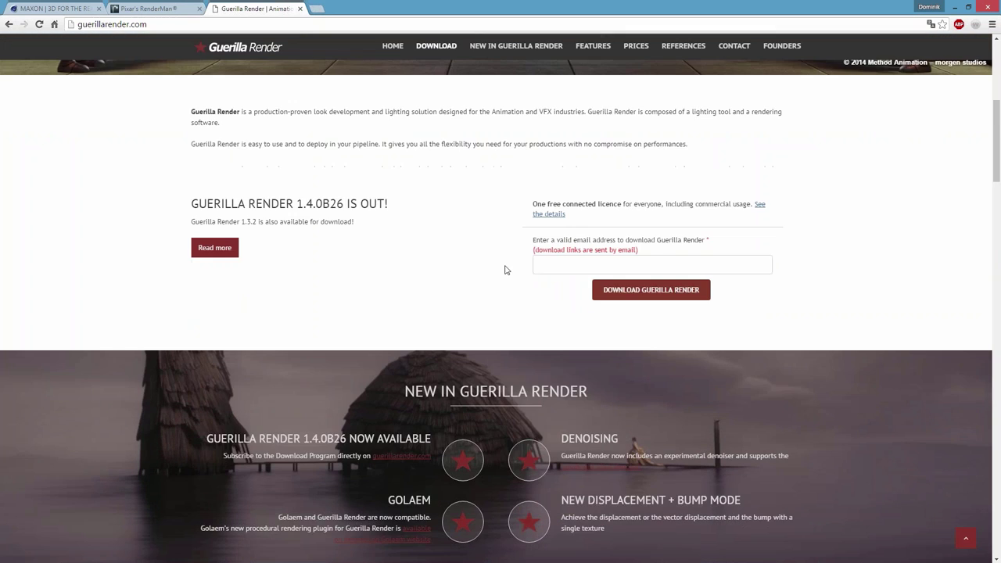
scroll(496, 285, down, 9)
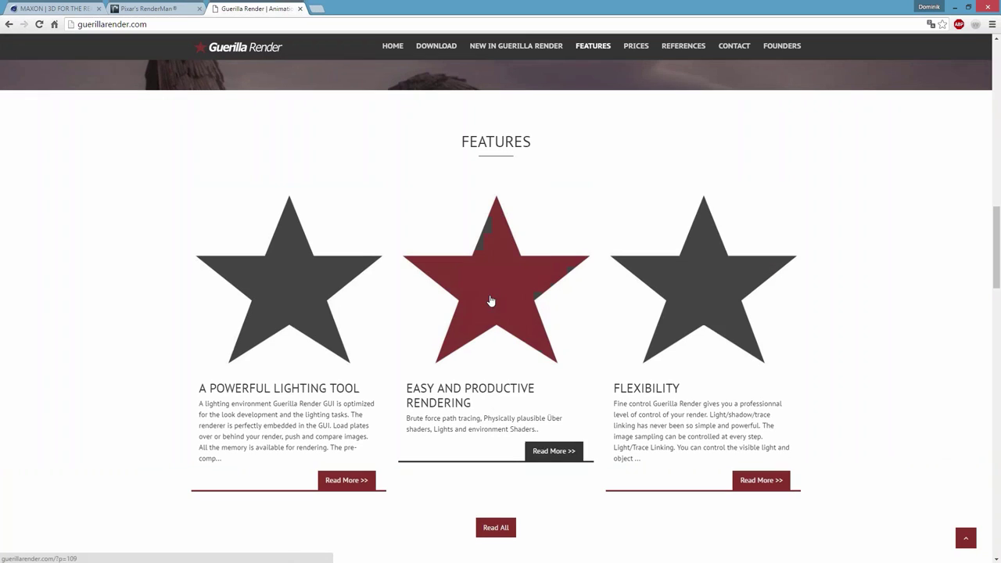
scroll(358, 262, up, 5)
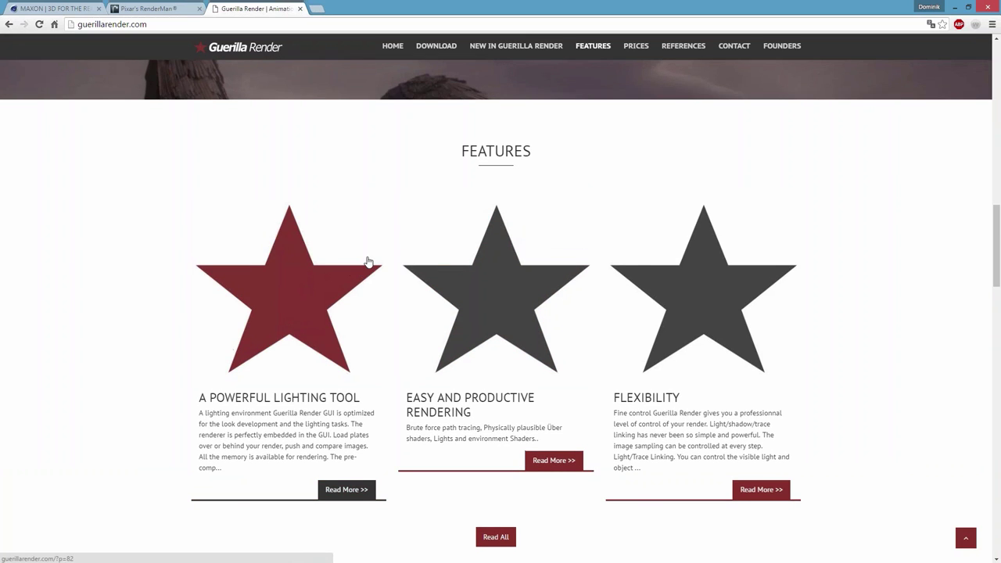
scroll(511, 258, up, 8)
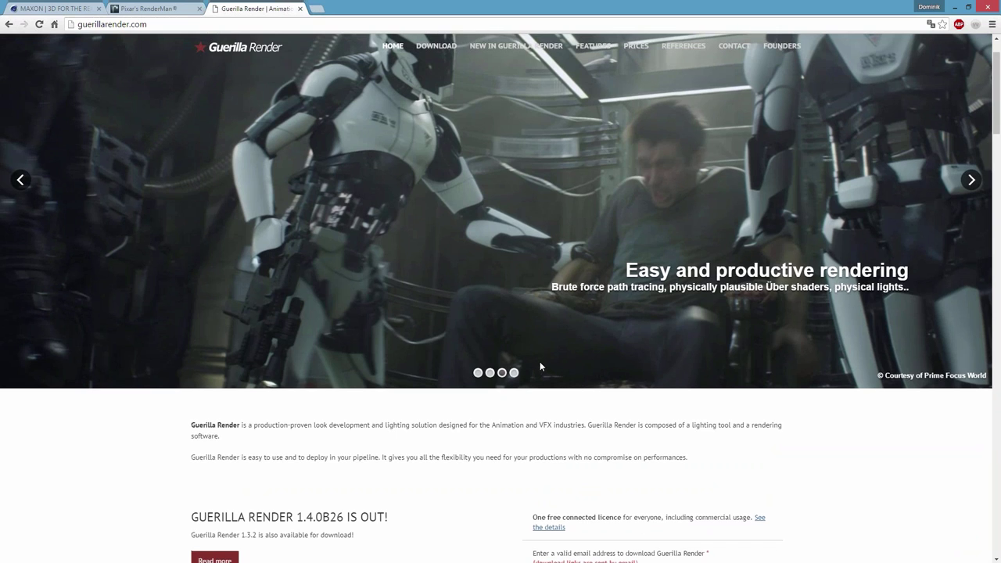
scroll(539, 361, up, 1)
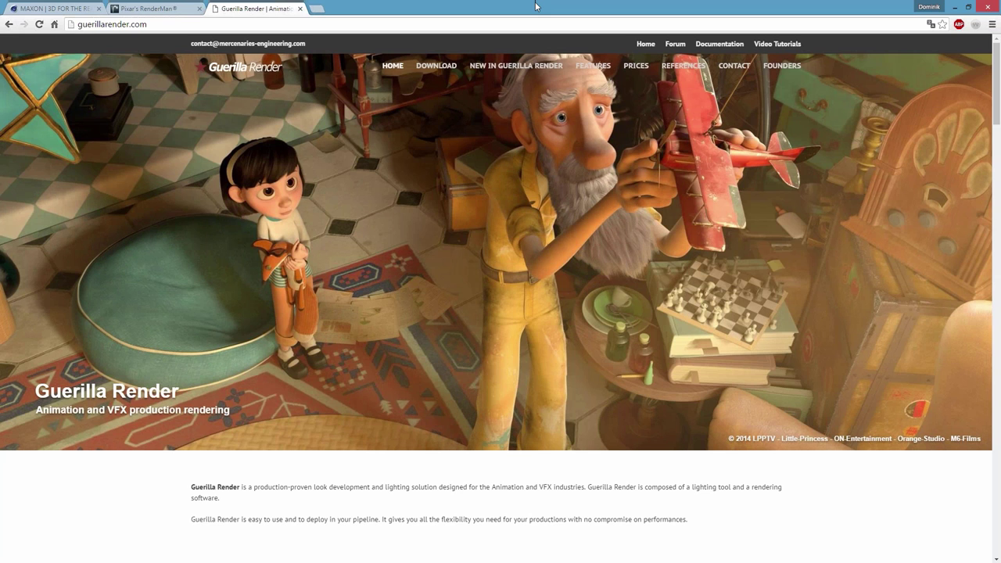
double_click(535, 7)
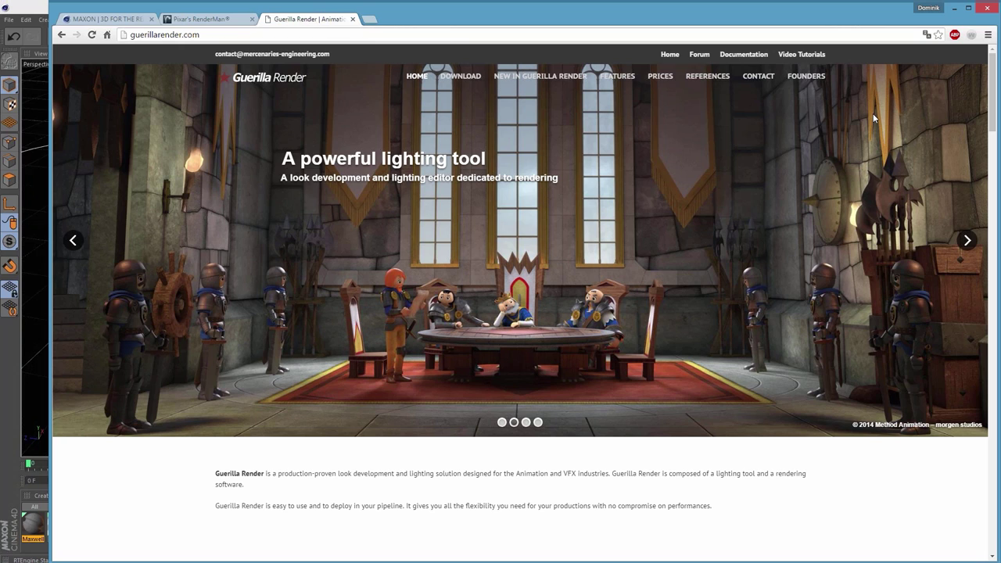
- Minimize the Guerilla Render Chrome window to return to the Cinema 4D TestScene
click(954, 8)
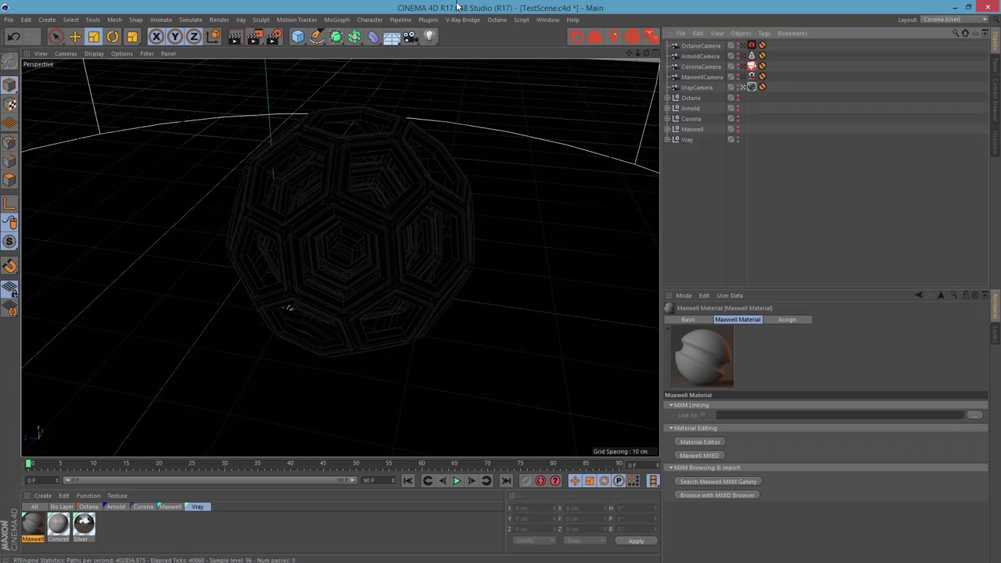